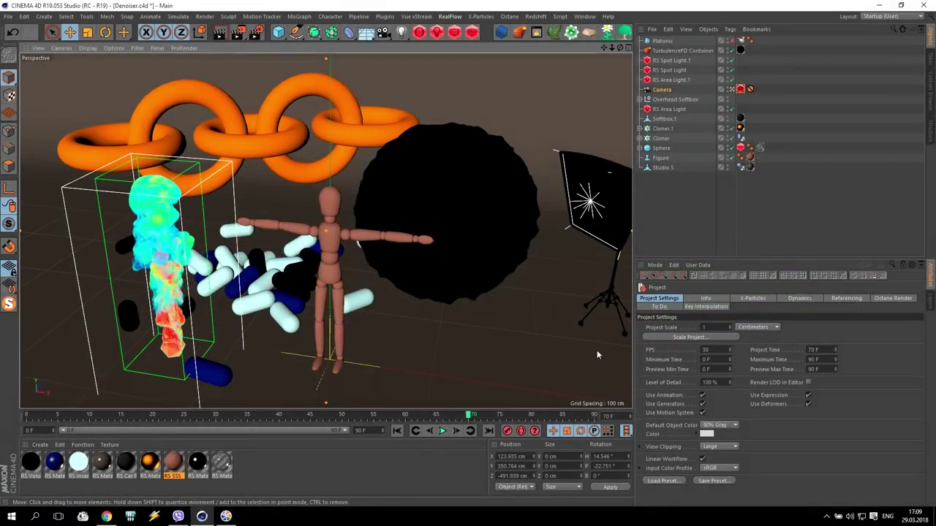
# - Open the Redshift renderer page of the preferences and highlight the Redshift version number
pyautogui.click(24, 16)
pyautogui.click(44, 172)
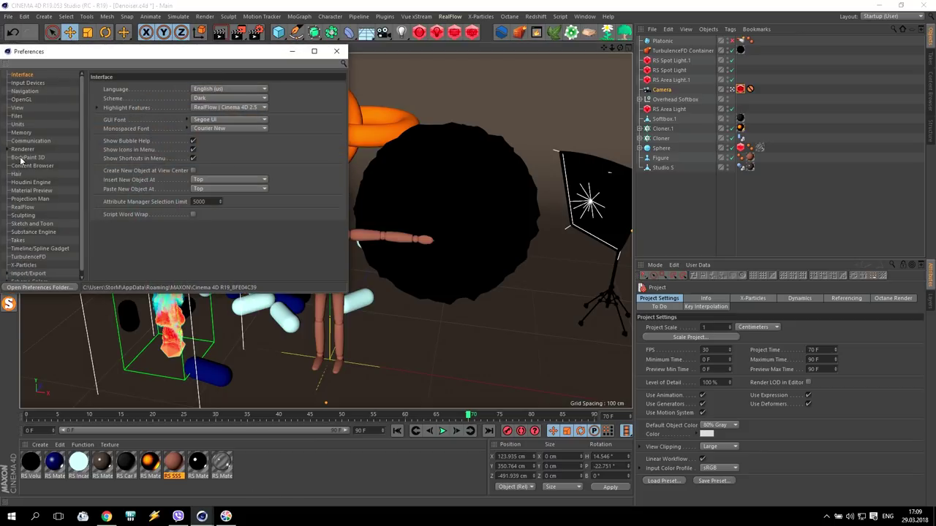
pyautogui.click(6, 150)
pyautogui.click(29, 174)
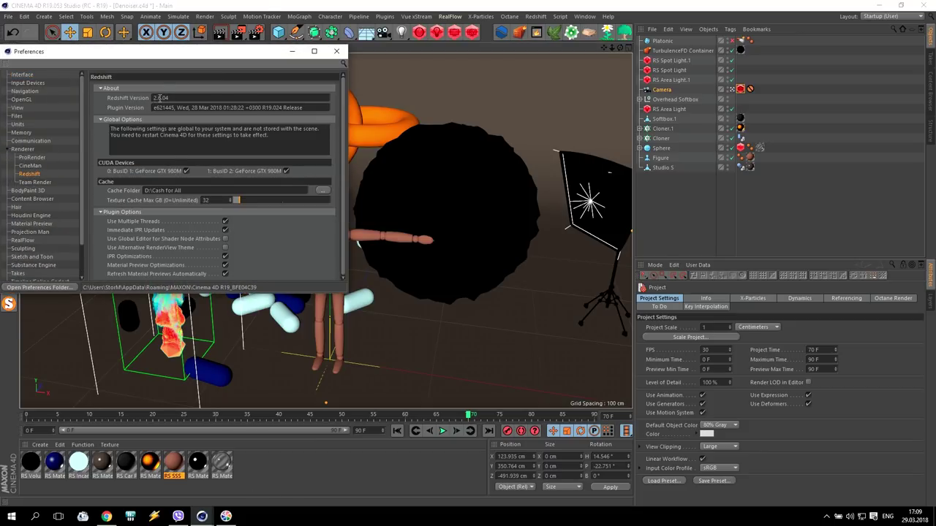
pyautogui.moveTo(171, 97); pyautogui.dragTo(140, 92)
# - Switch to Chrome and open the New Version Announcements (Experimental Builds) section under Registered Users Only in the Redshift forum
pyautogui.click(107, 516)
pyautogui.click(62, 7)
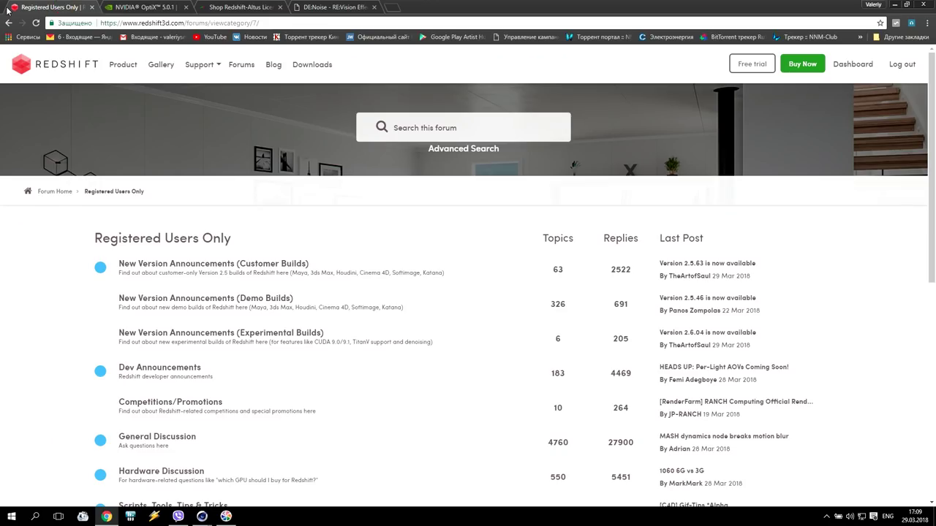
pyautogui.moveTo(94, 239); pyautogui.dragTo(234, 241)
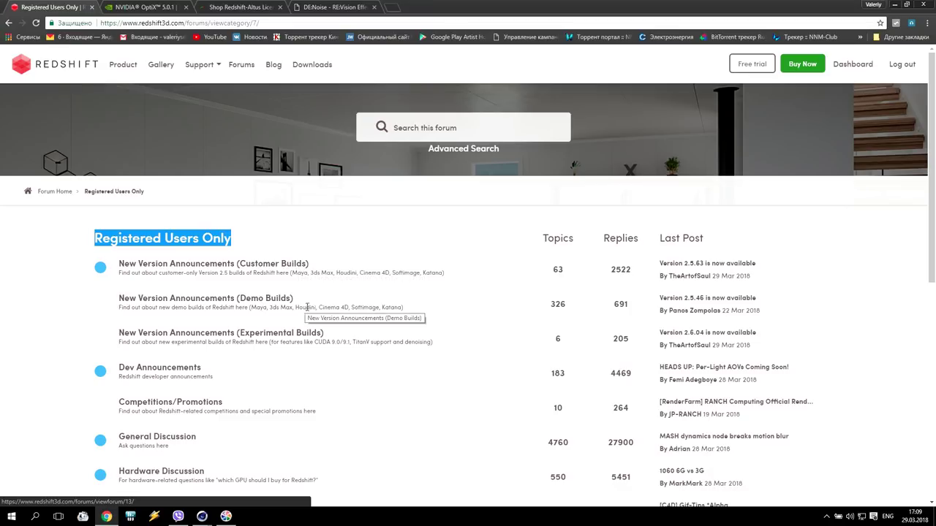
pyautogui.click(304, 338)
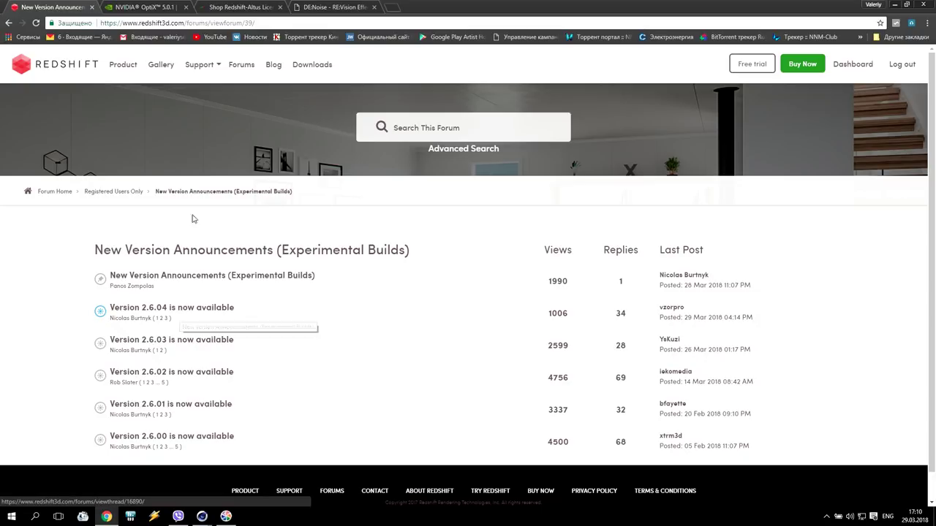
# - Open the "Version 2.6.04 is now available" thread and highlight its note on denoising support for 3ds Max, C4D and Houdini
pyautogui.click(209, 312)
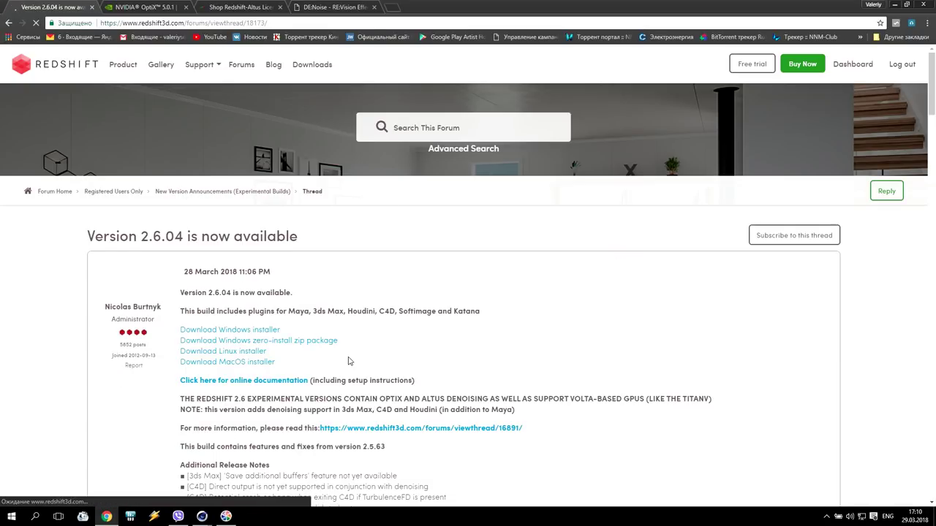
pyautogui.scroll(-2, 349, 361)
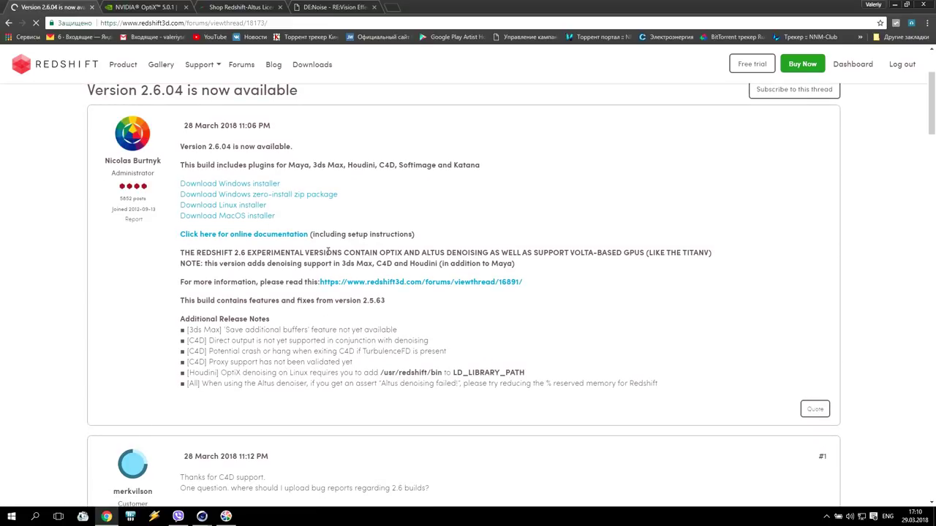
pyautogui.moveTo(247, 264); pyautogui.dragTo(437, 266)
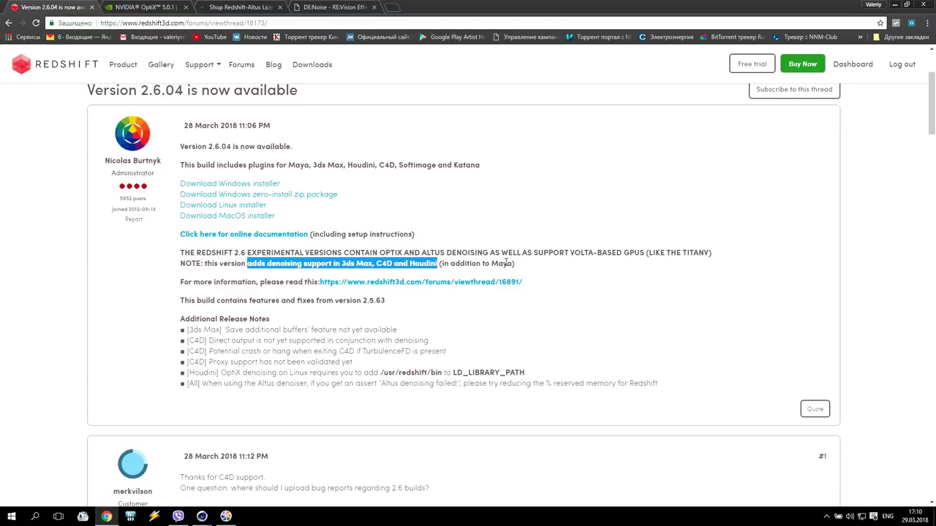
# - Switch back to Cinema 4D and close the Preferences window
pyautogui.moveTo(202, 516)
pyautogui.click(168, 471)
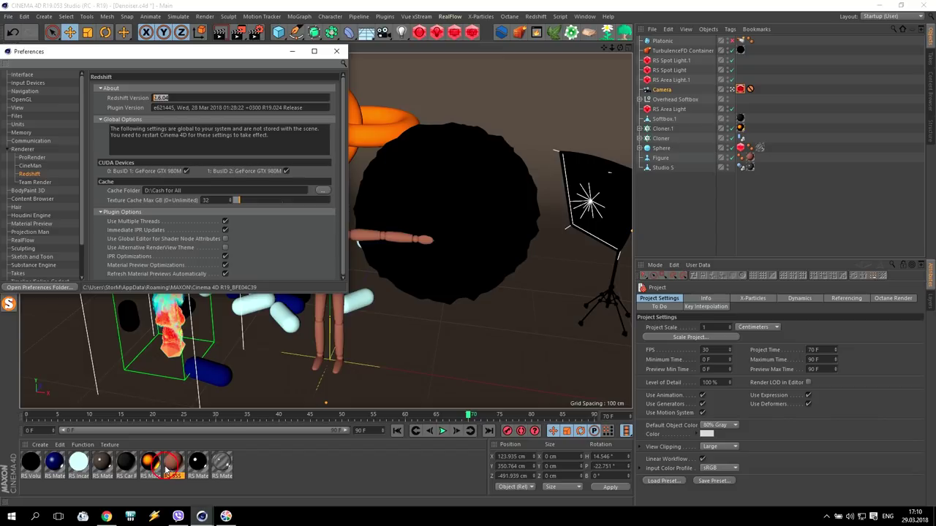
pyautogui.click(336, 51)
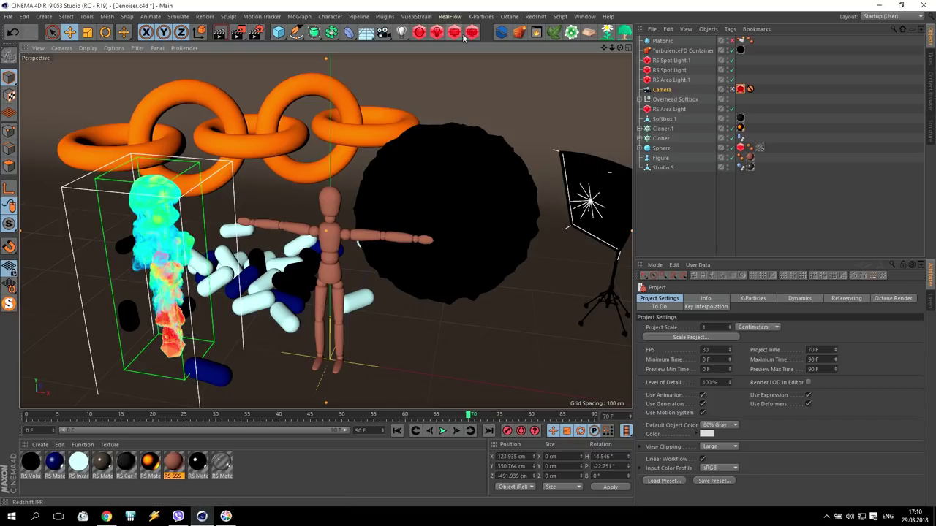
# - Open the render settings and review Redshift's Brute Force GI, bucket rendering and basic sampling options
pyautogui.click(256, 32)
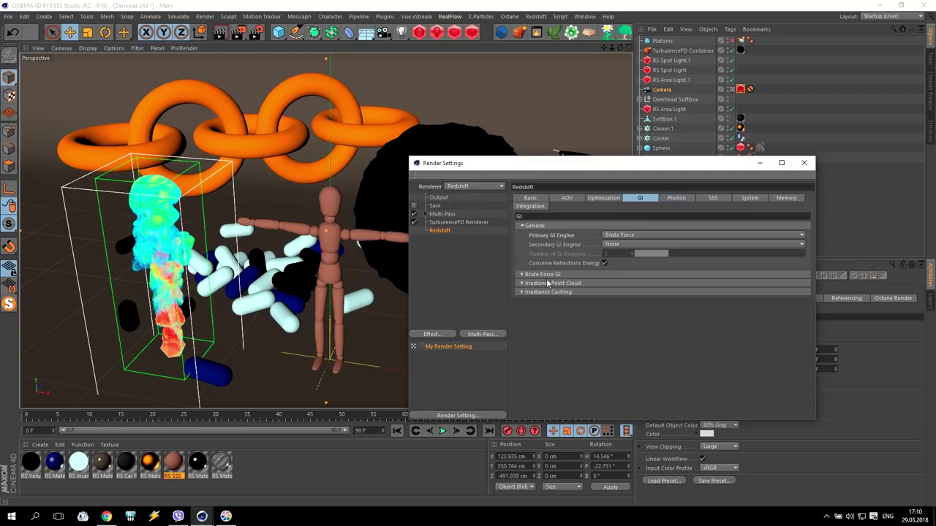
pyautogui.click(542, 274)
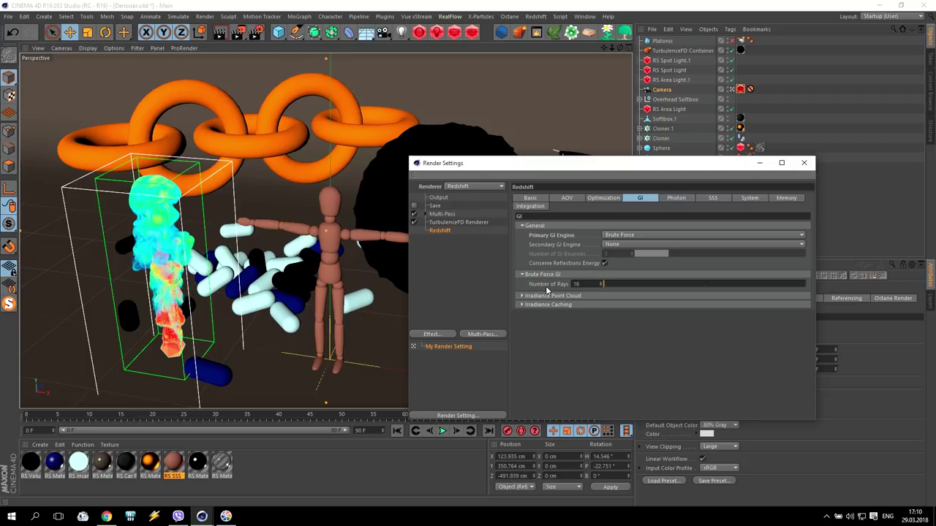
pyautogui.click(541, 274)
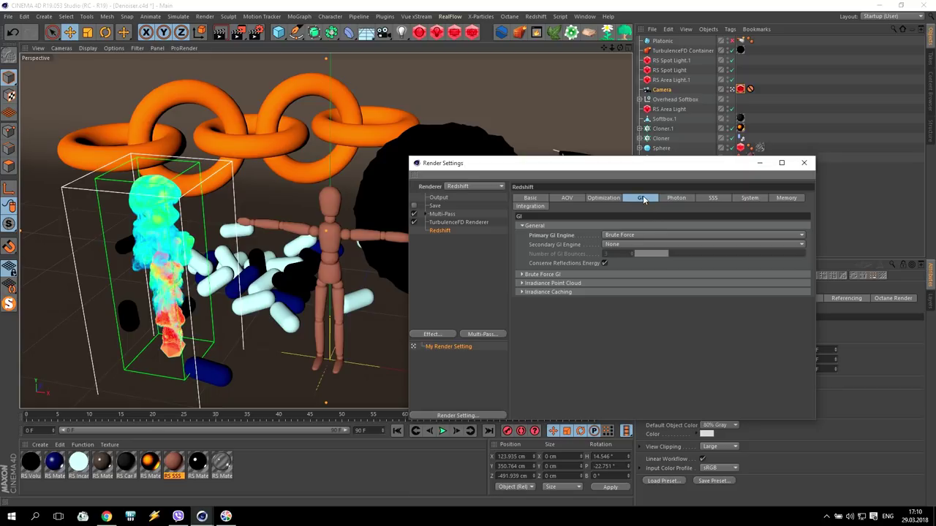
pyautogui.click(758, 198)
pyautogui.click(533, 347)
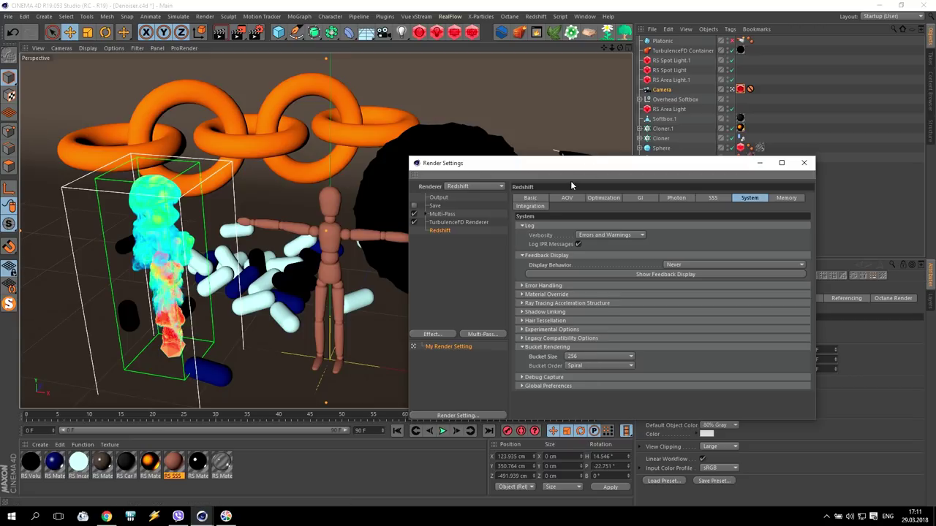
pyautogui.click(536, 200)
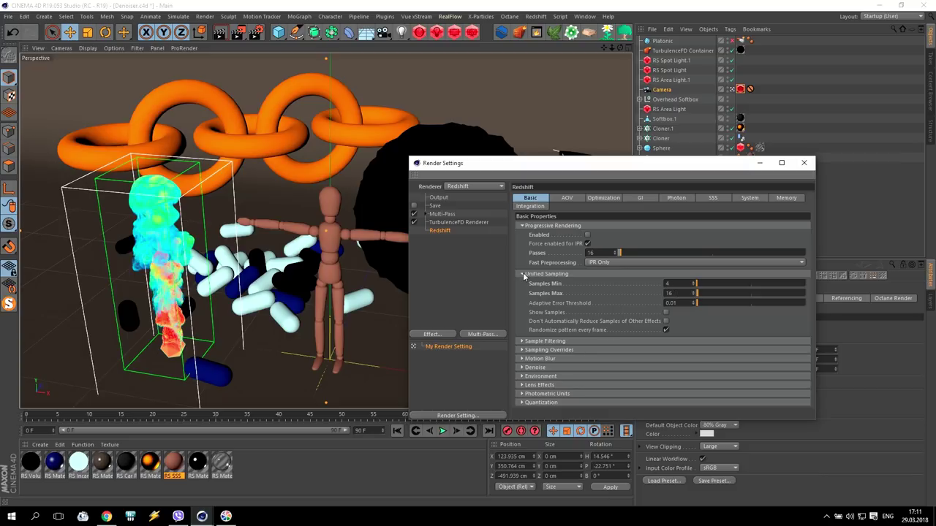
# - Set the Redshift denoise engine to None and move the Render Settings window clear of the viewport
pyautogui.moveTo(540, 170); pyautogui.dragTo(600, 67)
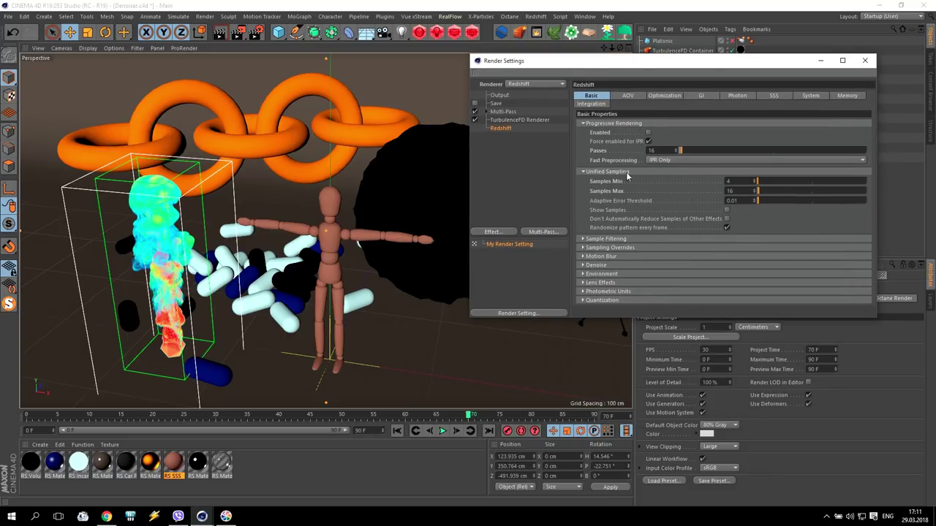
pyautogui.click(583, 266)
pyautogui.click(715, 275)
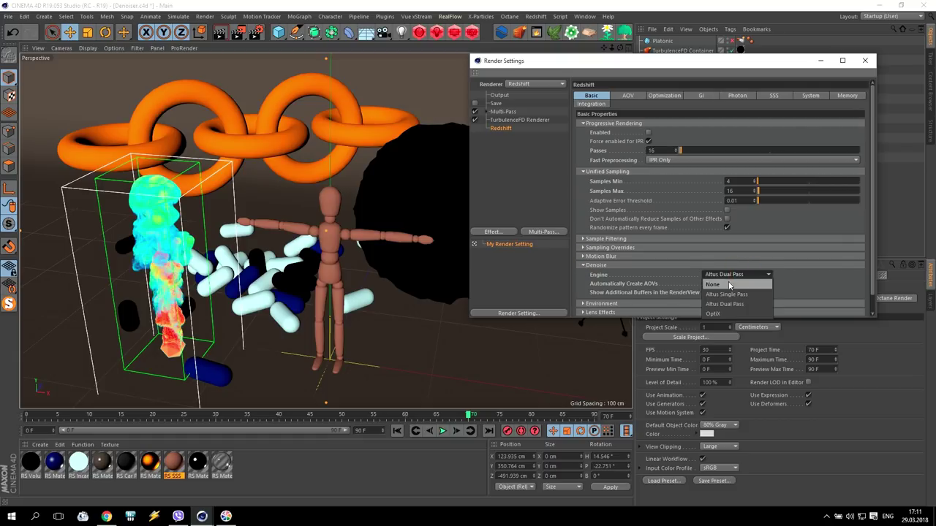
pyautogui.click(714, 285)
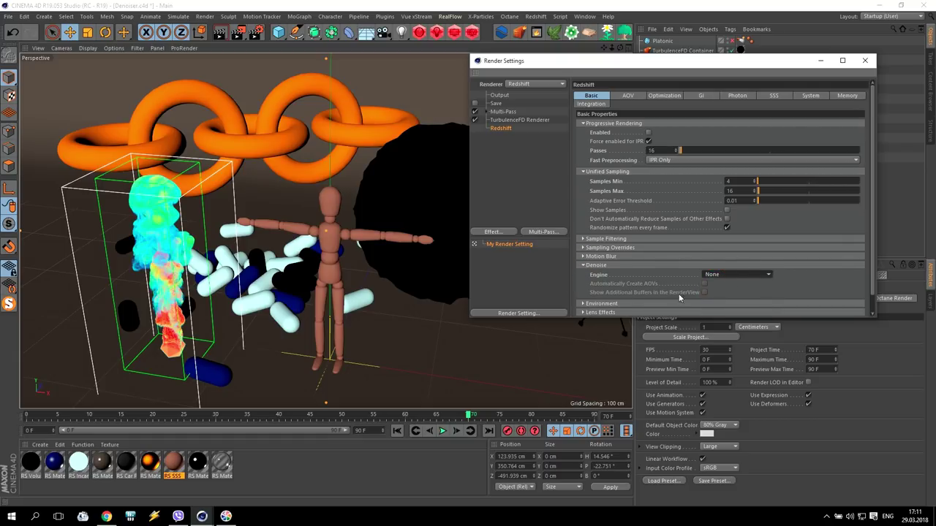
pyautogui.moveTo(774, 62); pyautogui.dragTo(828, 245)
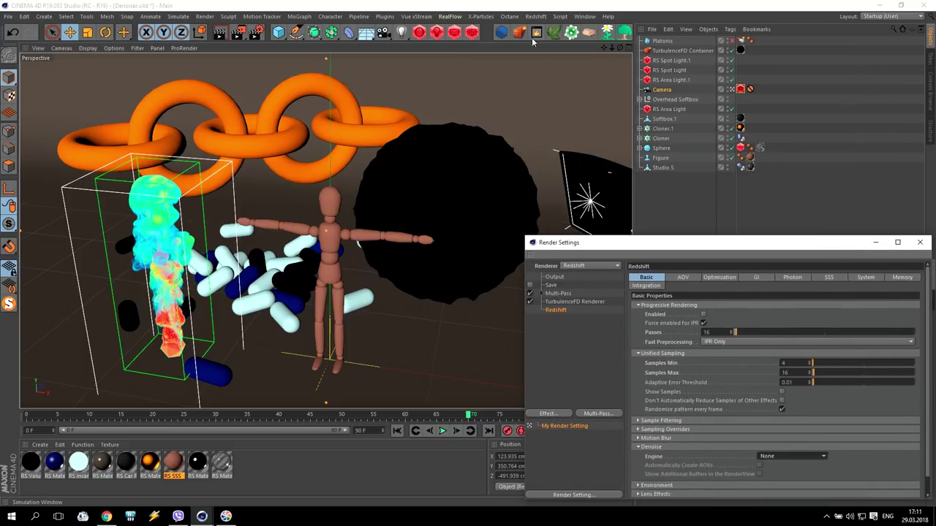
# - Preview the scene in the Redshift RenderView, first as an interactive IPR render and then with bucket rendering
pyautogui.click(472, 32)
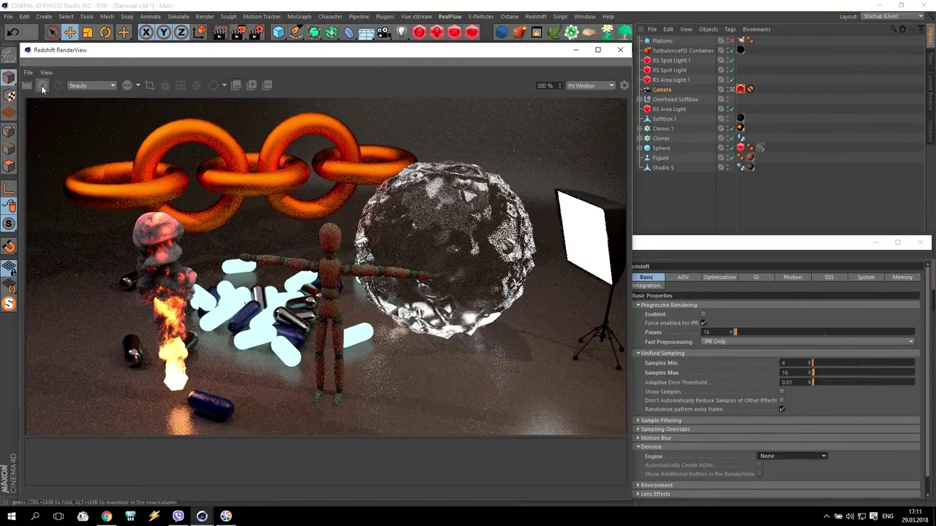
pyautogui.click(42, 86)
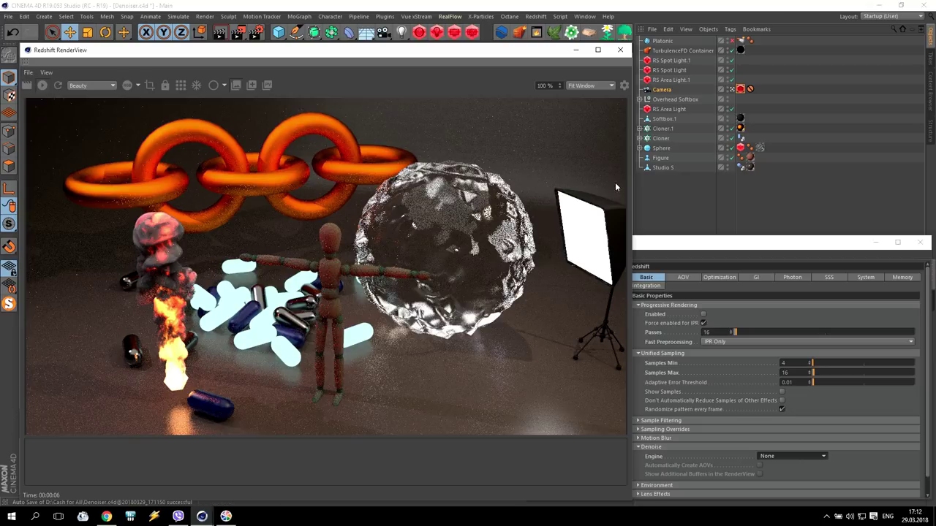
pyautogui.click(180, 86)
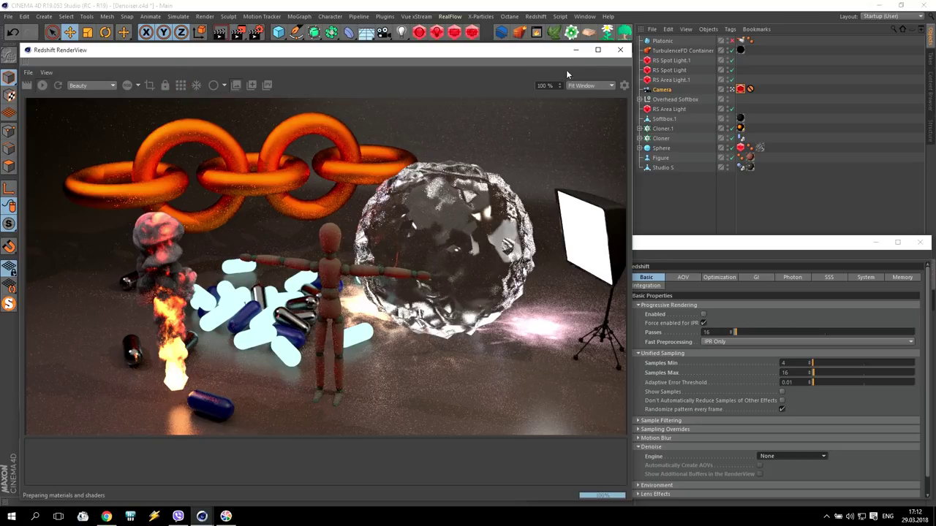
# - Close the RenderView, check the output settings and render the current frame to a maximized Picture Viewer
pyautogui.click(619, 50)
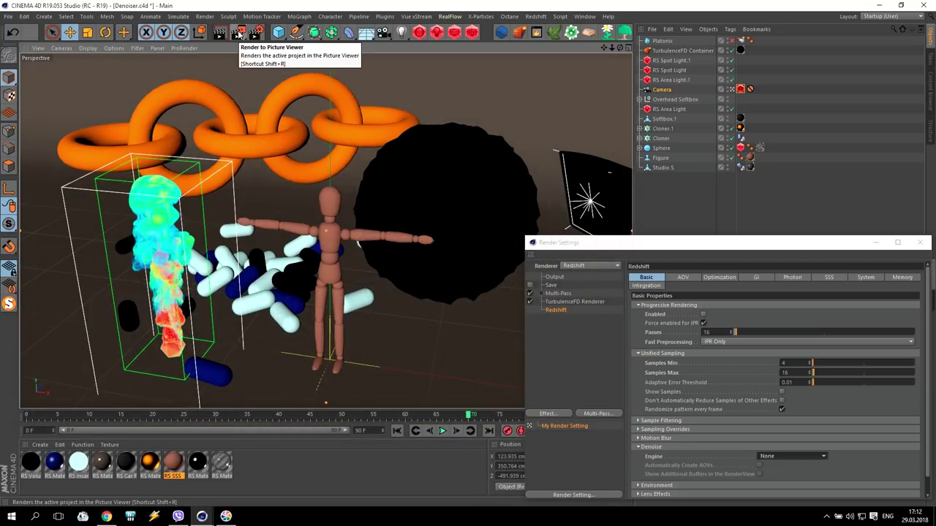
pyautogui.click(544, 280)
pyautogui.click(550, 277)
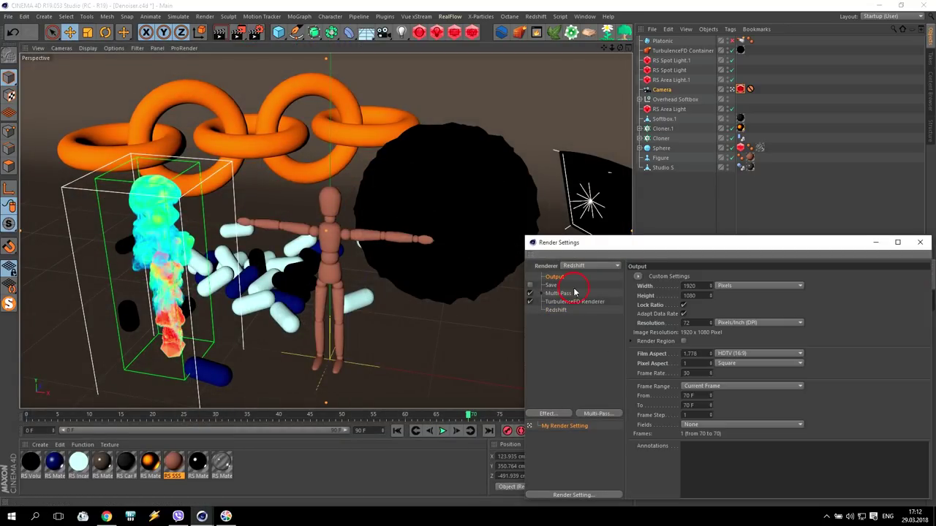
pyautogui.click(560, 311)
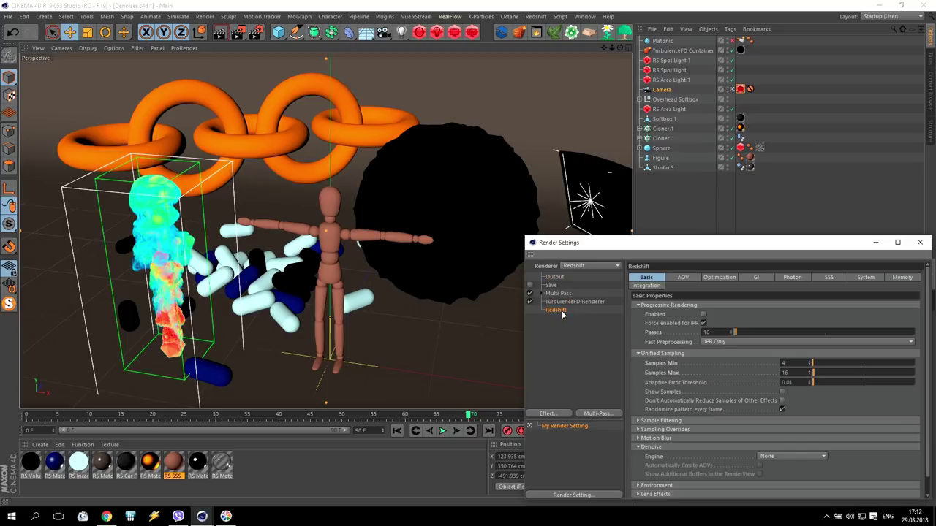
pyautogui.click(919, 242)
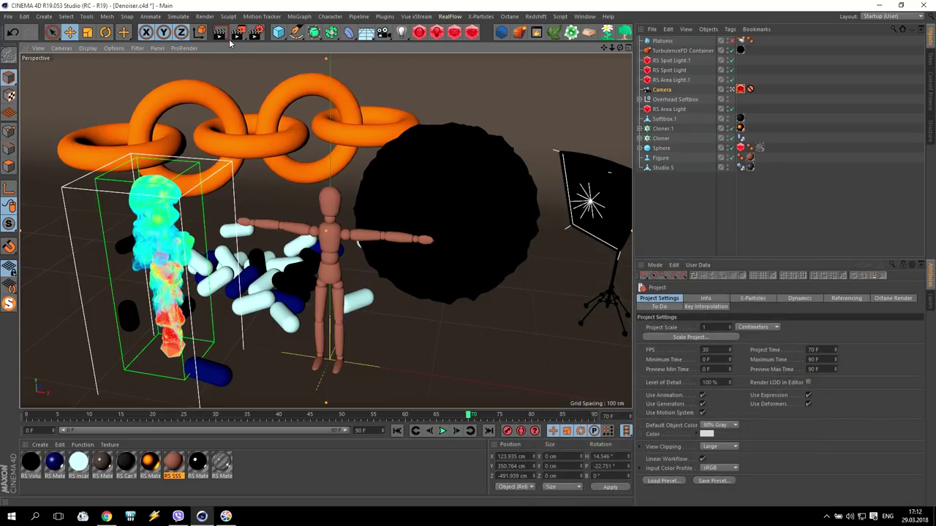
pyautogui.click(236, 32)
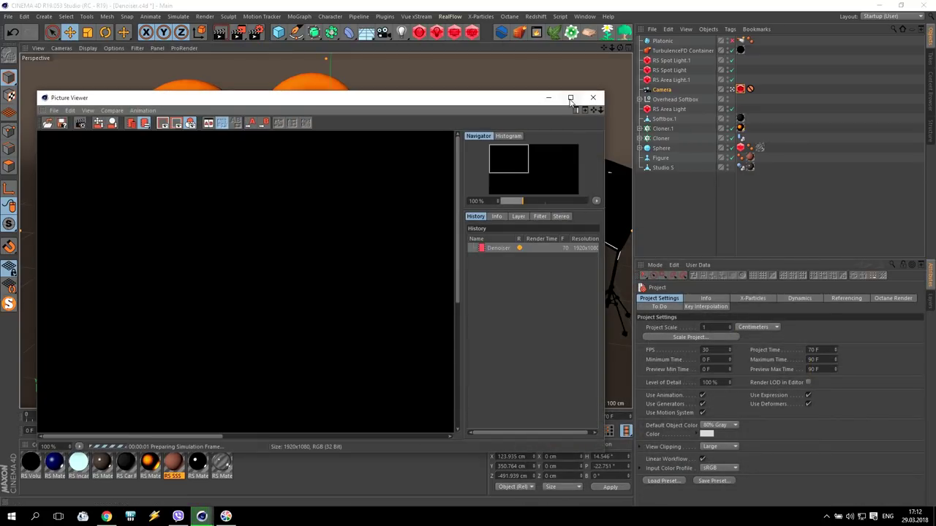
pyautogui.click(571, 97)
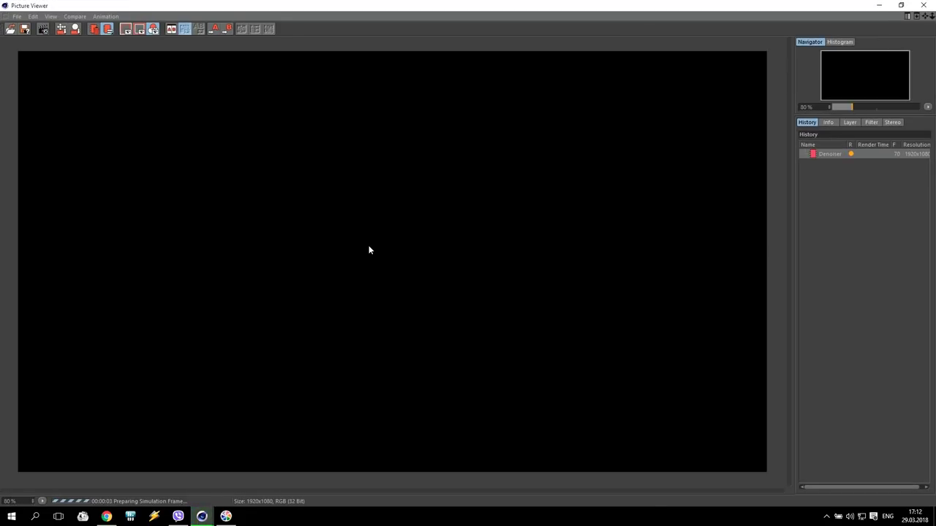
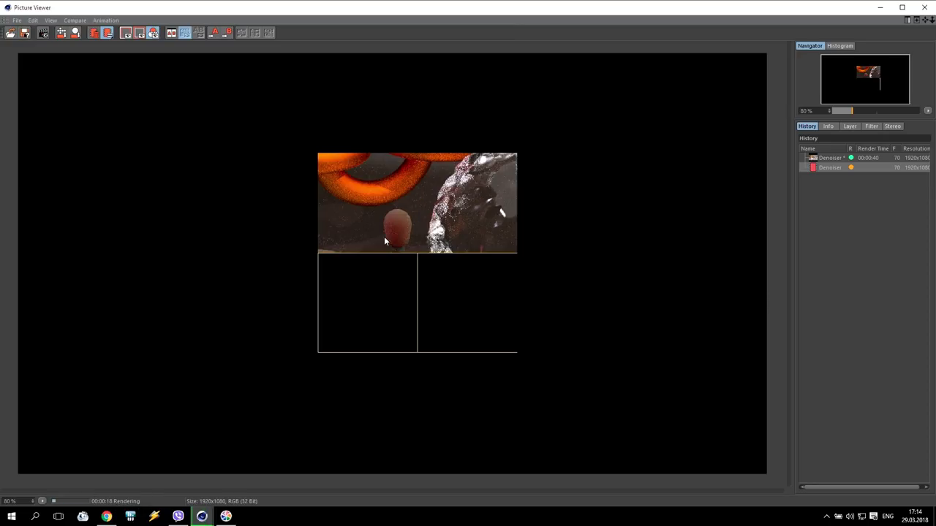
# - Compare the finished first render with the second one still rendering in the Picture Viewer history
pyautogui.click(828, 159)
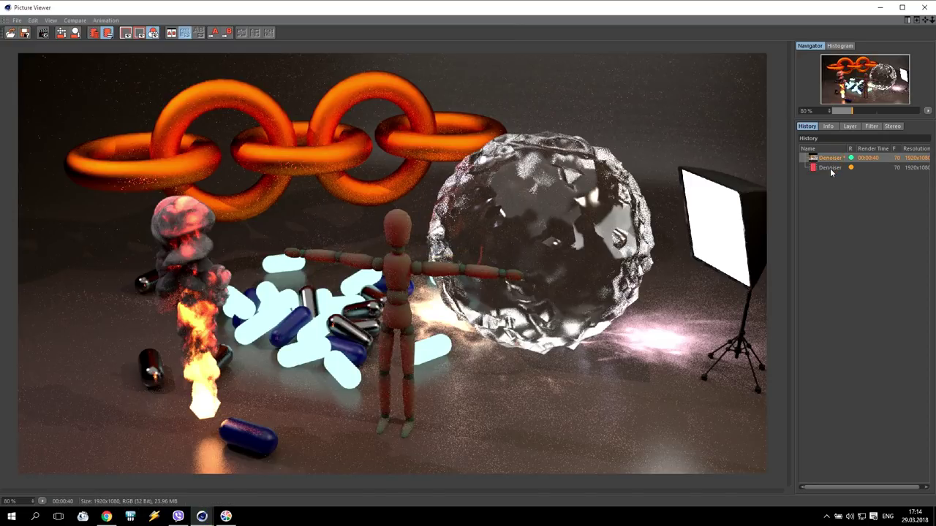
pyautogui.click(831, 169)
pyautogui.click(830, 159)
pyautogui.click(831, 169)
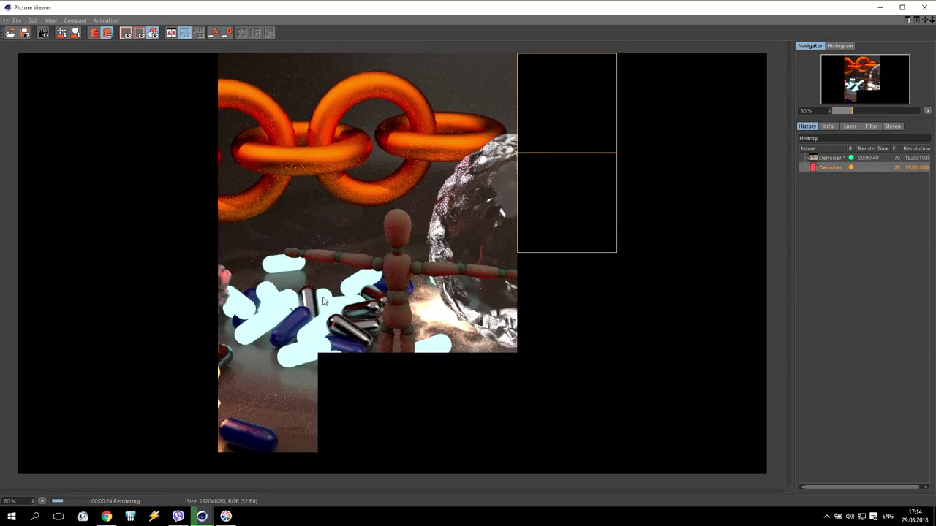
pyautogui.click(831, 159)
pyautogui.click(834, 169)
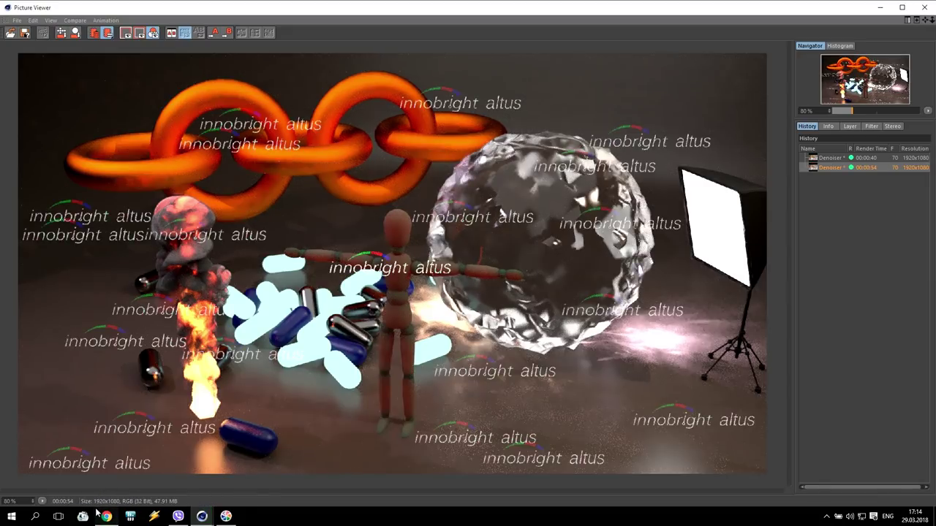
# - Alternate between the two completed renders to compare the image without denoising against the Altus-denoised one
pyautogui.moveTo(98, 514)
pyautogui.click(867, 159)
pyautogui.click(868, 168)
pyautogui.click(832, 159)
pyautogui.click(834, 168)
pyautogui.click(829, 158)
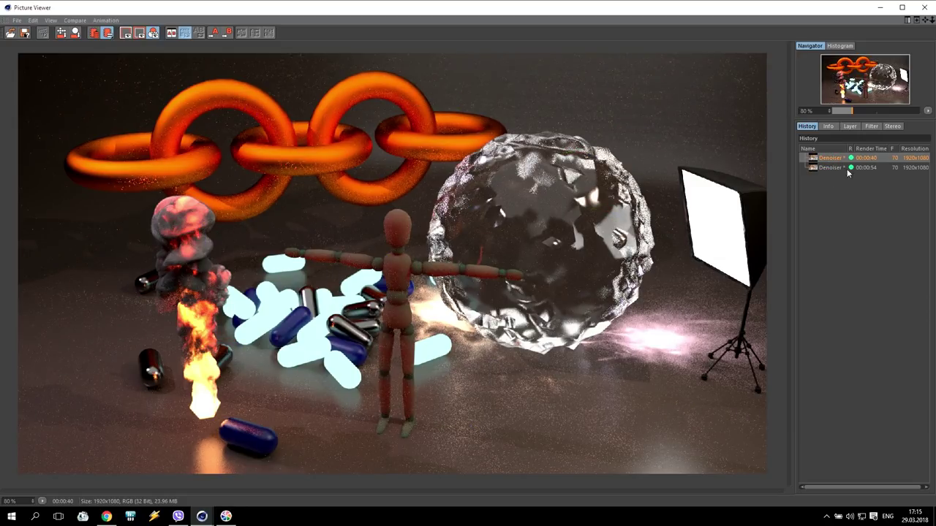
pyautogui.click(844, 168)
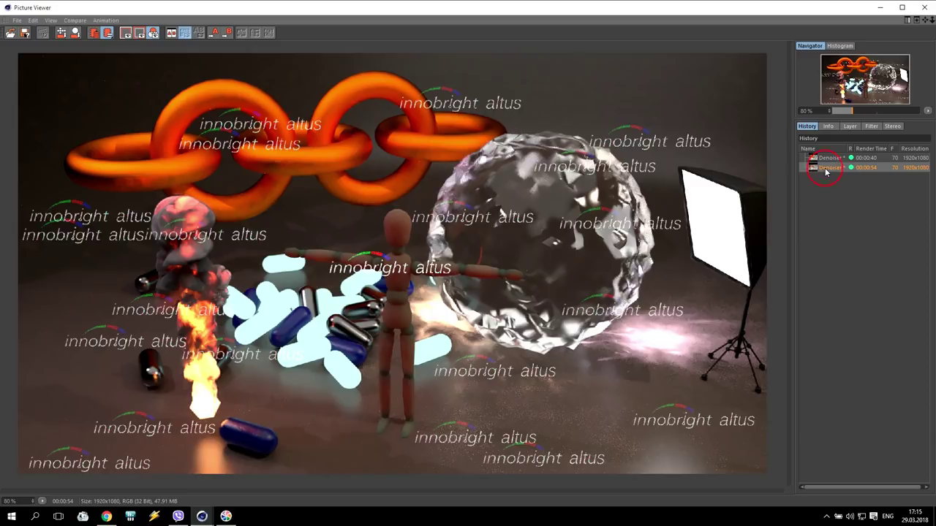
# - Close the Picture Viewer, set the Redshift denoise engine to Altus Dual Pass and render the current frame to the Picture Viewer
pyautogui.click(924, 7)
pyautogui.click(773, 458)
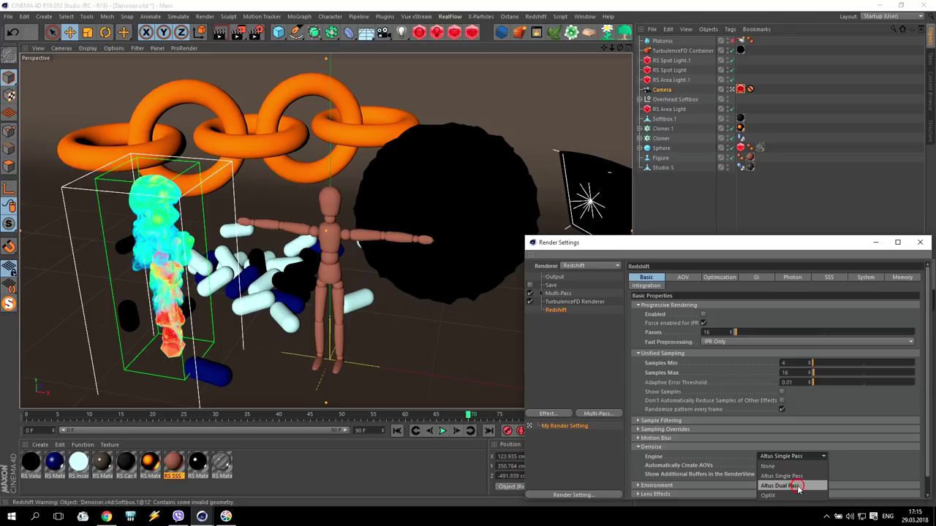
pyautogui.click(798, 487)
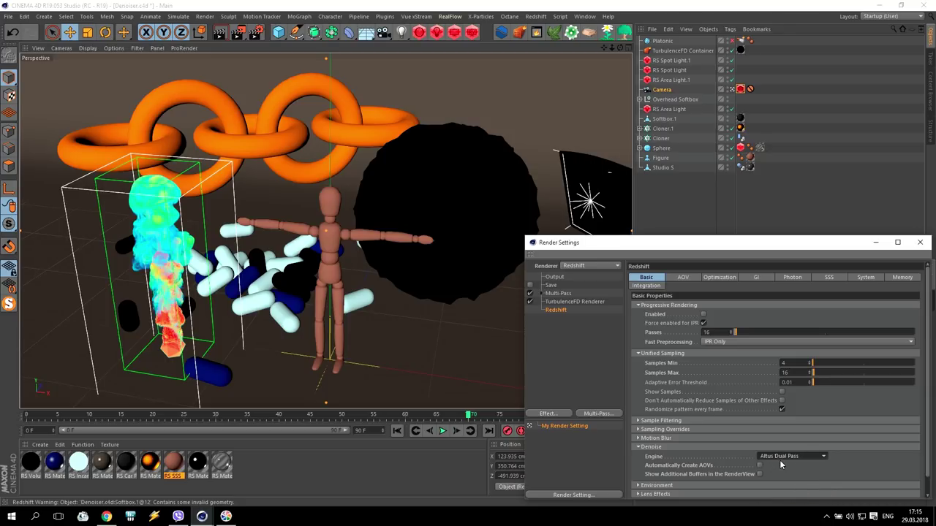
pyautogui.click(781, 461)
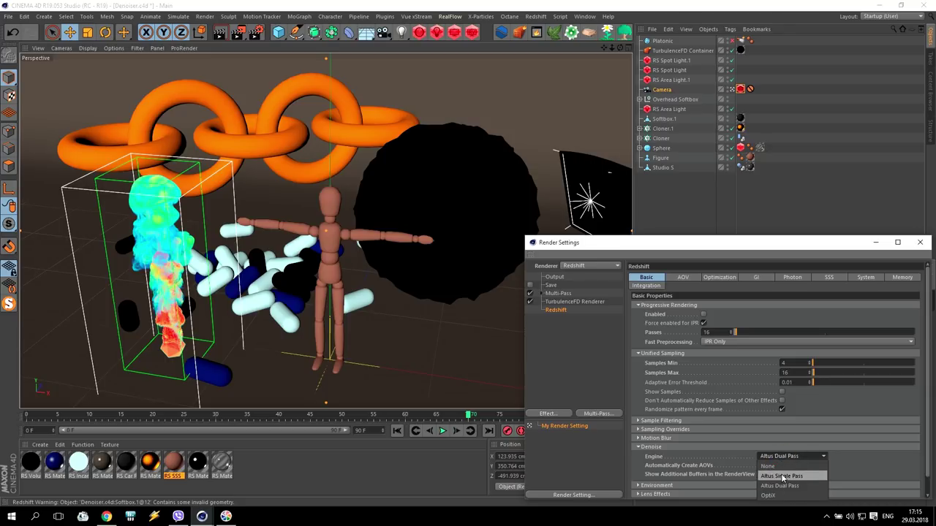
pyautogui.click(786, 487)
pyautogui.click(239, 33)
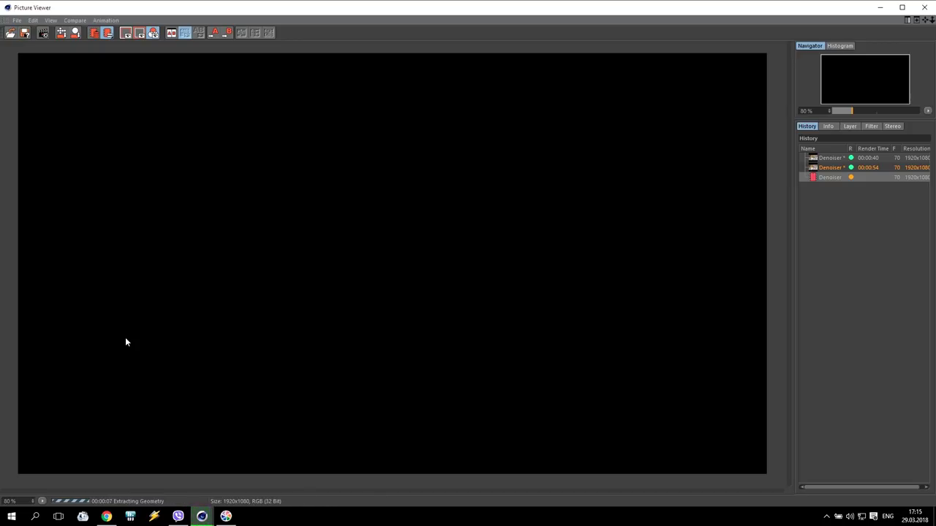
# - Alternate between the undenoised and Altus Single Pass renders in the history to compare their noise
pyautogui.click(841, 167)
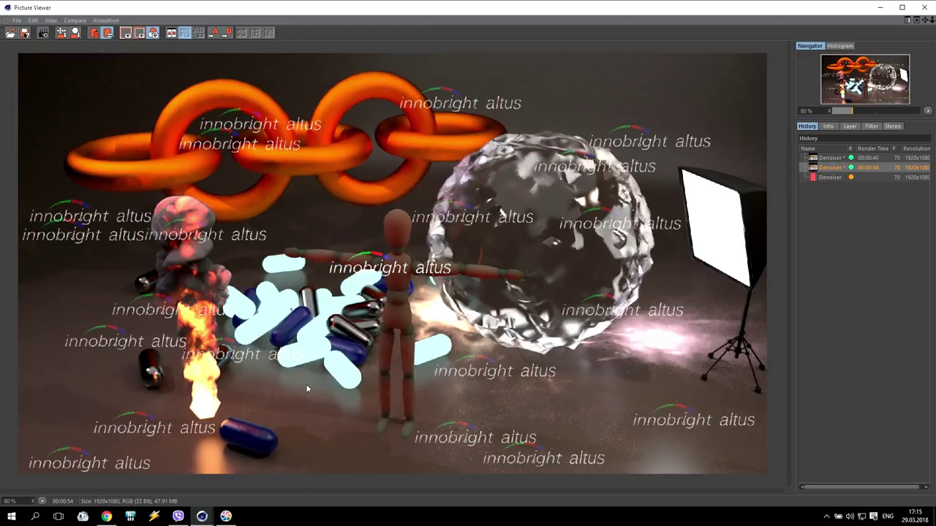
pyautogui.click(827, 158)
pyautogui.click(831, 168)
pyautogui.click(835, 159)
pyautogui.click(836, 169)
pyautogui.click(837, 159)
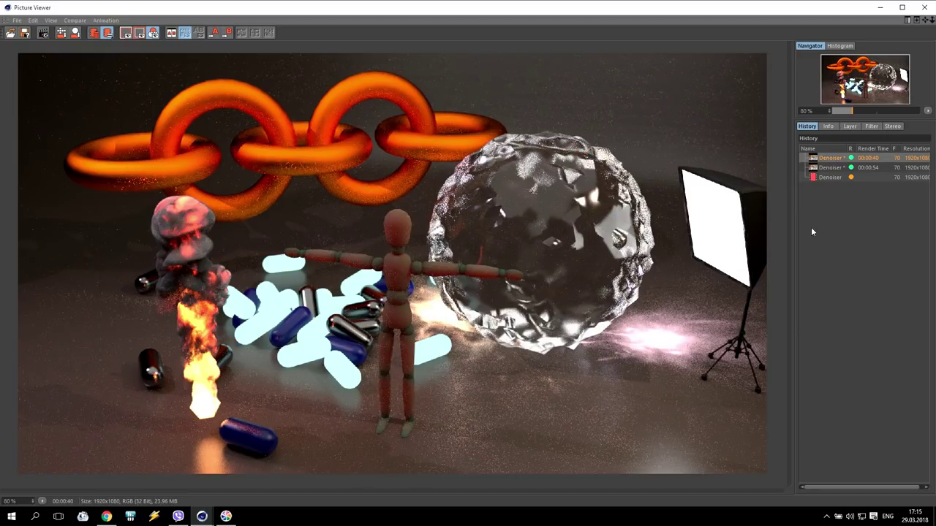
pyautogui.click(837, 168)
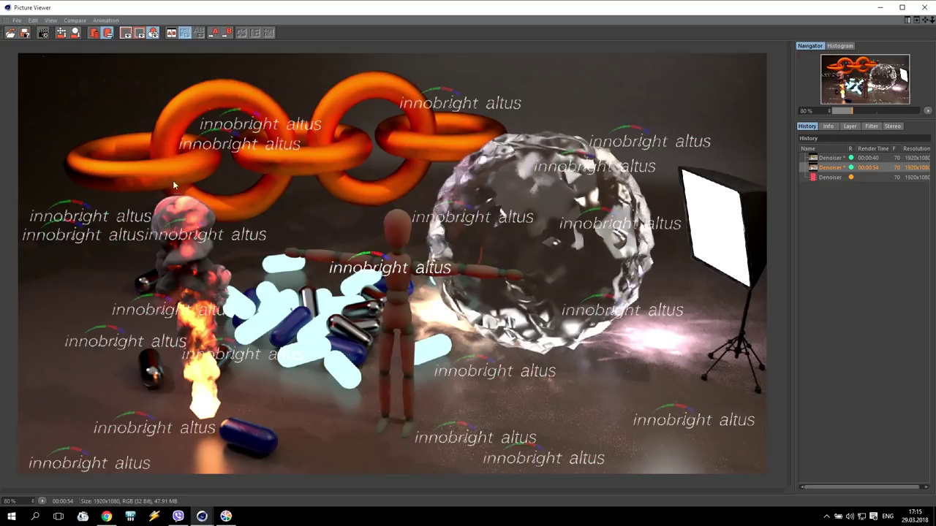
# - Inspect the Altus Single Pass render up close around the glass sphere, softbox, fire and floor
pyautogui.scroll(6, 756, 299)
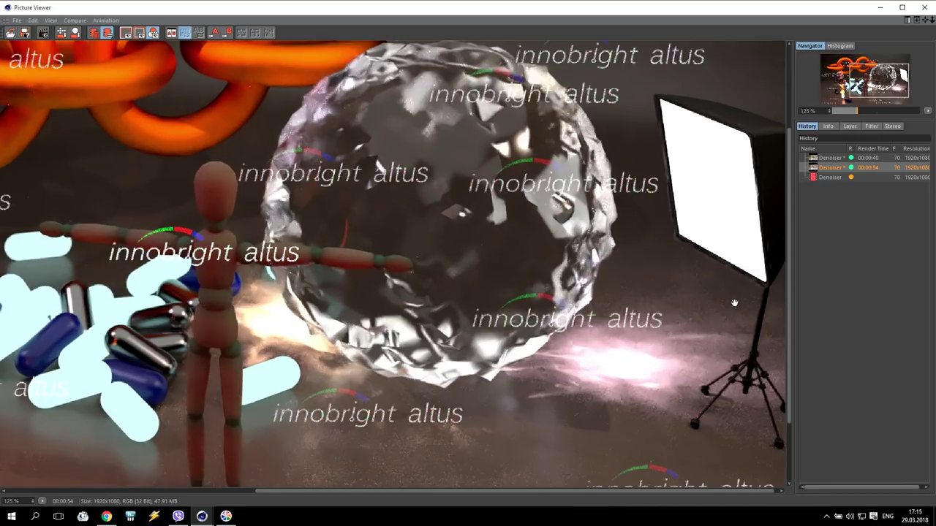
pyautogui.scroll(-2, 538, 200)
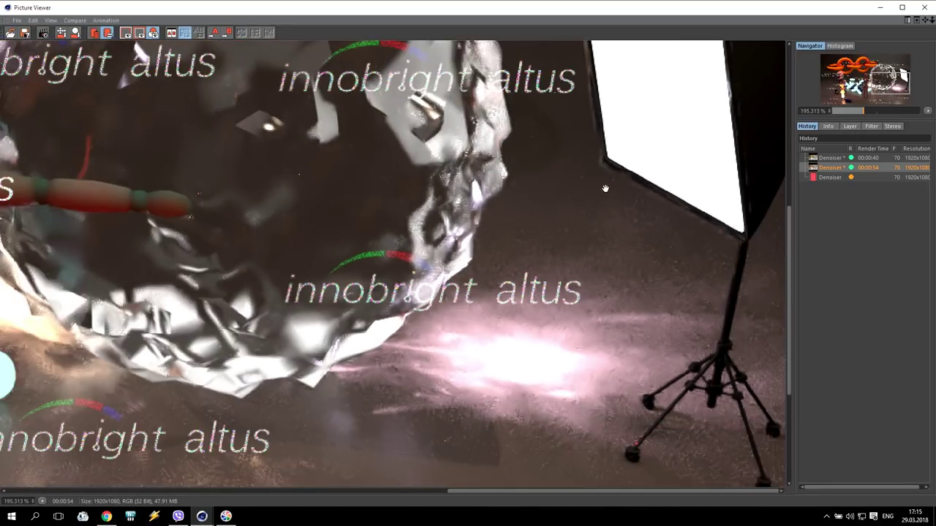
pyautogui.scroll(-1, 576, 130)
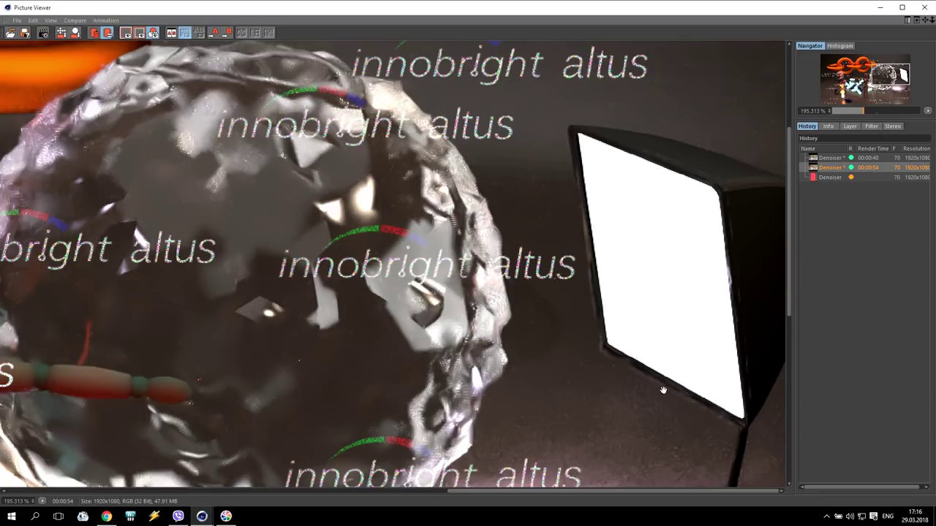
pyautogui.moveTo(595, 317); pyautogui.dragTo(557, 280)
pyautogui.scroll(2, 336, 348)
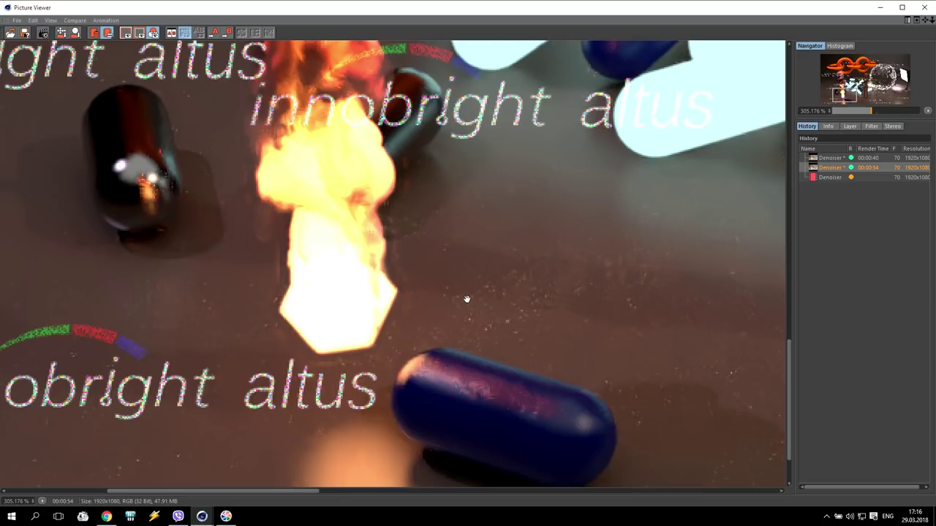
pyautogui.scroll(-6, 466, 299)
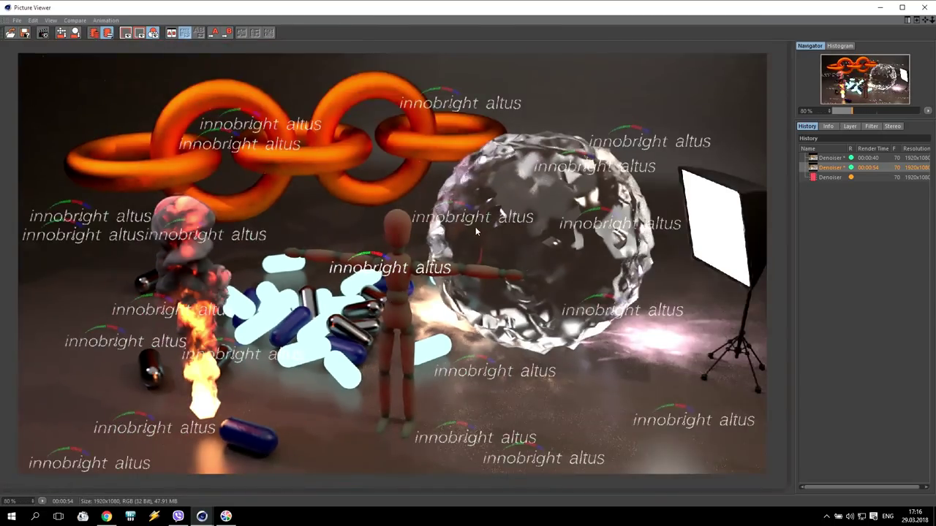
pyautogui.scroll(-1, 532, 318)
pyautogui.scroll(1, 453, 292)
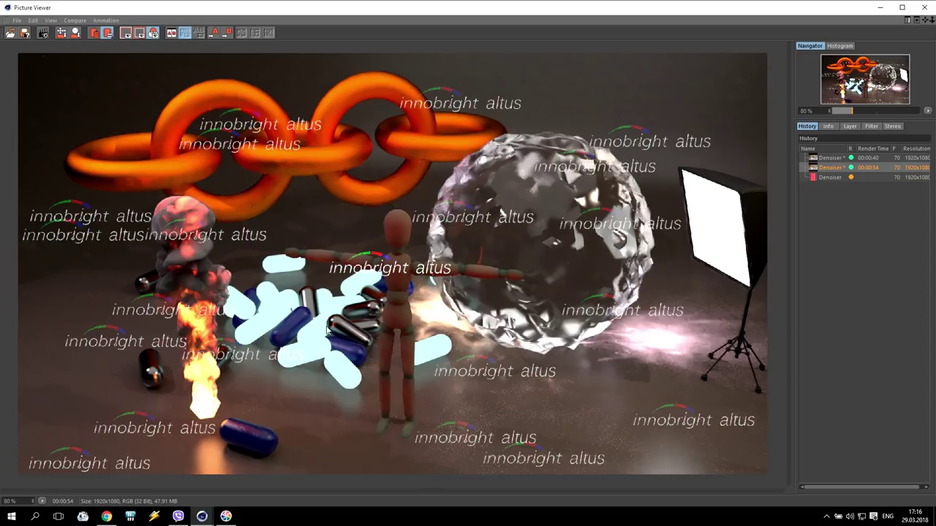
# - View the Altus Dual Pass render and compare it at full frame with the Altus Single Pass one
pyautogui.click(831, 180)
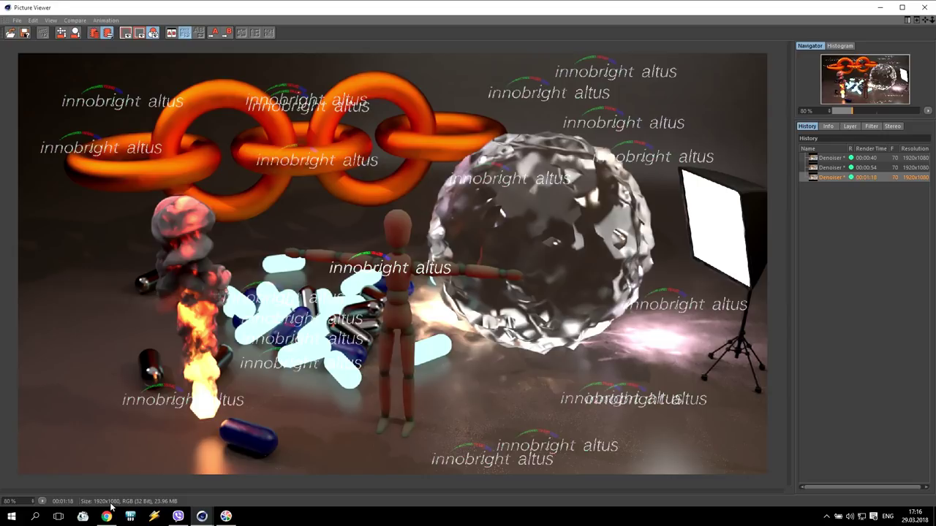
pyautogui.click(836, 168)
pyautogui.click(838, 177)
pyautogui.click(835, 169)
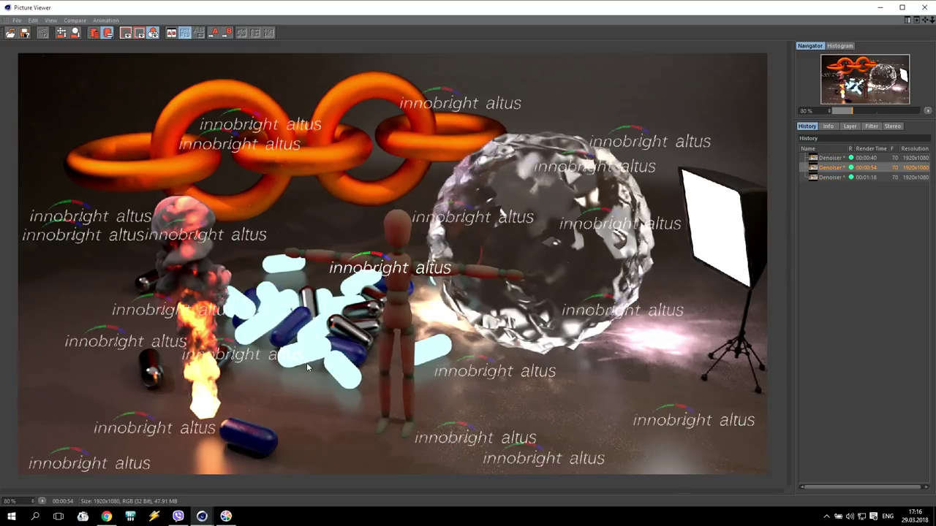
# - Compare close-ups of the capsules, orange chain and glass sphere between the Altus Single Pass and Dual Pass renders
pyautogui.scroll(2, 307, 367)
pyautogui.scroll(-1, 288, 392)
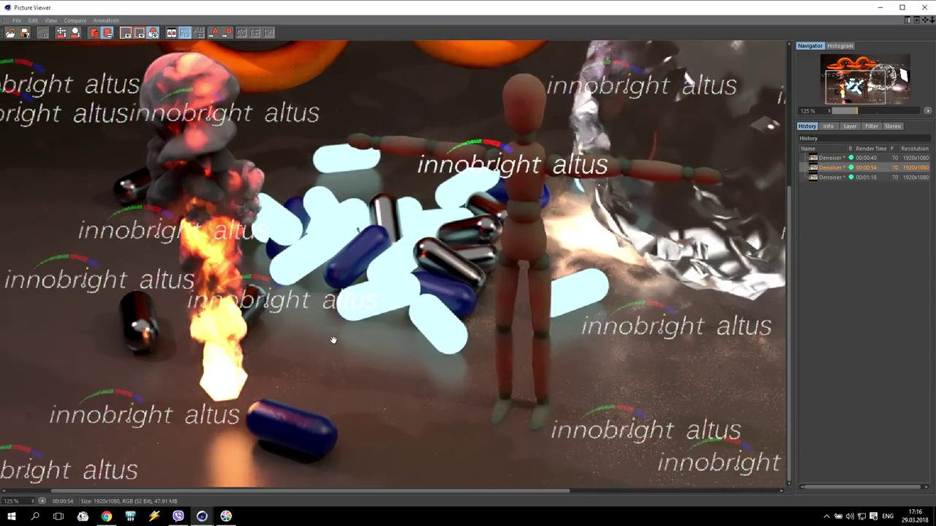
pyautogui.click(838, 178)
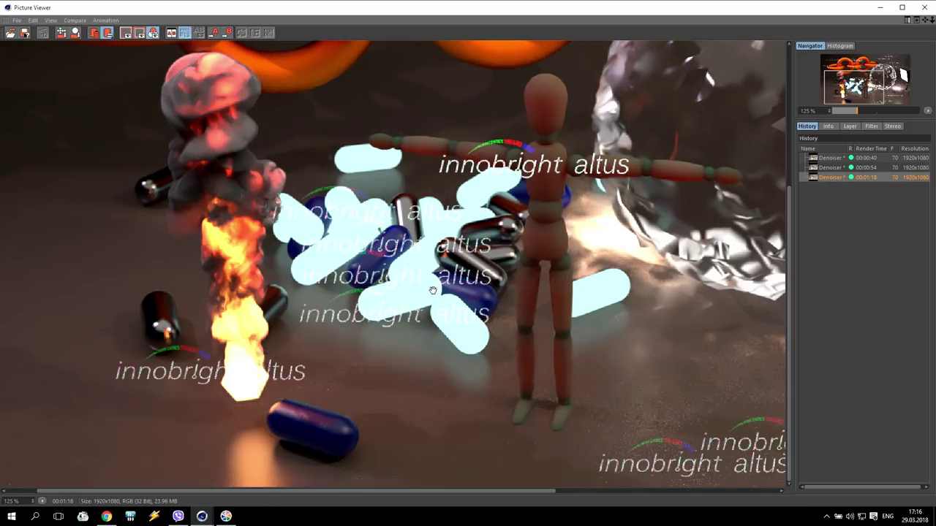
pyautogui.moveTo(433, 291); pyautogui.dragTo(371, 455)
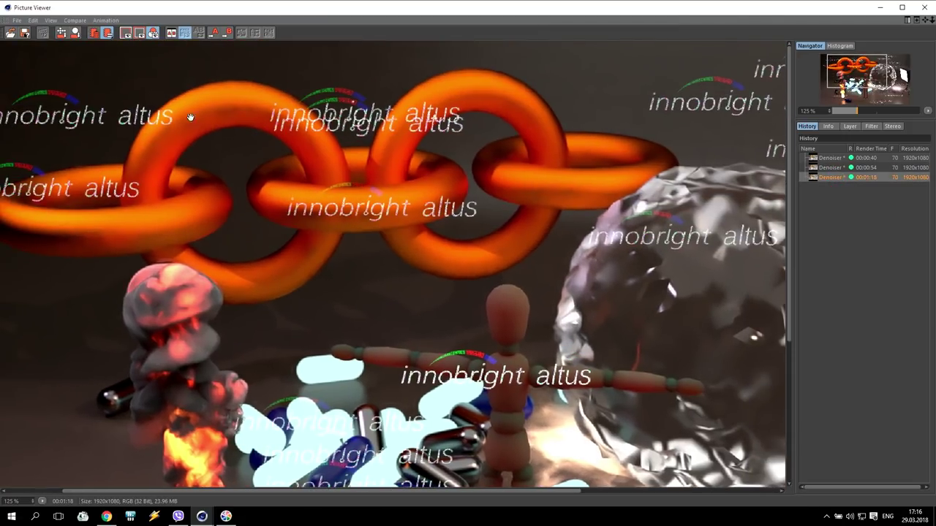
pyautogui.click(838, 168)
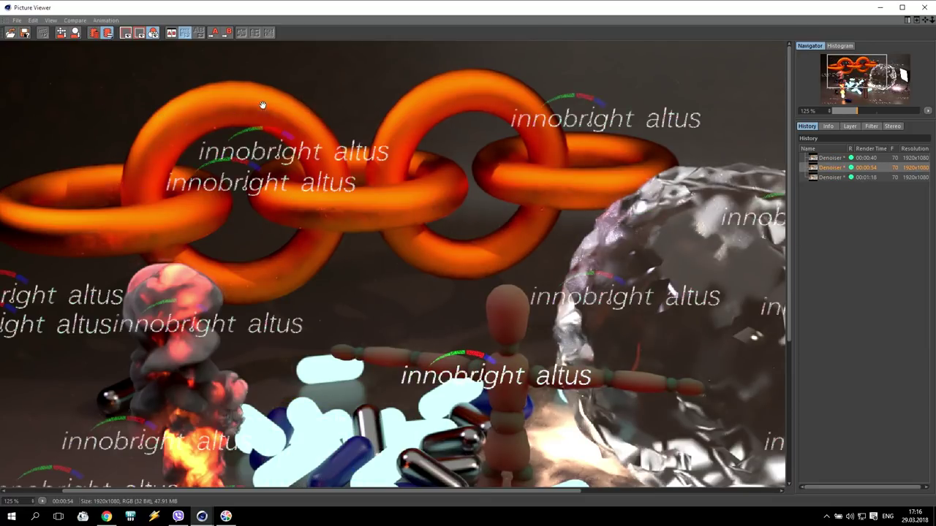
pyautogui.click(841, 179)
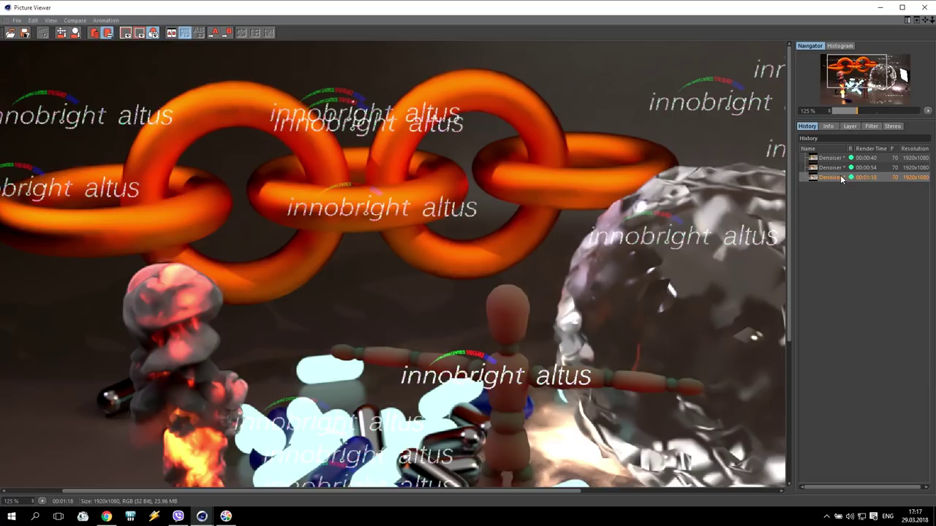
pyautogui.moveTo(753, 343); pyautogui.dragTo(461, 326)
pyautogui.scroll(-1, 460, 326)
pyautogui.scroll(-1, 461, 326)
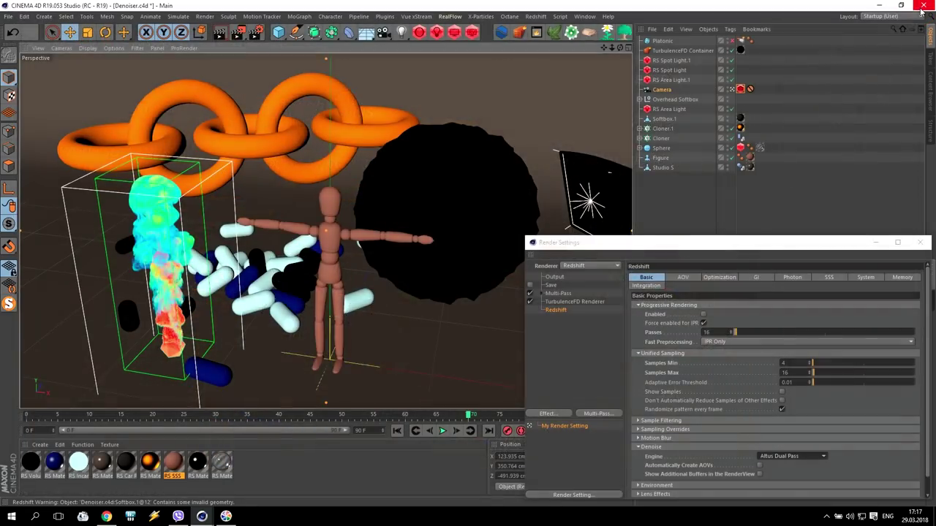
# - Close the Picture Viewer, set the Redshift denoise engine to OptiX and render the current frame to the Picture Viewer
pyautogui.click(924, 7)
pyautogui.click(780, 456)
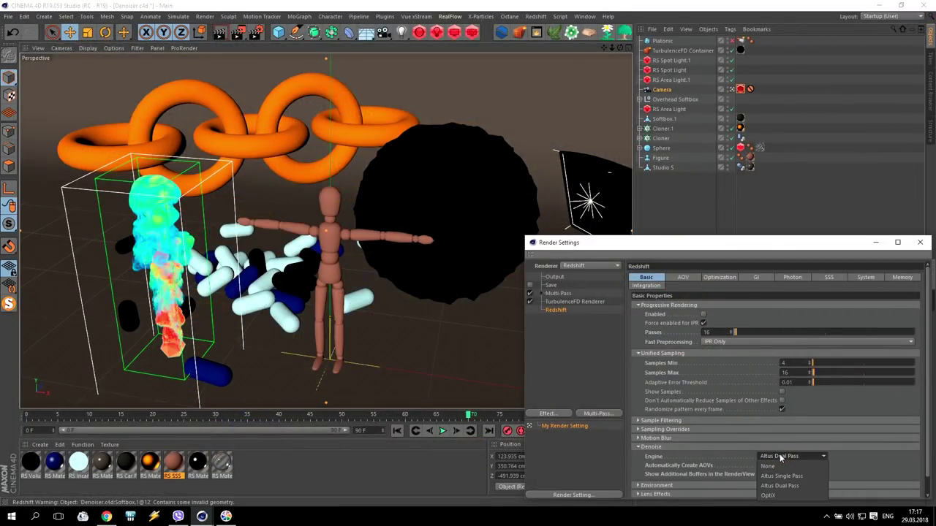
pyautogui.click(769, 496)
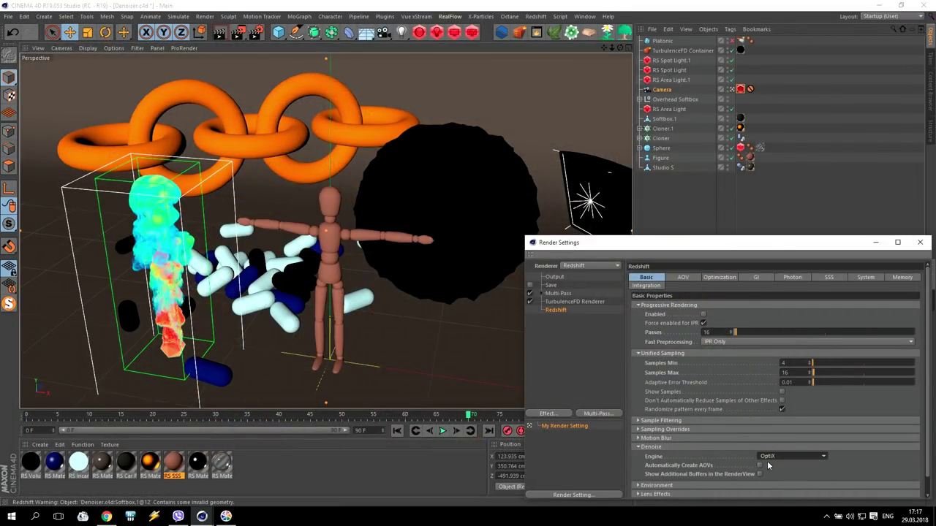
pyautogui.click(236, 33)
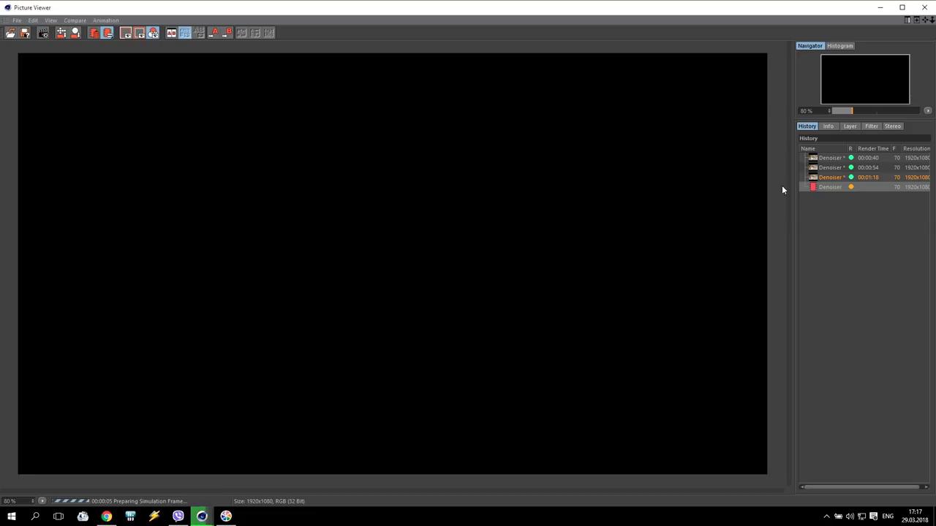
# - Compare the undenoised render with the Altus Single Pass and Dual Pass renders in the history
pyautogui.click(832, 178)
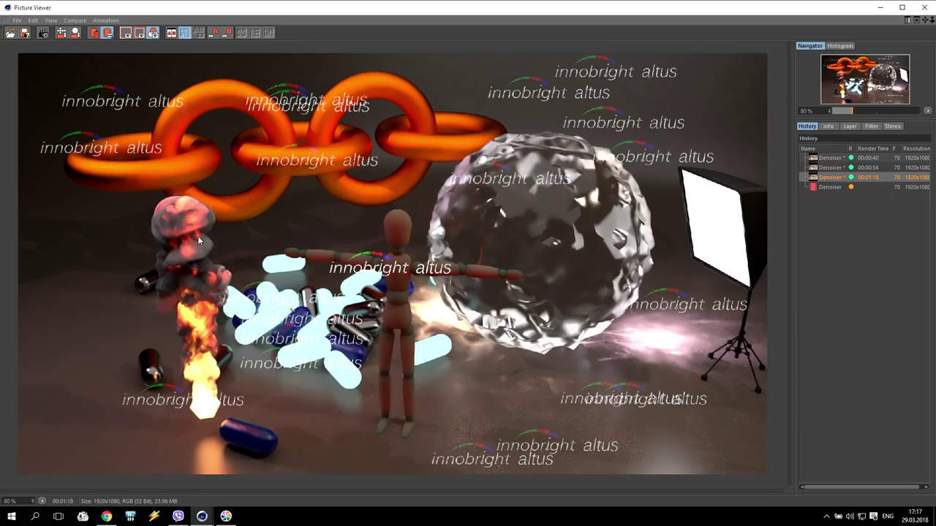
pyautogui.click(831, 158)
pyautogui.click(830, 169)
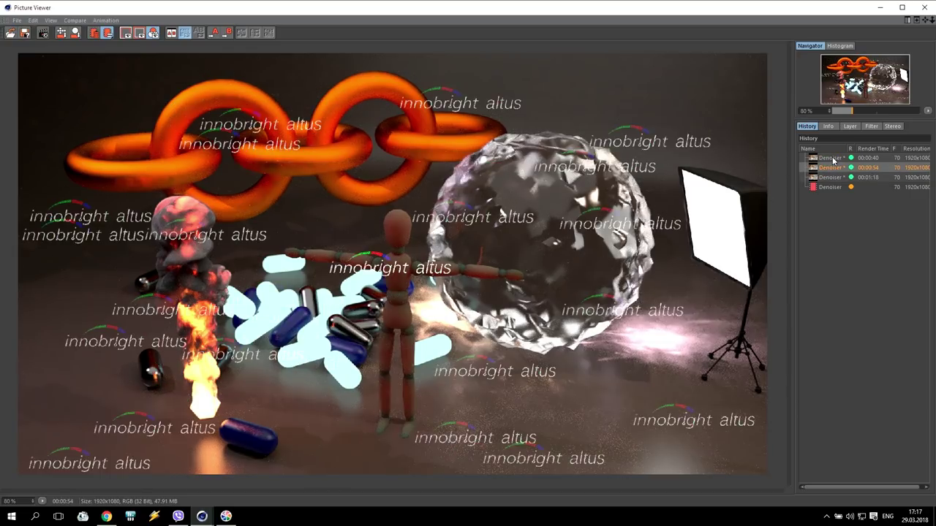
pyautogui.click(832, 160)
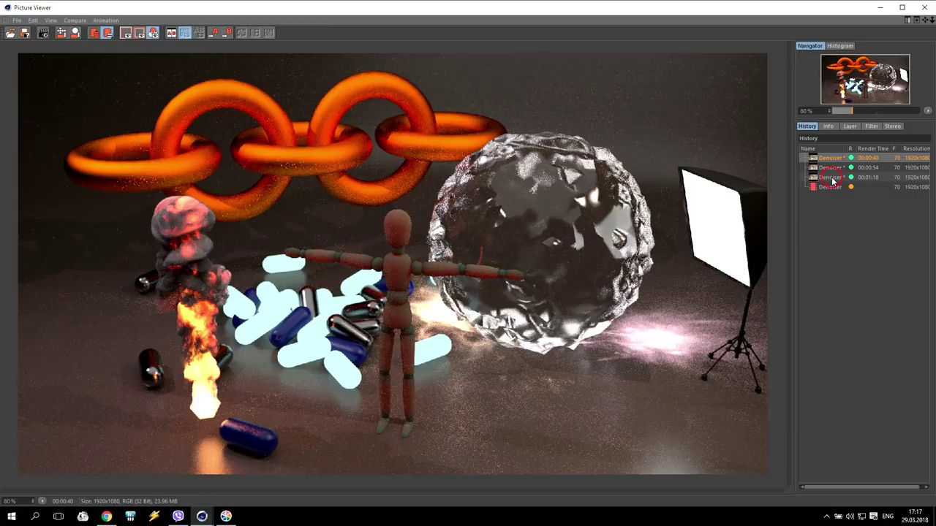
pyautogui.click(832, 178)
pyautogui.click(831, 159)
pyautogui.click(832, 178)
# - Show the OptiX render, move the undenoised render directly above it in the history and alternate between the two
pyautogui.click(826, 187)
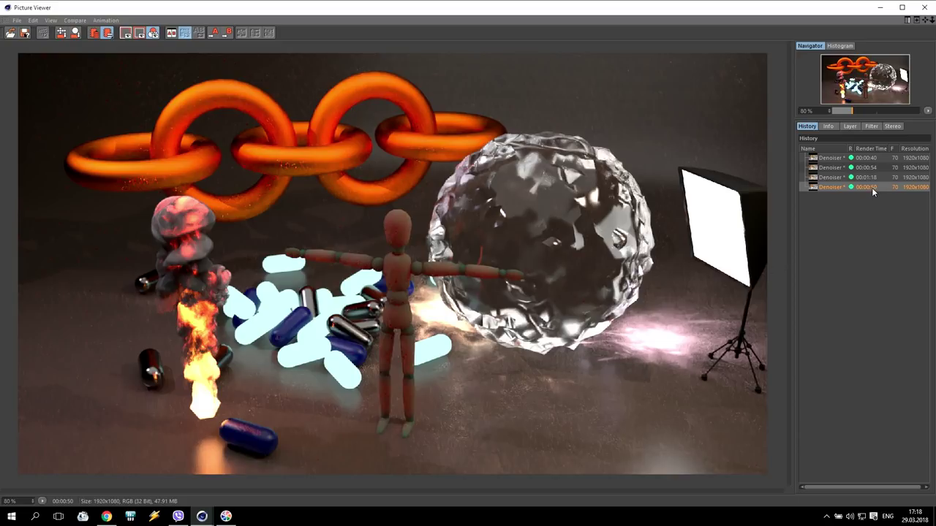
pyautogui.moveTo(839, 159); pyautogui.dragTo(836, 177)
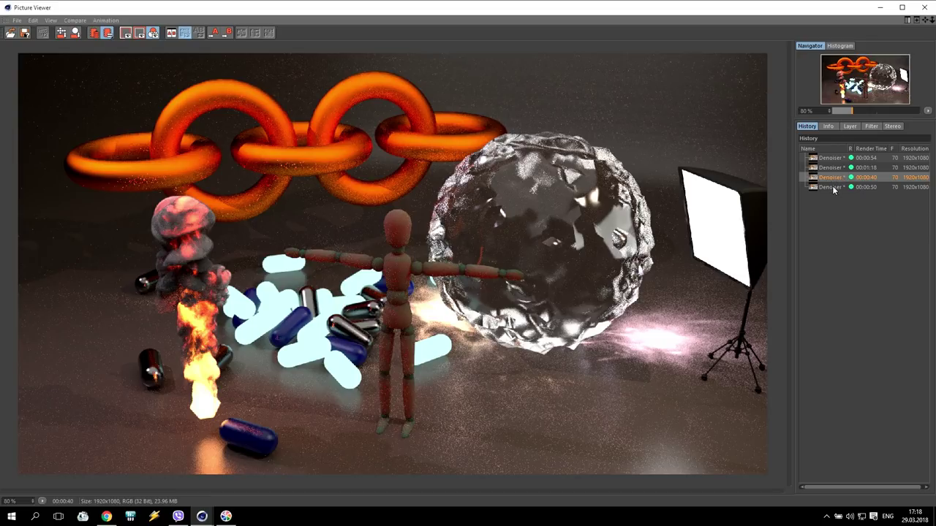
pyautogui.click(832, 188)
pyautogui.click(831, 178)
pyautogui.click(831, 185)
pyautogui.click(831, 178)
pyautogui.click(832, 187)
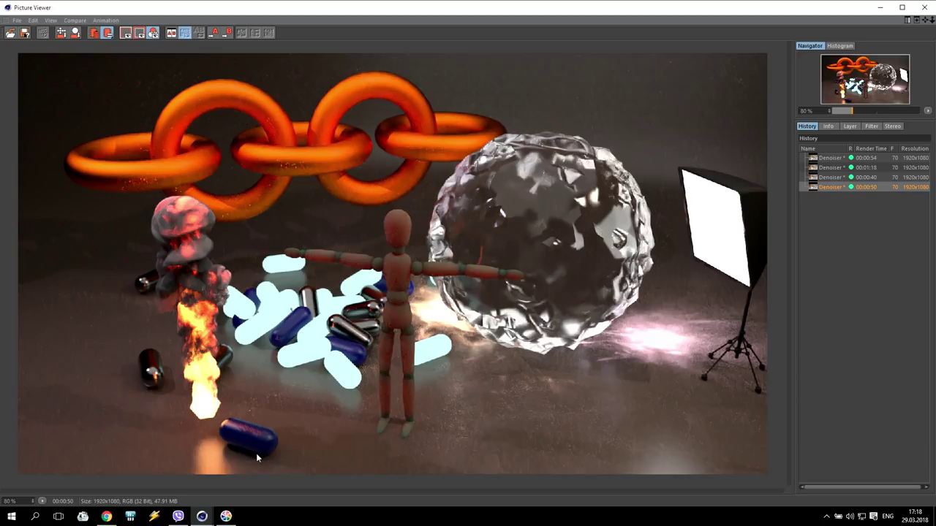
# - Recheck the OptiX render against the undenoised one and compare it with the Altus Single Pass render
pyautogui.click(833, 178)
pyautogui.click(833, 187)
pyautogui.click(833, 178)
pyautogui.click(833, 187)
pyautogui.click(831, 166)
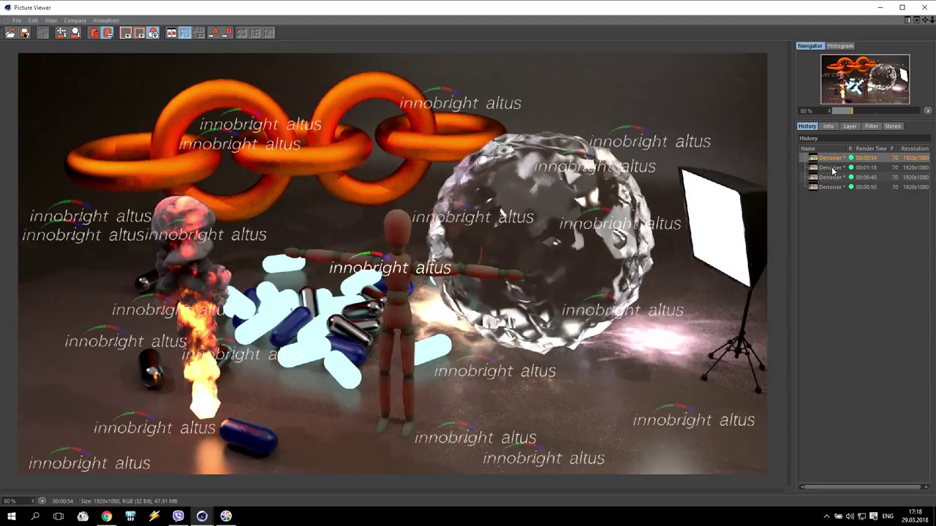
pyautogui.click(834, 187)
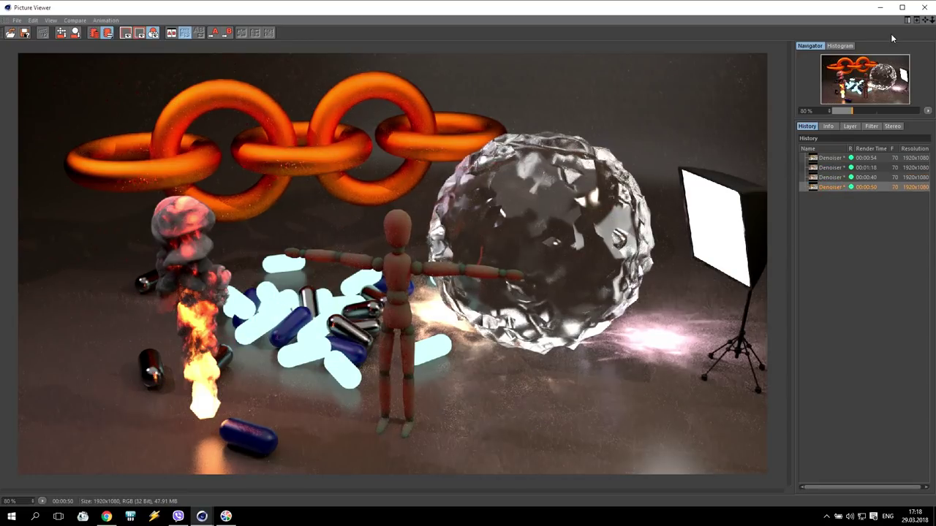
# - Close the Picture Viewer, open the Redshift RenderView and start an interactive IPR render with OptiX denoising
pyautogui.click(927, 7)
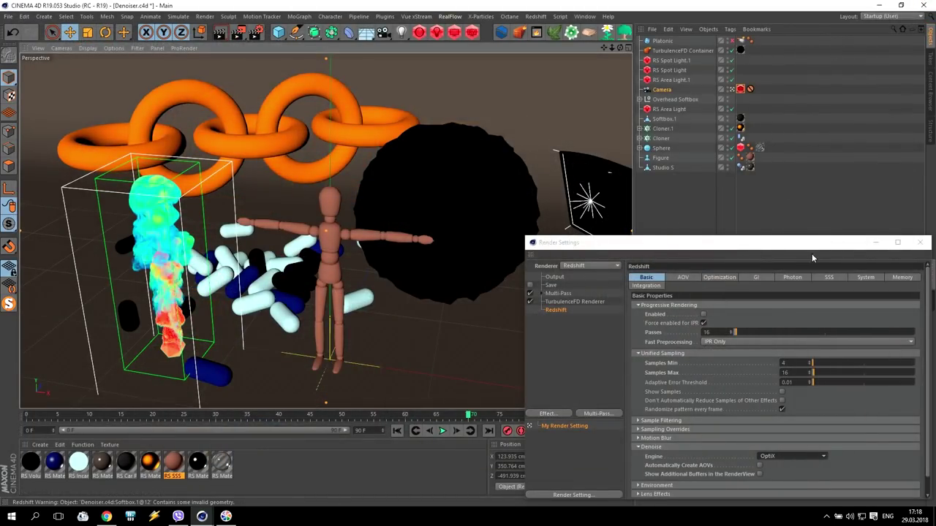
pyautogui.click(471, 32)
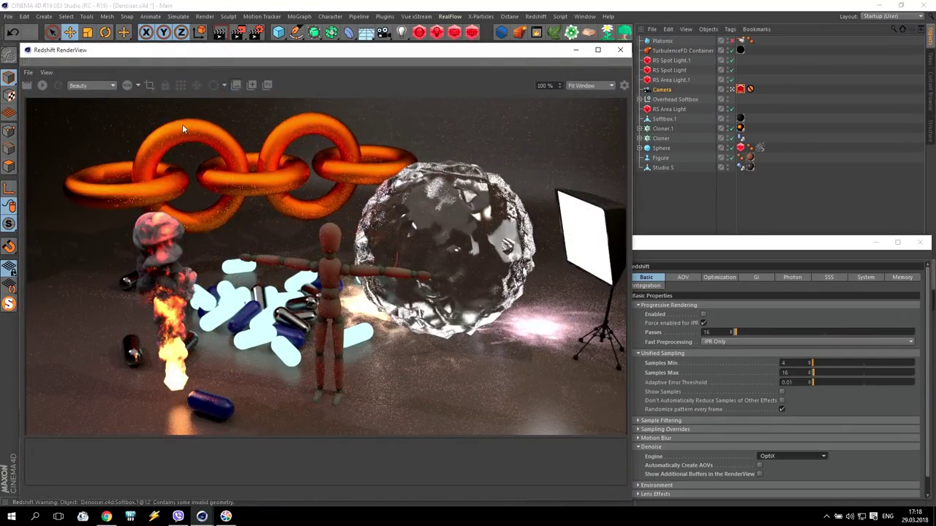
pyautogui.click(41, 84)
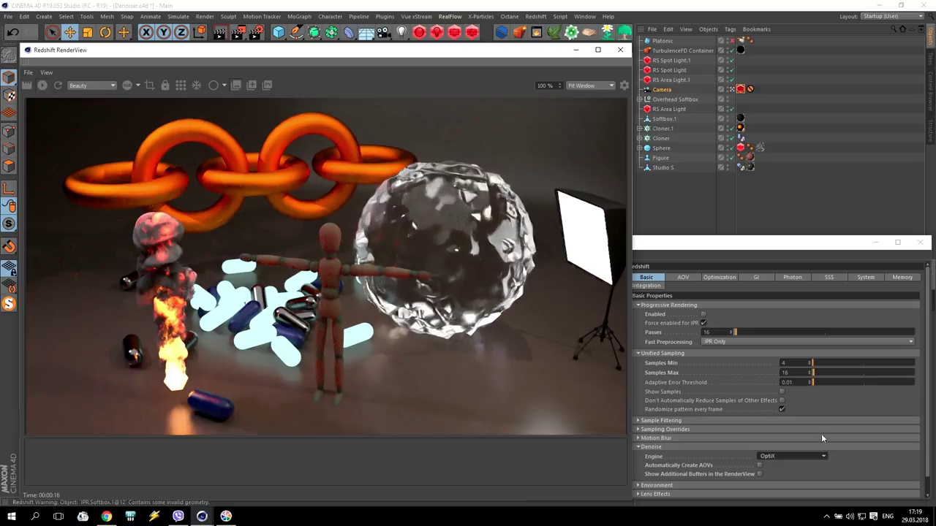
# - Try Altus Single Pass, Altus Dual Pass and OptiX in turn as the denoise engine for the running IPR render
pyautogui.click(819, 457)
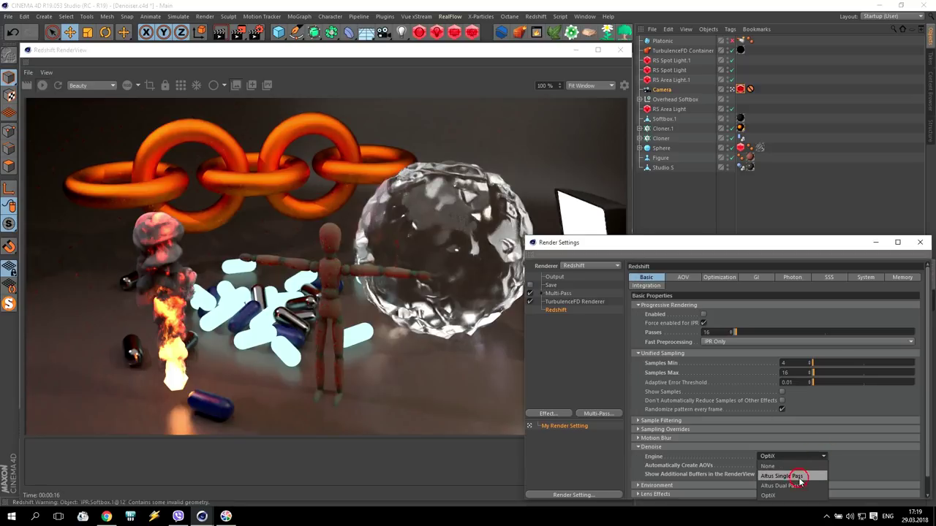
pyautogui.click(798, 478)
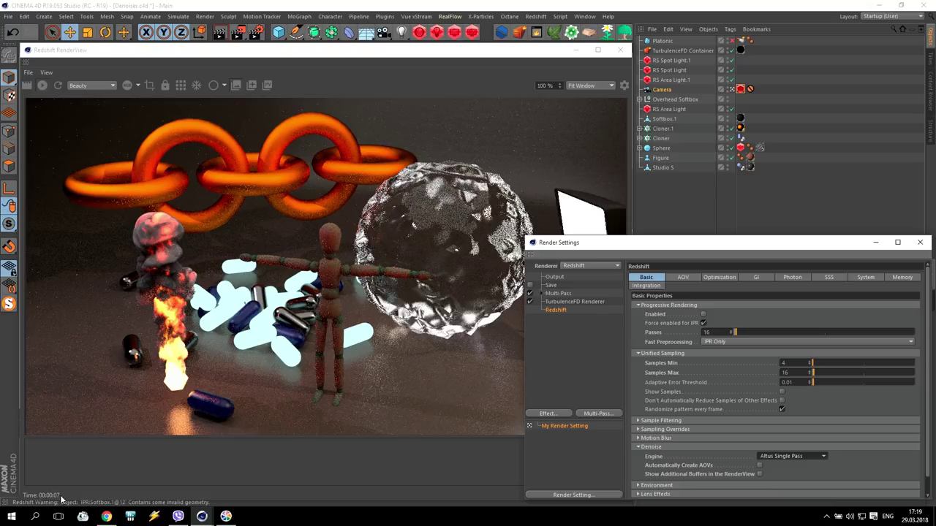
pyautogui.click(456, 51)
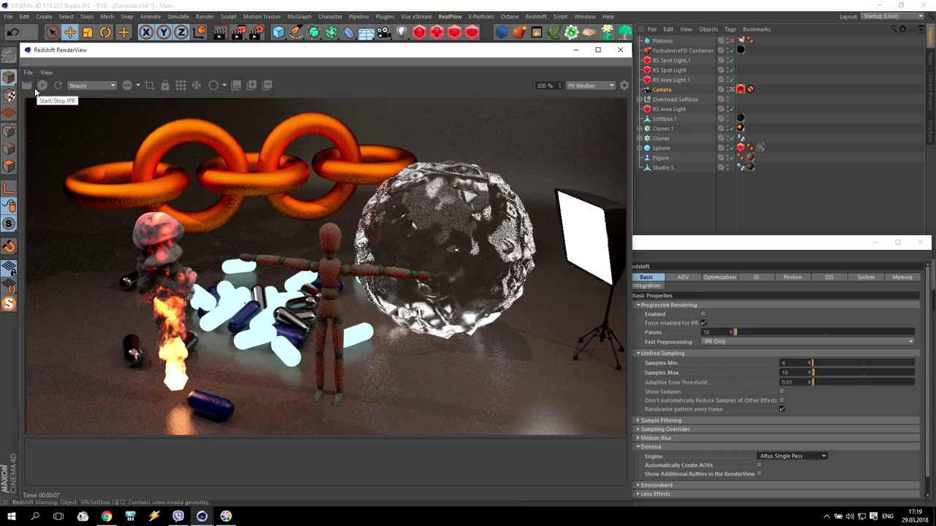
pyautogui.click(793, 457)
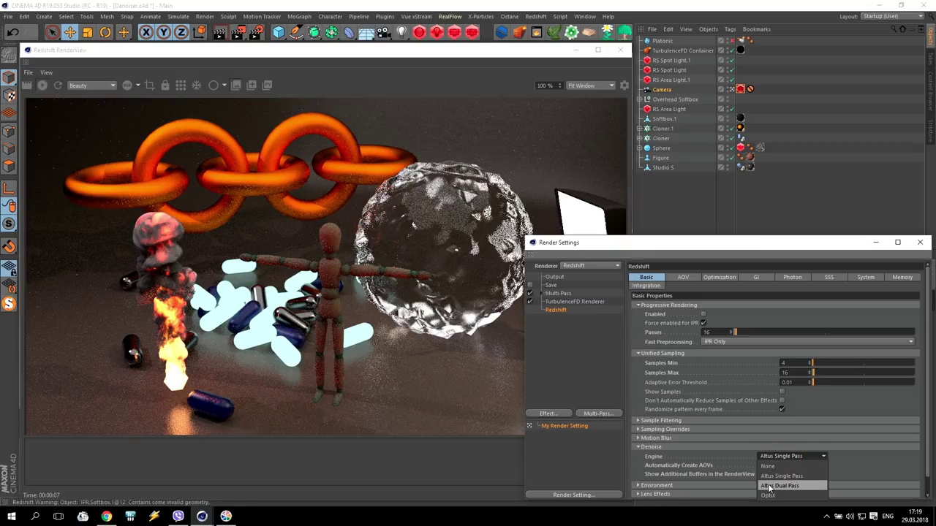
pyautogui.click(784, 486)
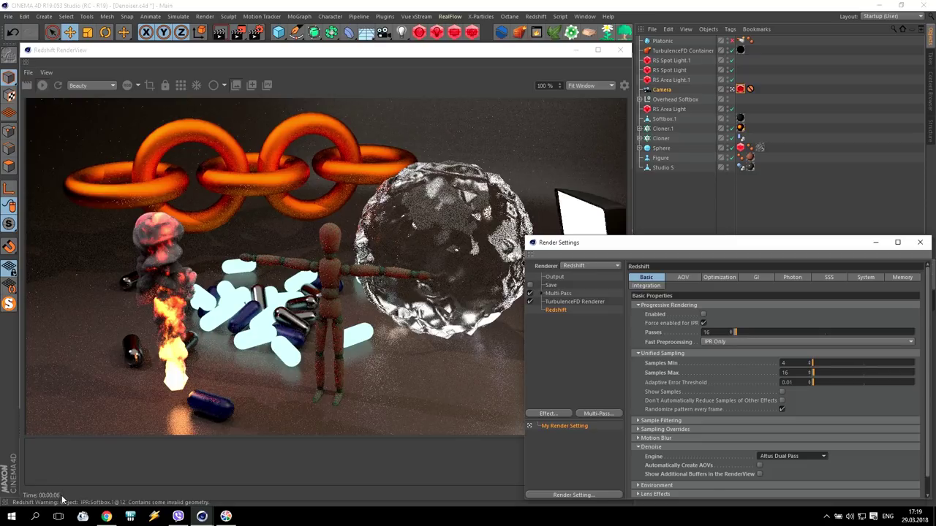
pyautogui.click(510, 49)
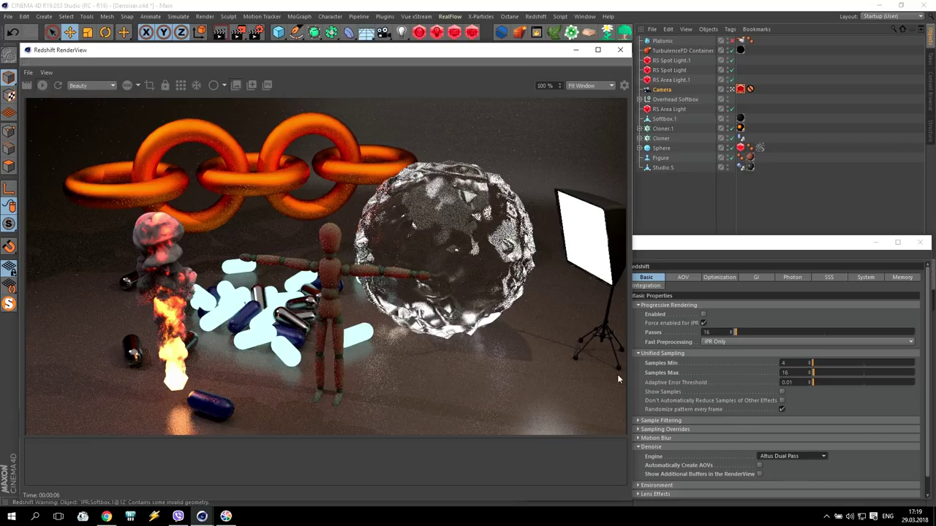
pyautogui.click(793, 456)
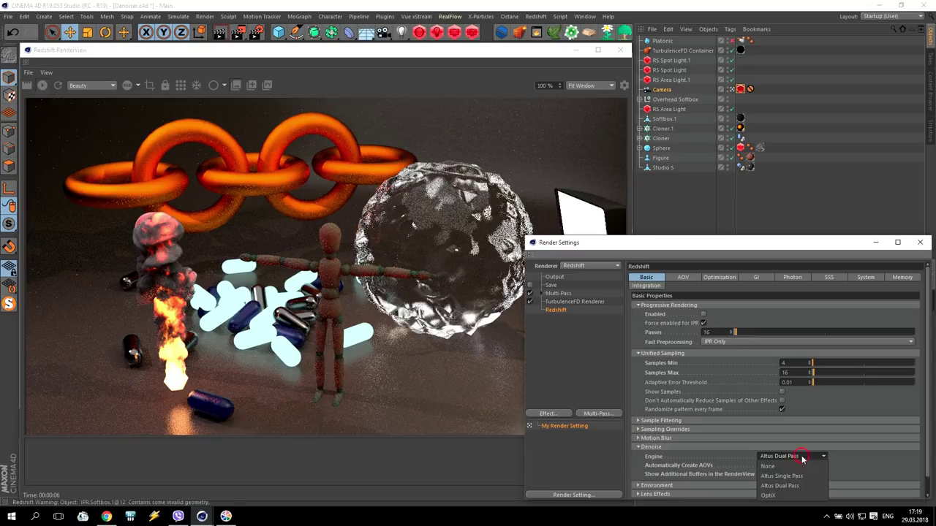
pyautogui.click(777, 496)
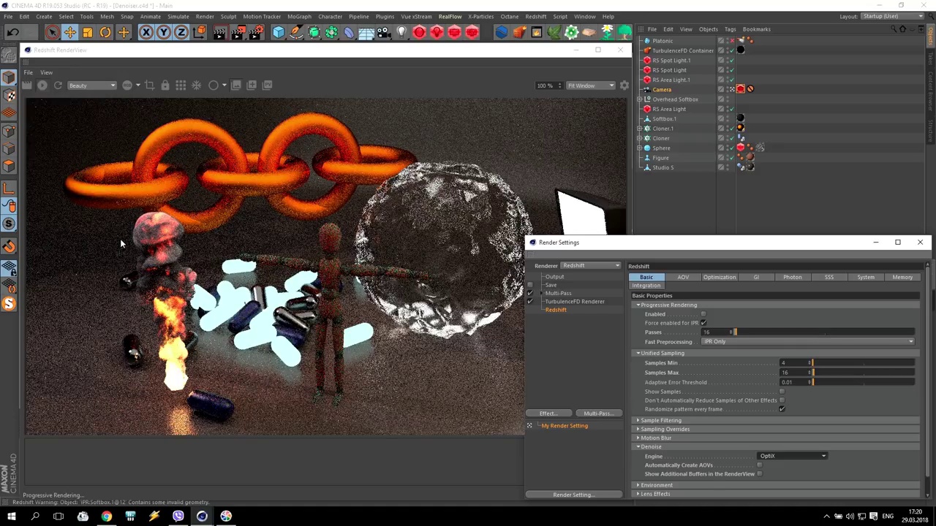
# - Set the denoise engine to None and take a snapshot of the finished undenoised IPR render
pyautogui.click(788, 456)
pyautogui.click(766, 467)
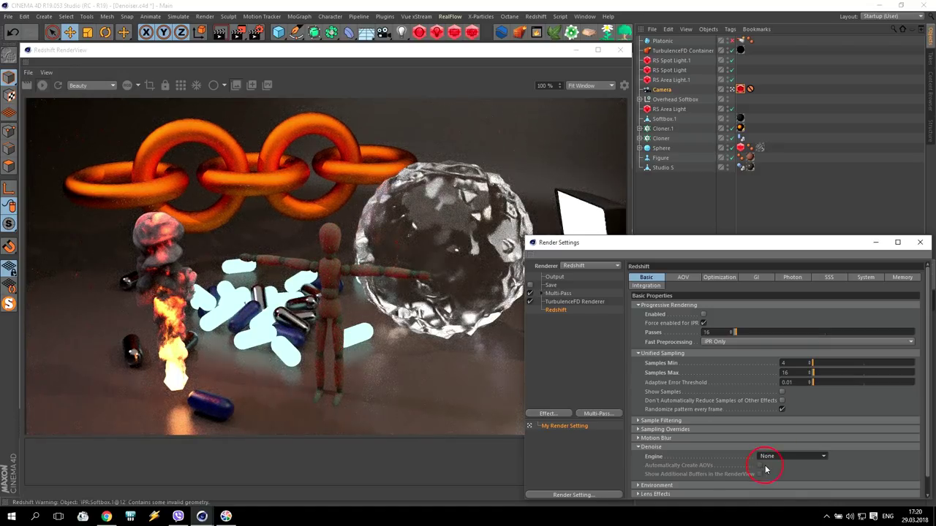
pyautogui.click(337, 62)
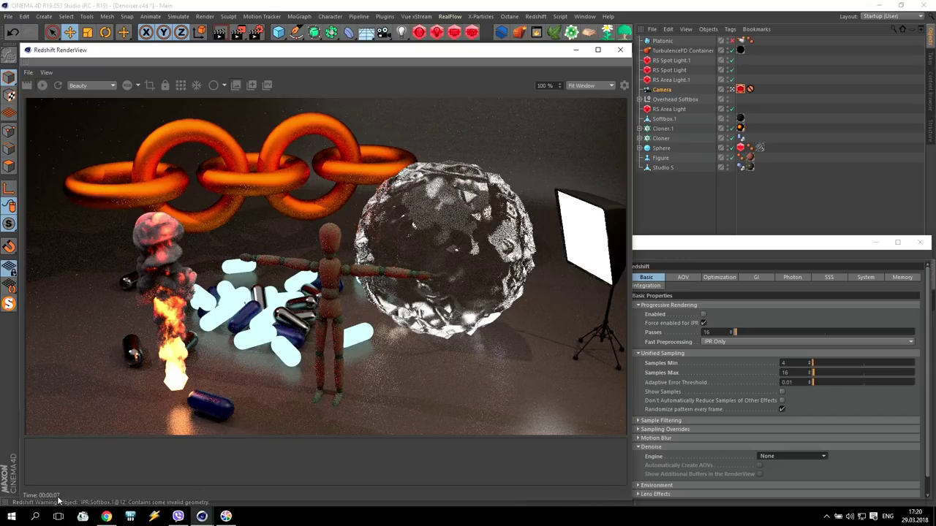
pyautogui.click(251, 86)
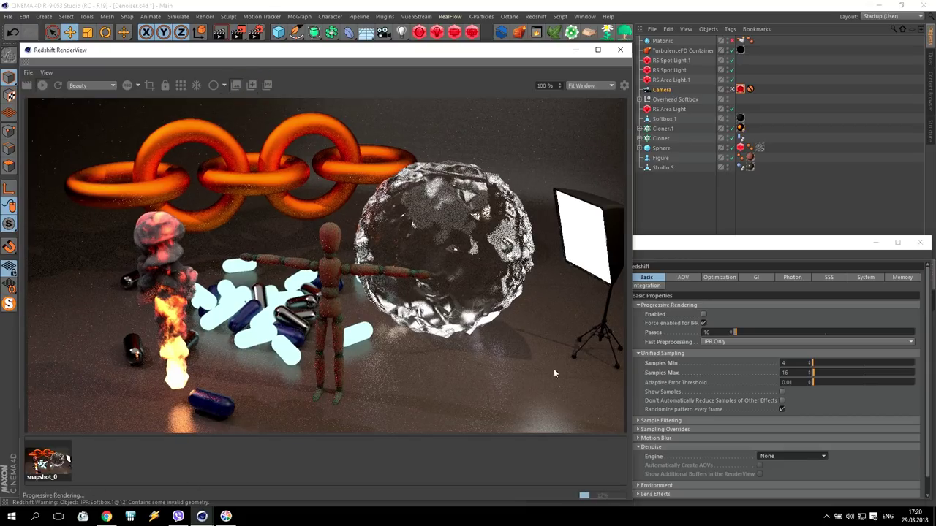
# - Switch the denoise engine to Altus Single Pass and take a snapshot of the resulting IPR render
pyautogui.click(813, 456)
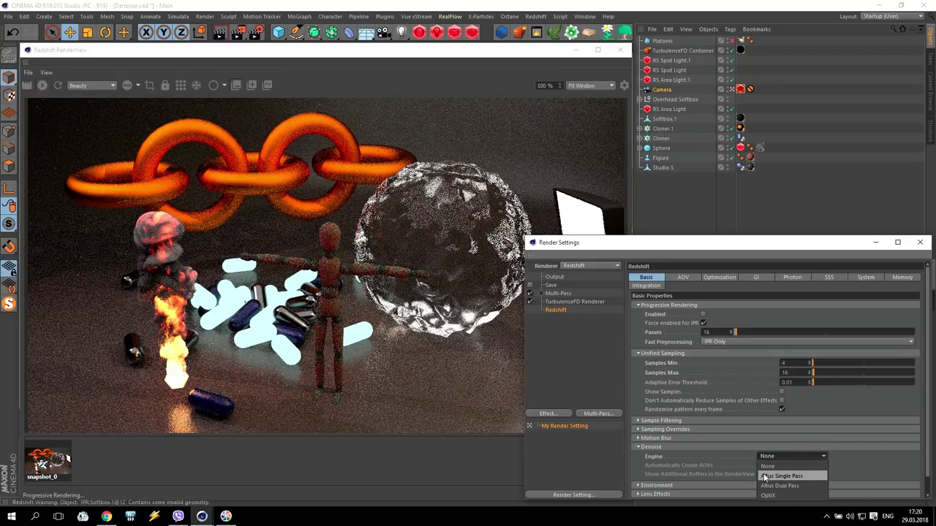
pyautogui.click(793, 476)
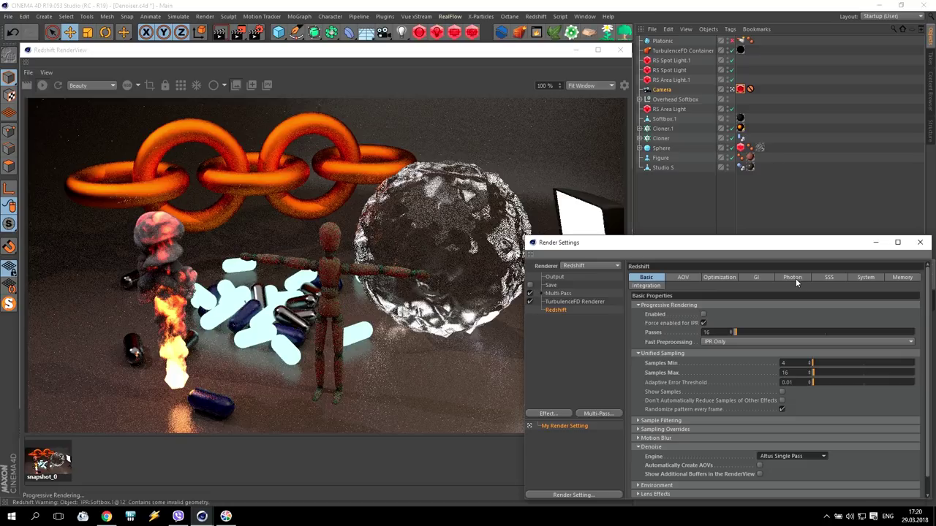
pyautogui.click(469, 55)
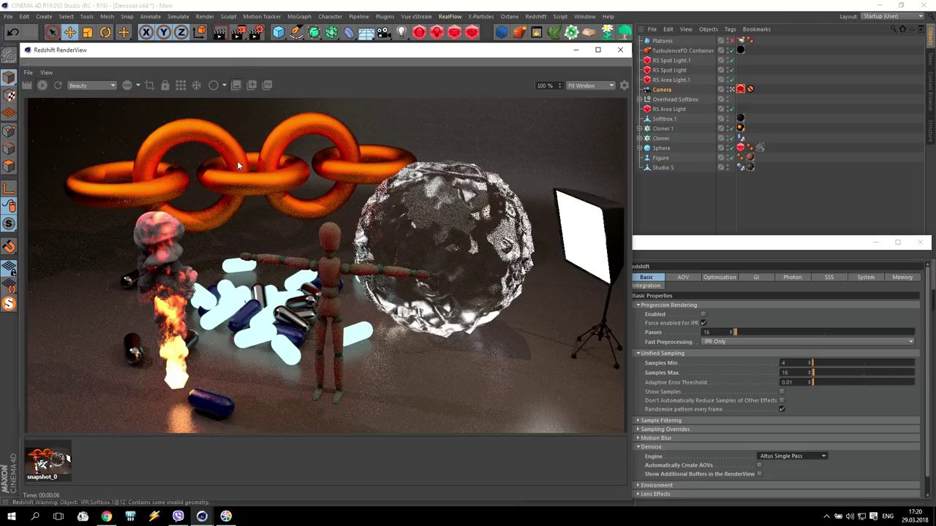
pyautogui.click(248, 87)
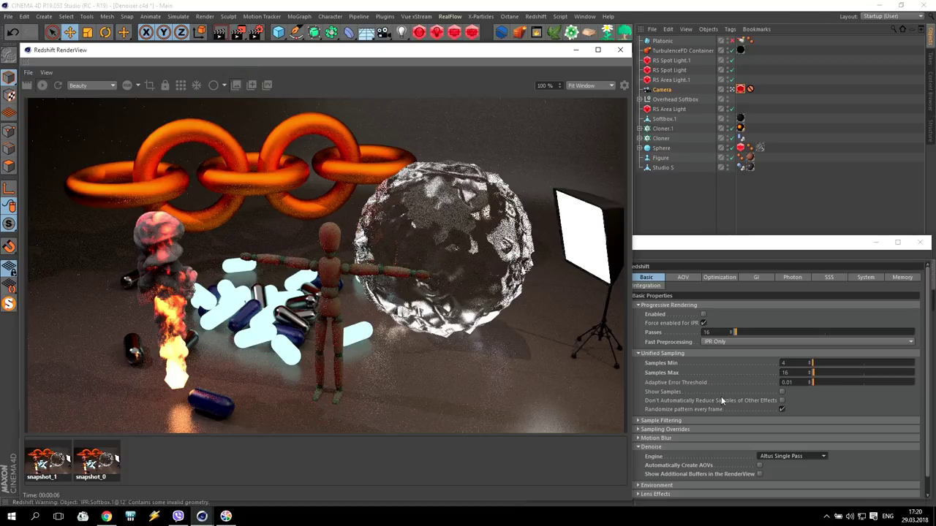
# - Change the denoise engine to Altus Dual Pass and store its IPR render as another snapshot
pyautogui.click(793, 458)
pyautogui.click(799, 470)
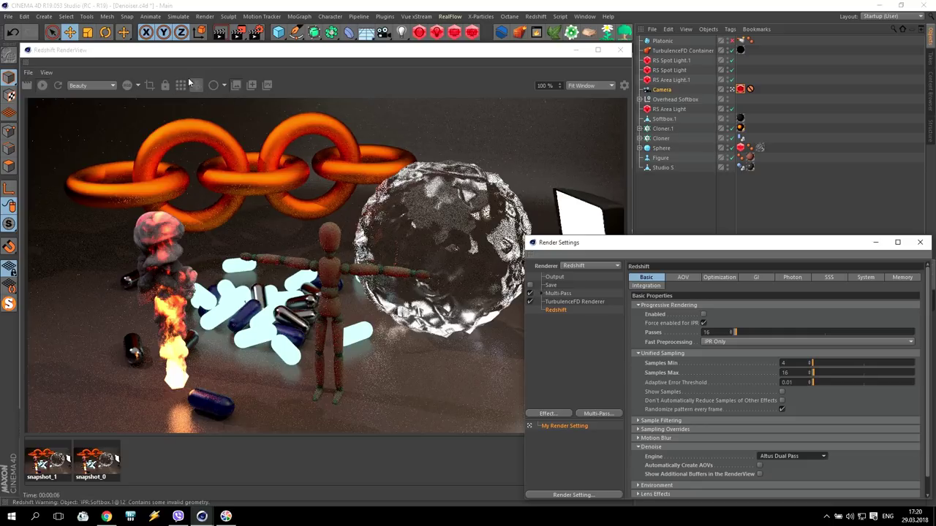
pyautogui.click(283, 58)
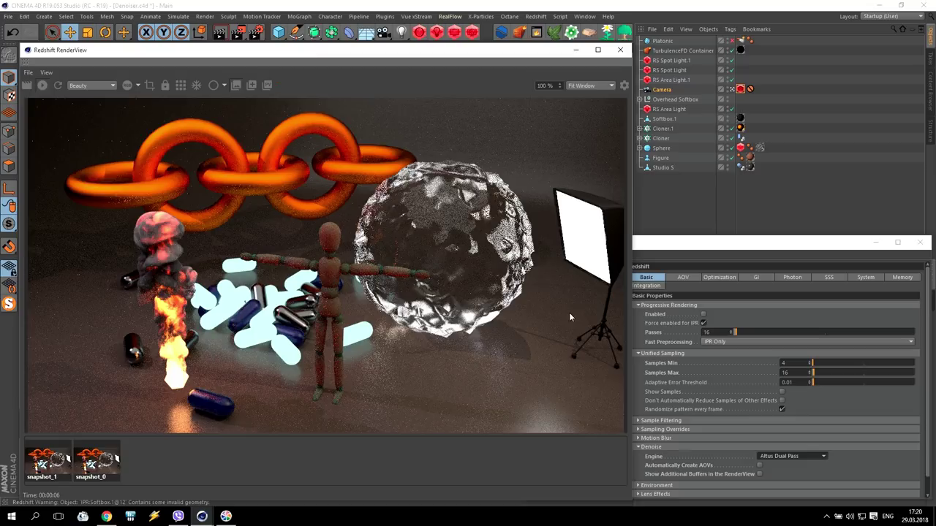
pyautogui.click(250, 86)
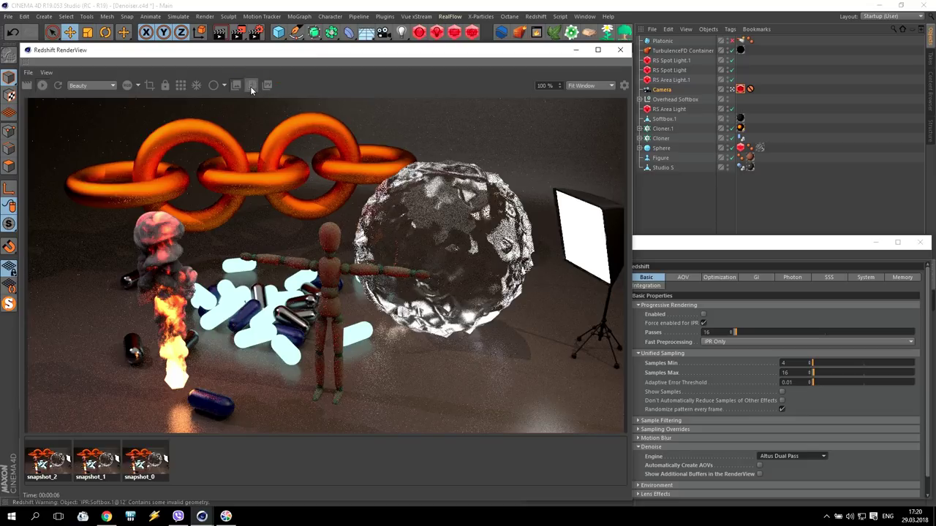
# - Select OptiX as the denoise engine and capture a snapshot once the IPR render finishes
pyautogui.click(808, 456)
pyautogui.click(774, 494)
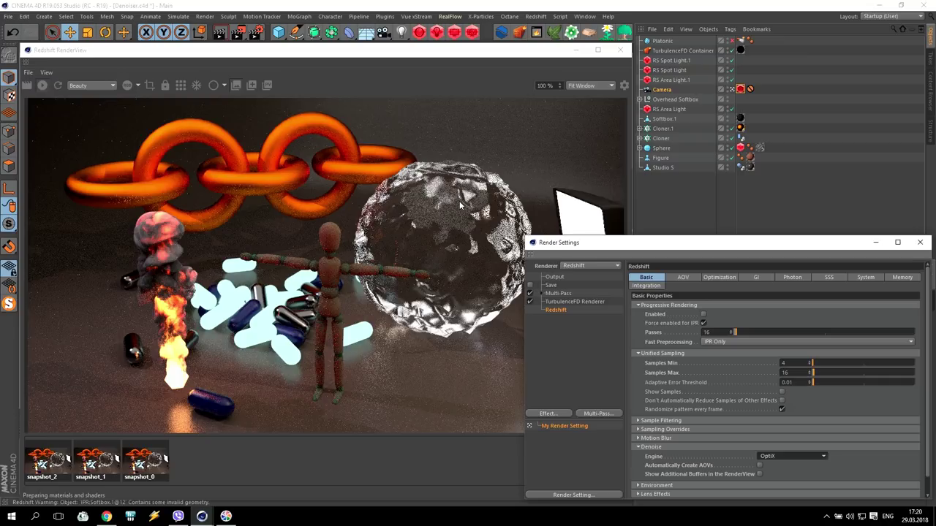
pyautogui.click(233, 50)
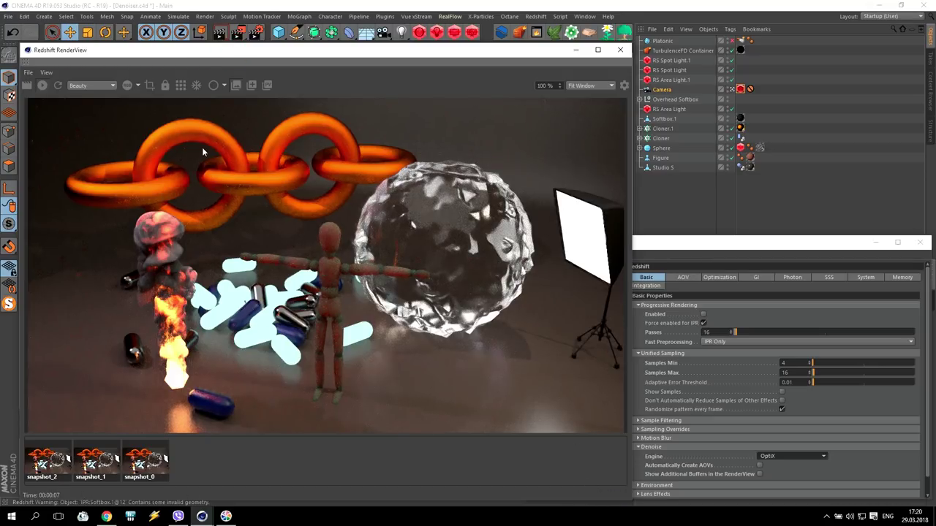
pyautogui.click(251, 85)
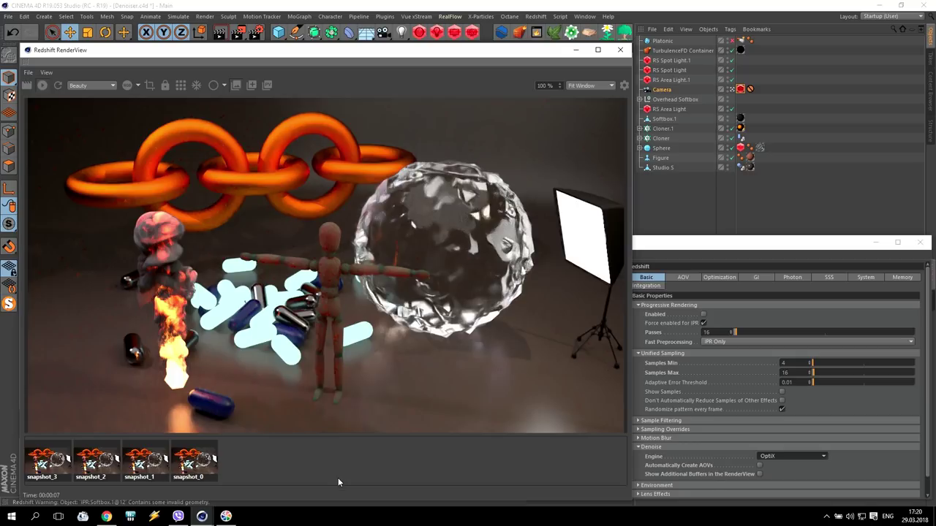
# - Alternate between the undenoised snapshot_0 and the Altus Single Pass snapshot_1 to compare their noise
pyautogui.click(193, 462)
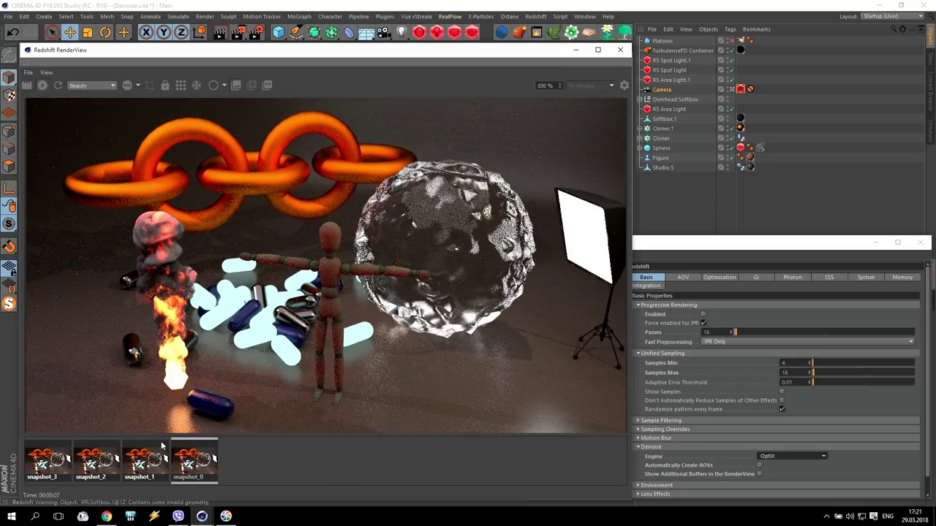
pyautogui.click(144, 469)
pyautogui.click(182, 468)
pyautogui.click(158, 467)
pyautogui.click(202, 464)
pyautogui.click(157, 465)
pyautogui.click(201, 467)
pyautogui.click(158, 467)
pyautogui.click(188, 476)
# - Compare the Altus Single Pass snapshot_1 with the Altus Dual Pass snapshot_2
pyautogui.click(159, 472)
pyautogui.click(98, 469)
pyautogui.click(143, 471)
pyautogui.click(109, 467)
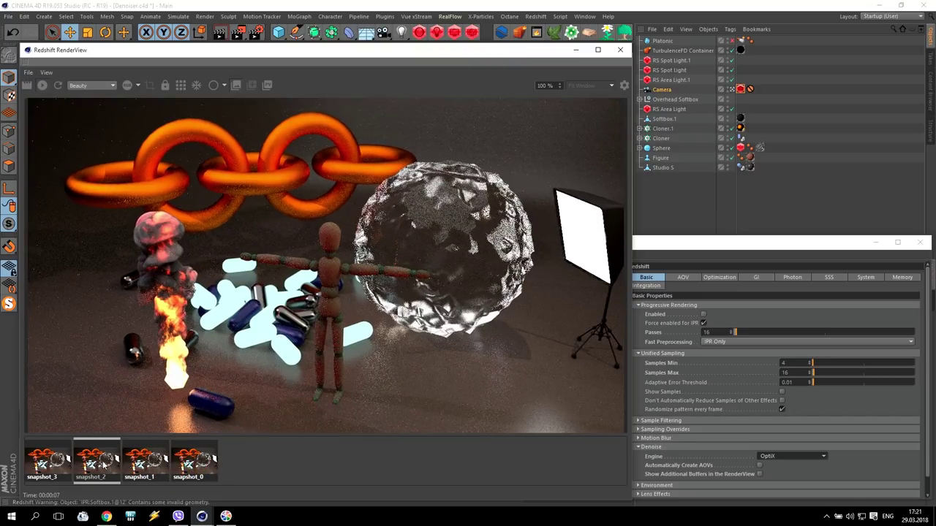
# - Show the OptiX snapshot_3, step back through the other three snapshots and return to the OptiX one
pyautogui.click(53, 464)
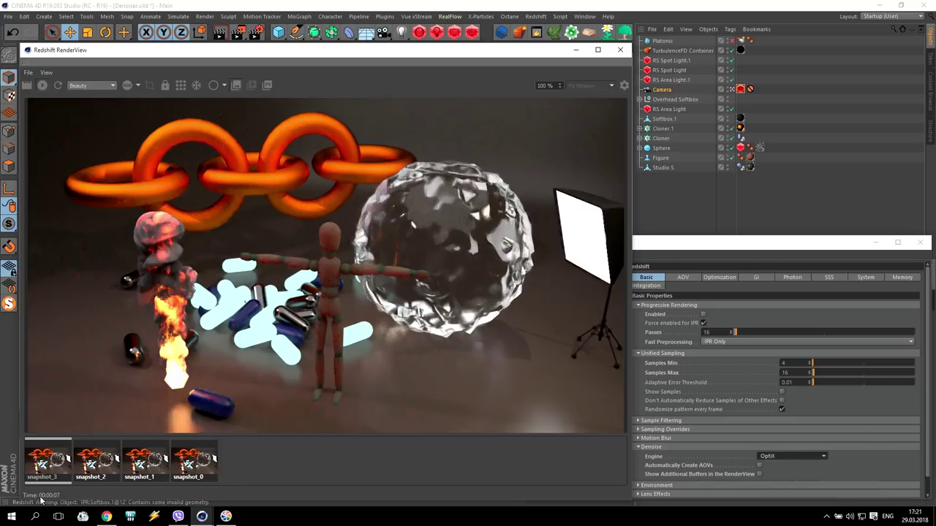
pyautogui.click(105, 462)
pyautogui.click(132, 468)
pyautogui.click(192, 470)
pyautogui.click(46, 467)
# - Close the RenderView and render to the Picture Viewer with progressive rendering enabled and the denoise engine set to None
pyautogui.click(181, 85)
pyautogui.click(621, 51)
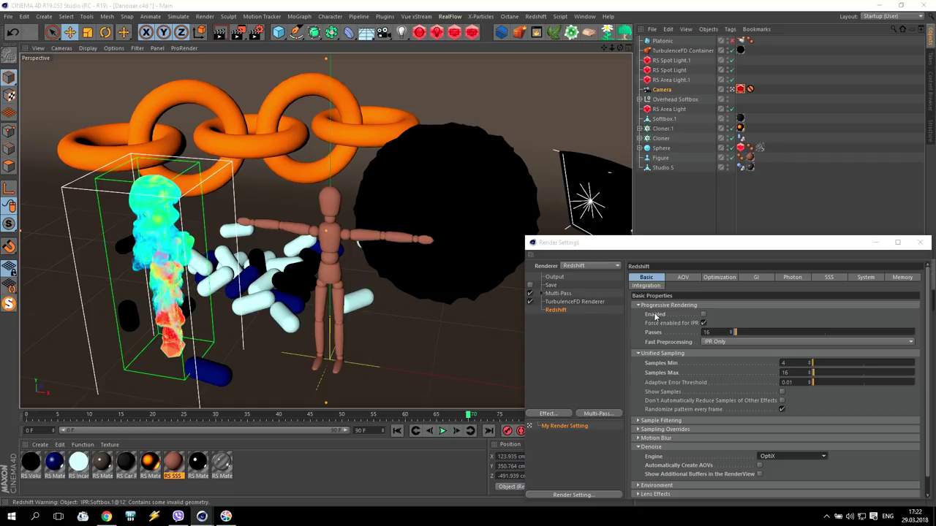
pyautogui.click(703, 315)
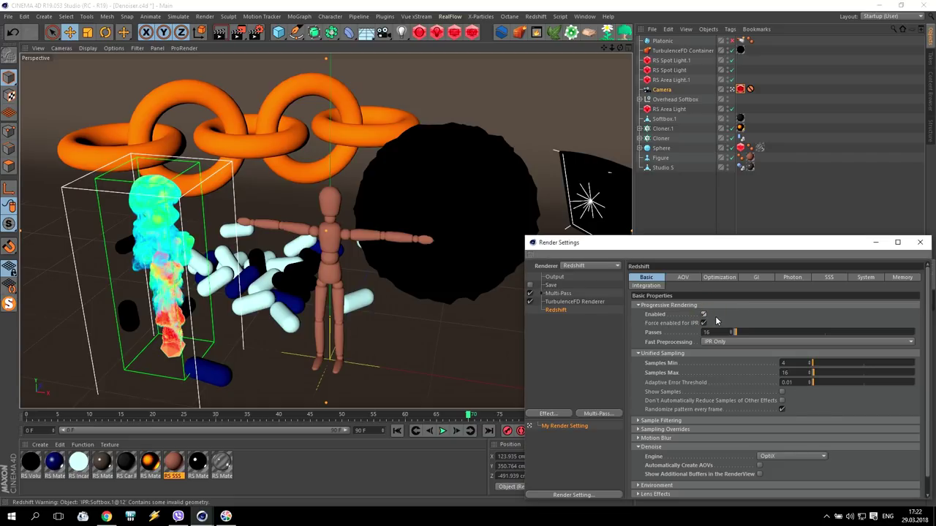
pyautogui.click(811, 457)
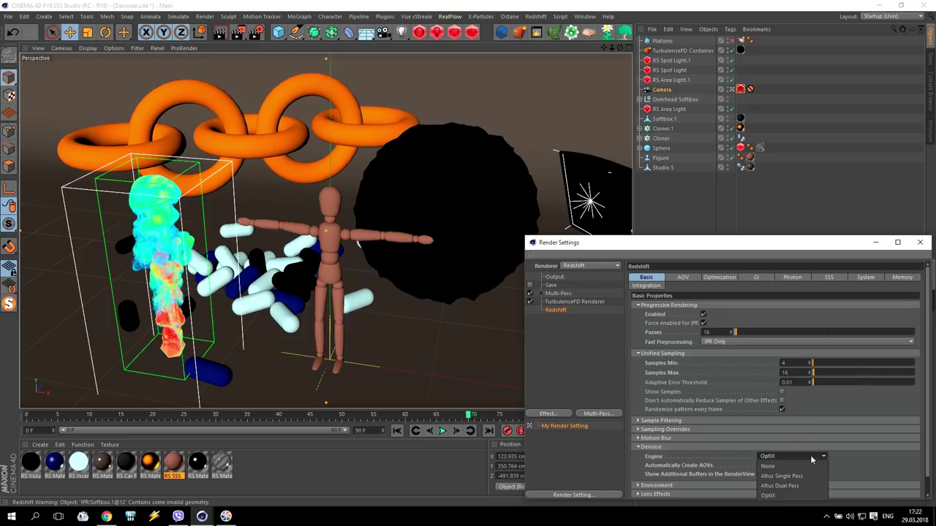
pyautogui.click(773, 467)
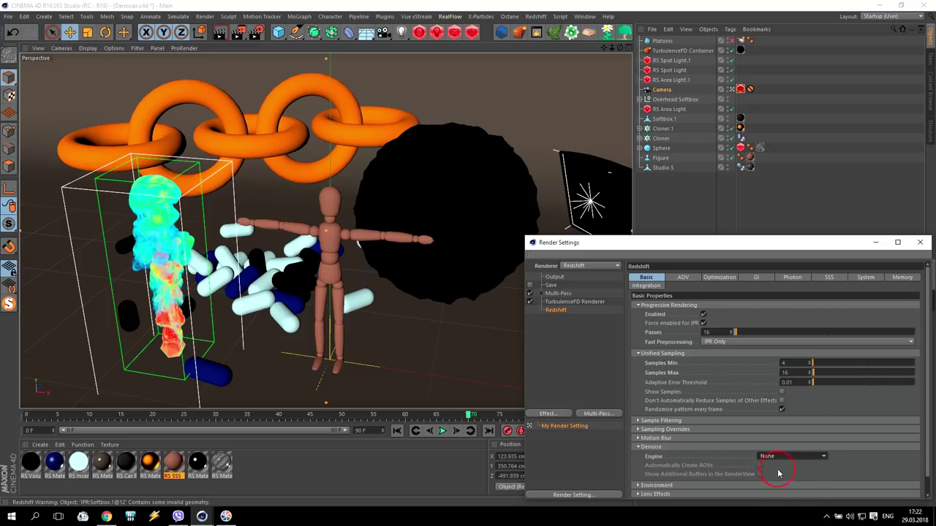
pyautogui.click(238, 32)
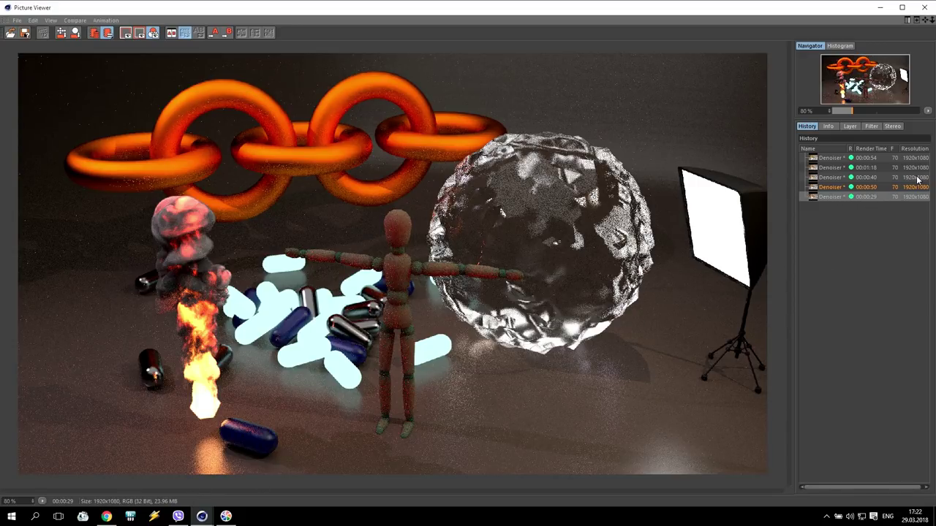
# - Move the earlier undenoised render directly above the new progressive render in the history and alternate between the two
pyautogui.click(833, 179)
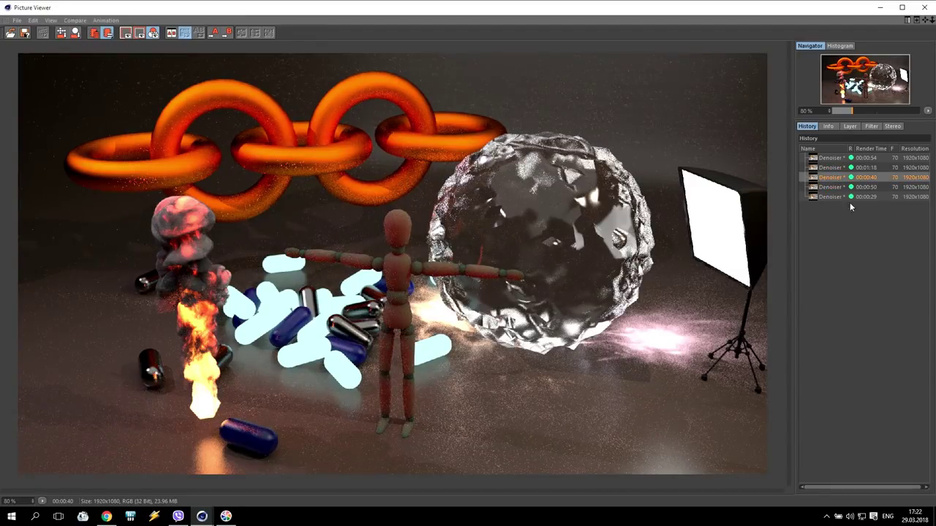
pyautogui.moveTo(833, 179); pyautogui.dragTo(843, 193)
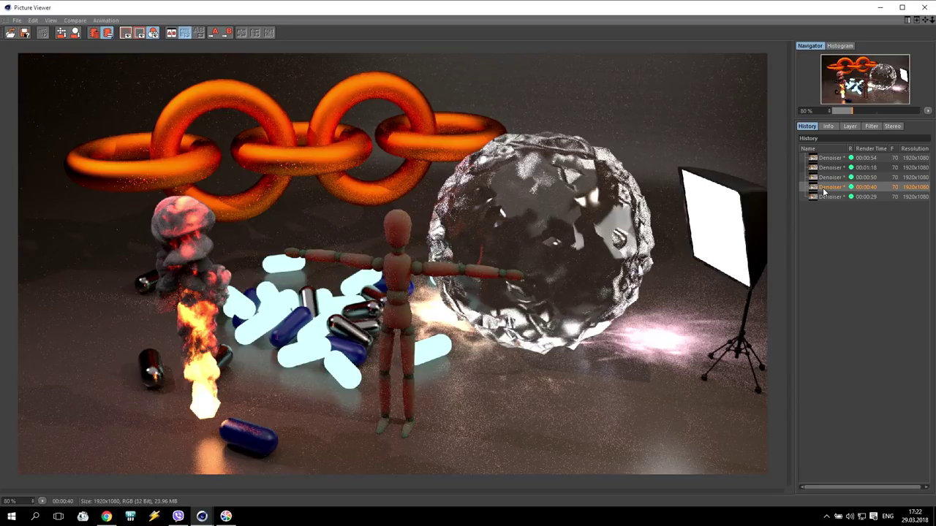
pyautogui.click(836, 198)
pyautogui.click(834, 187)
pyautogui.click(833, 197)
pyautogui.click(832, 188)
pyautogui.click(832, 197)
pyautogui.click(830, 187)
pyautogui.click(831, 198)
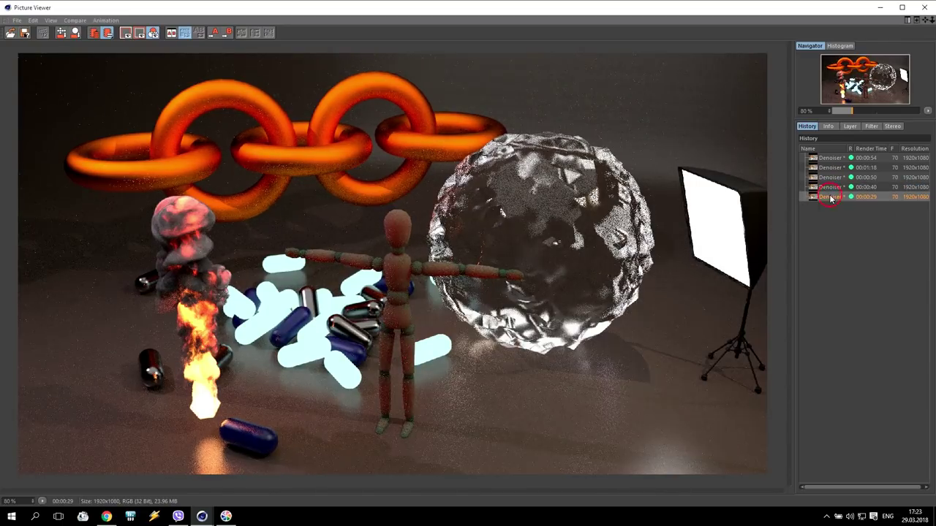
# - Recheck the earlier undenoised render against the progressive one, then close the Picture Viewer
pyautogui.click(831, 188)
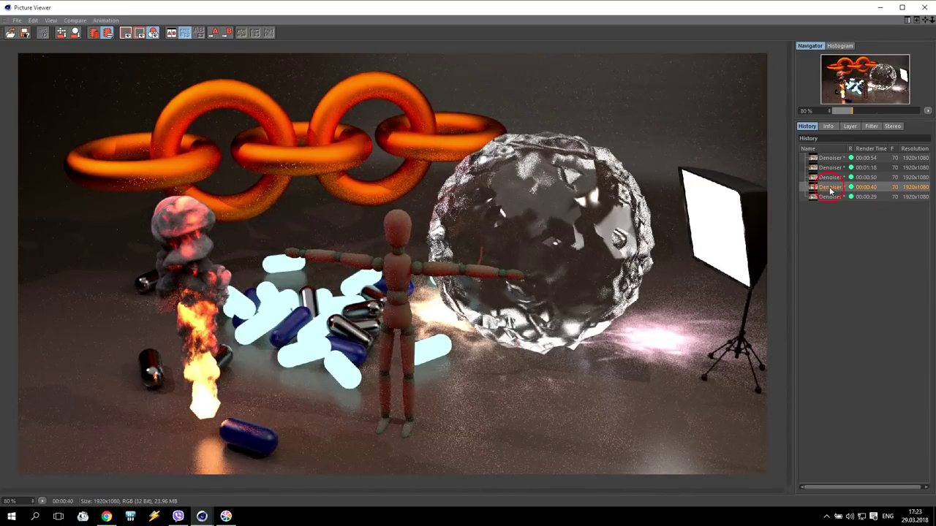
pyautogui.click(835, 197)
pyautogui.click(832, 189)
pyautogui.click(832, 196)
pyautogui.click(832, 188)
pyautogui.click(831, 199)
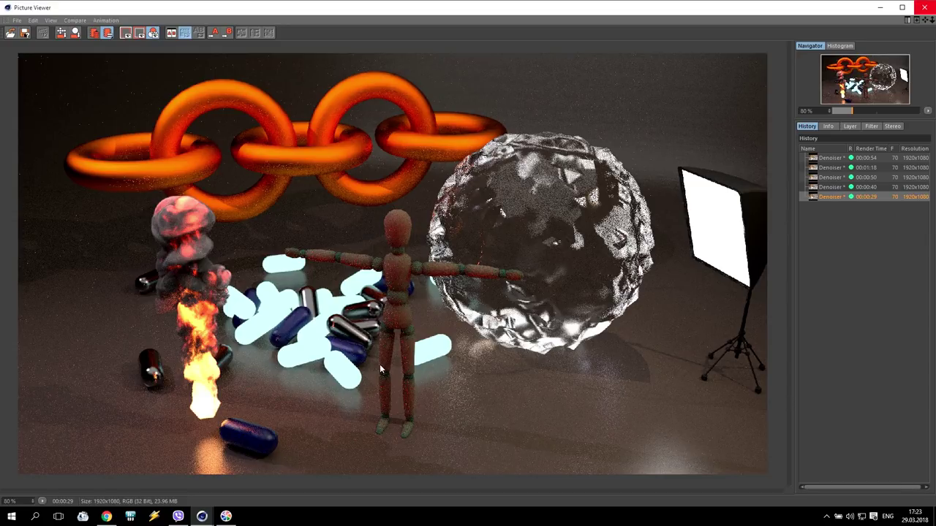
pyautogui.click(925, 9)
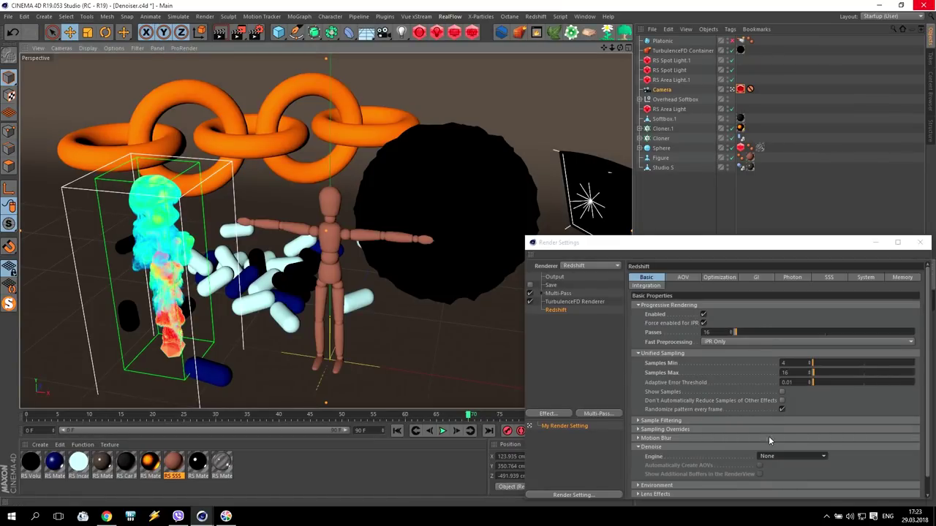
# - Set the denoise engine to Altus Single Pass, render progressively to the Picture Viewer and close the viewer after checking the new render
pyautogui.click(791, 458)
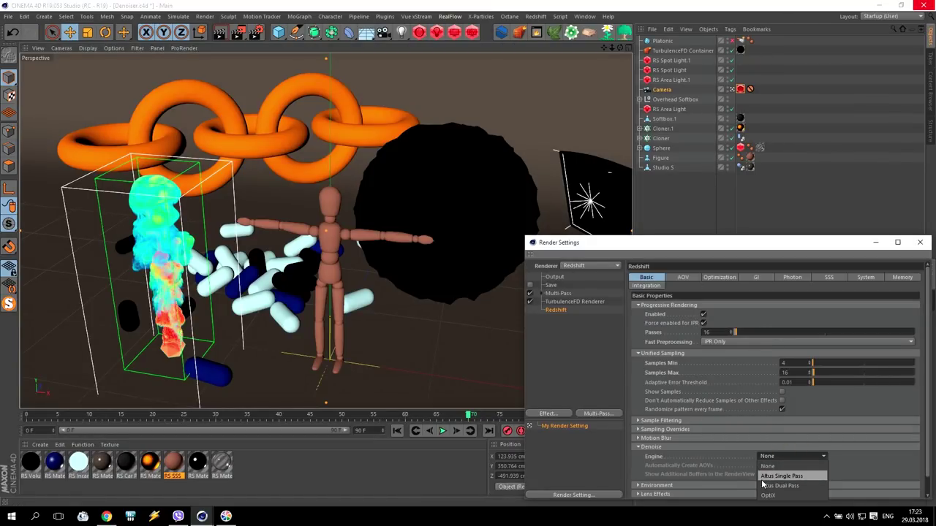
pyautogui.click(783, 476)
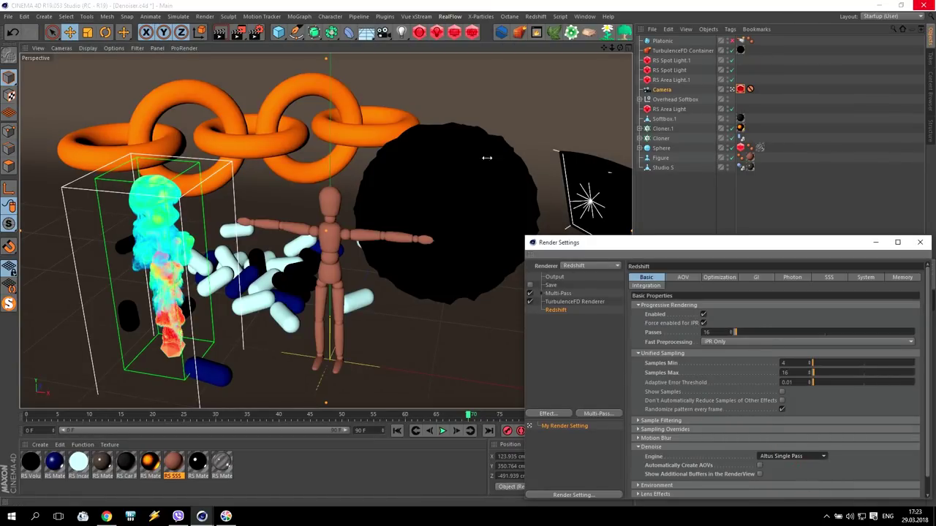
pyautogui.click(235, 32)
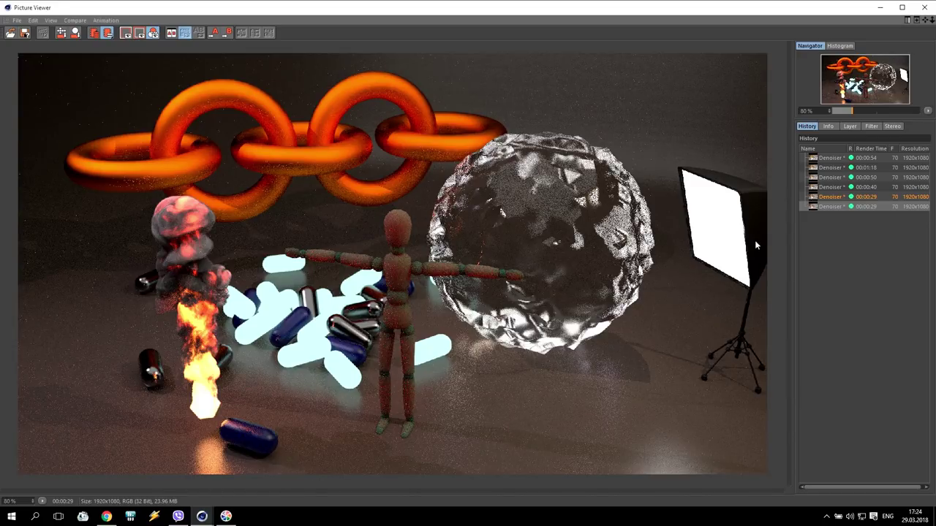
pyautogui.click(831, 198)
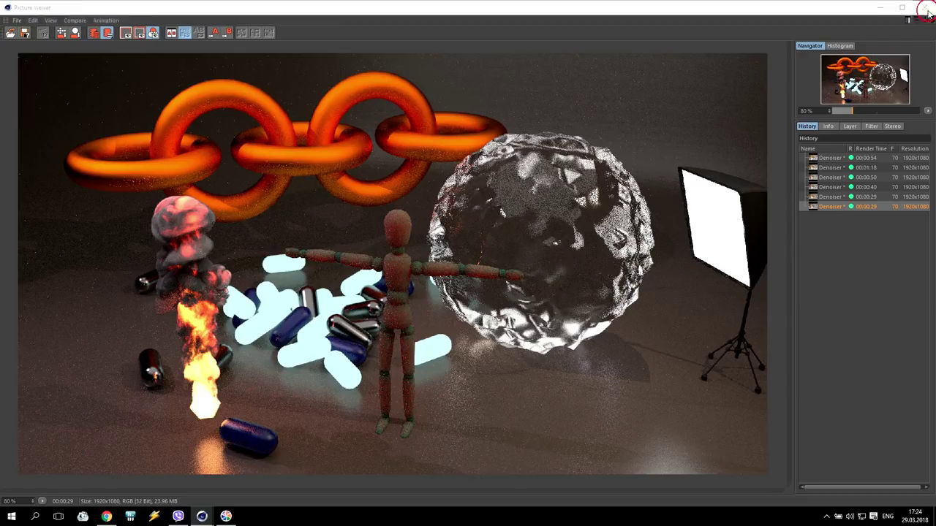
pyautogui.click(924, 7)
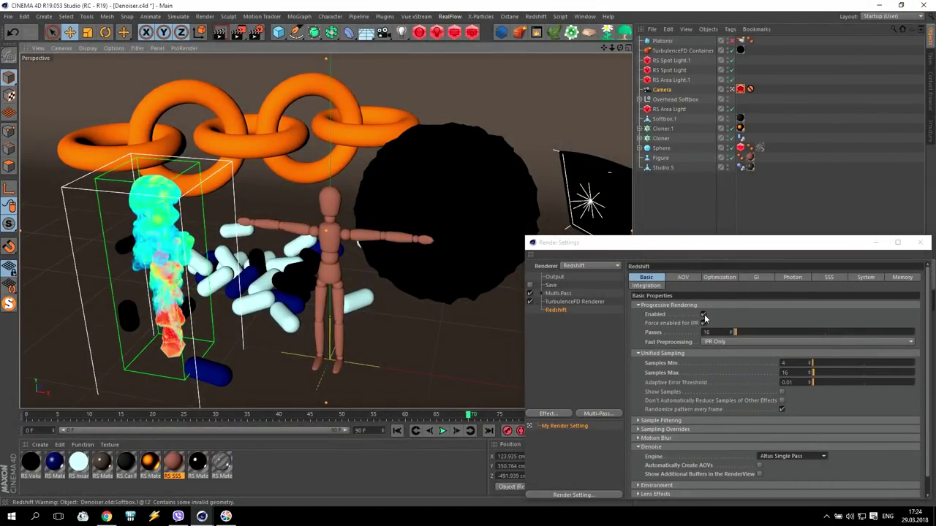
# - Set the denoise engine to OptiX and render to the Picture Viewer with progressive rendering enabled
pyautogui.click(790, 457)
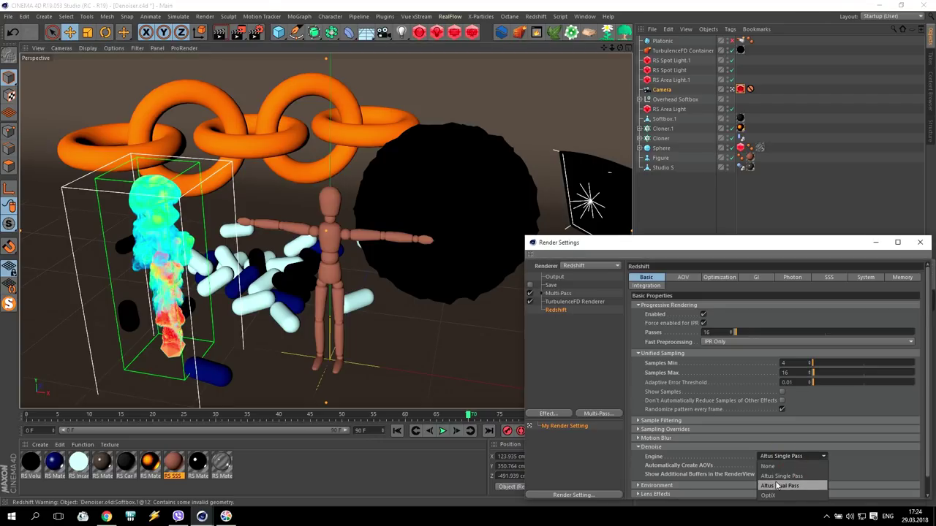
pyautogui.click(773, 497)
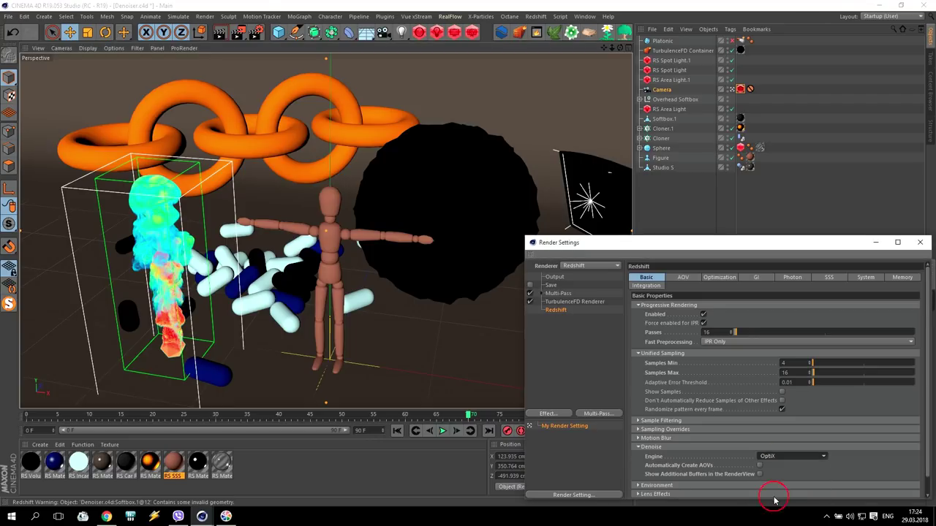
pyautogui.click(238, 33)
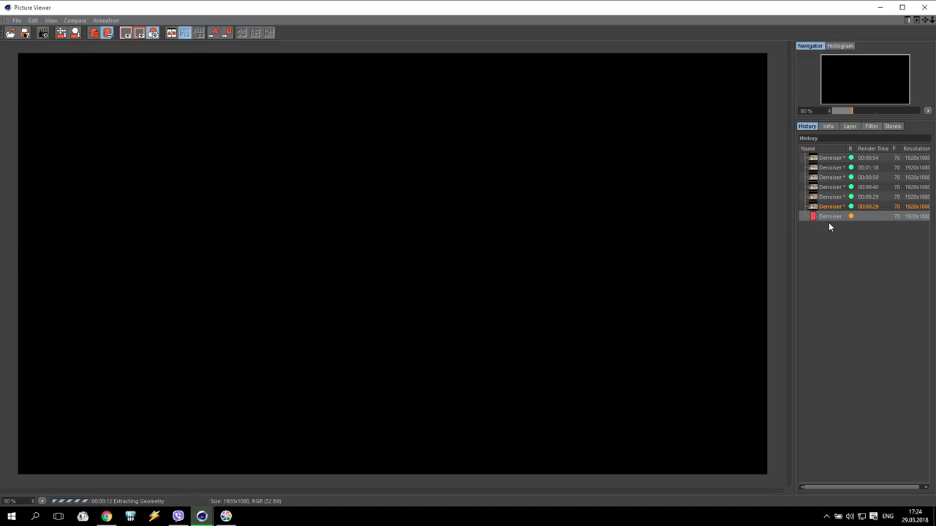
# - Review the earlier Altus Single Pass, Altus Dual Pass and OptiX renders and move the OptiX one directly above the render in progress
pyautogui.click(831, 158)
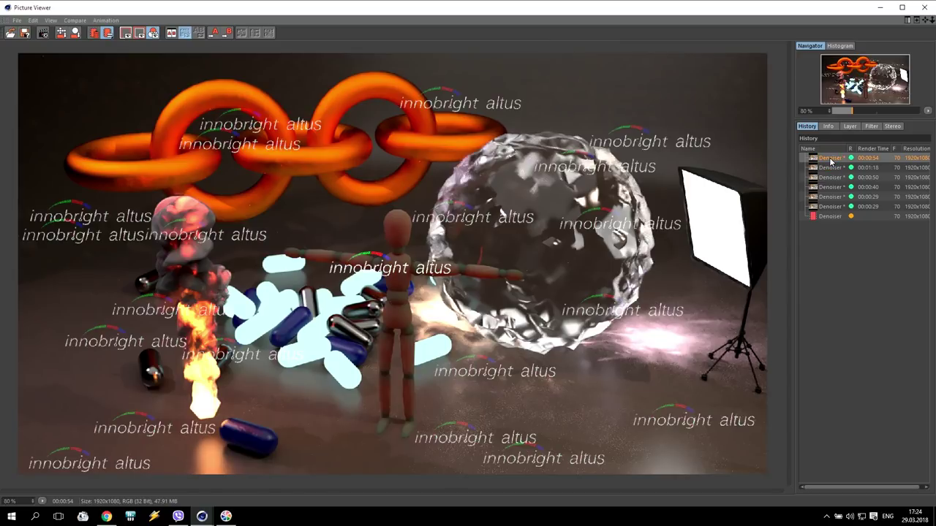
pyautogui.click(830, 168)
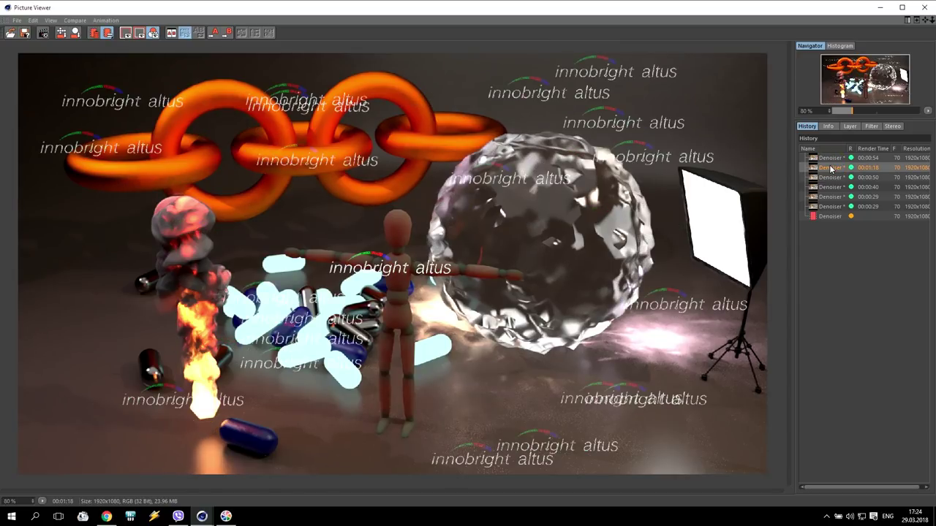
pyautogui.click(830, 169)
pyautogui.click(831, 177)
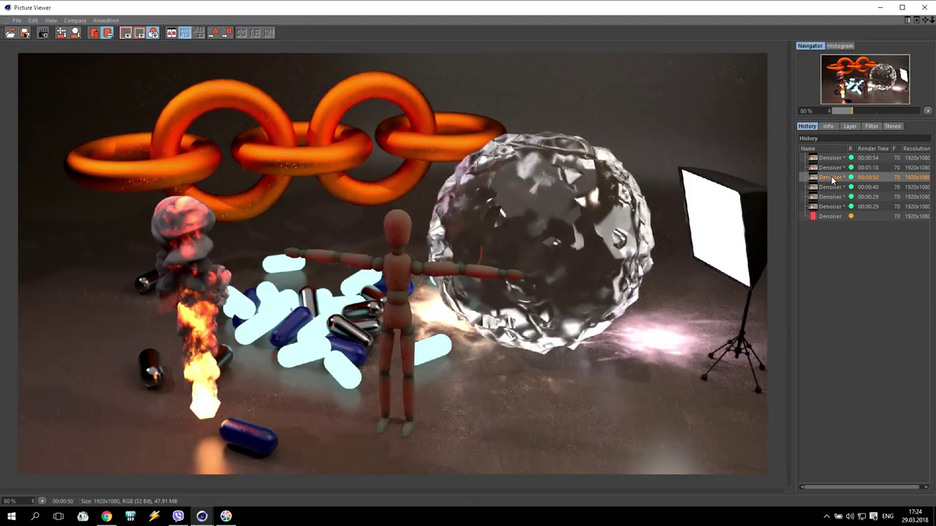
pyautogui.click(834, 223)
pyautogui.moveTo(833, 223); pyautogui.dragTo(836, 213)
# - Alternate between the undenoised progressive render and the earlier undenoised render in the history
pyautogui.click(834, 188)
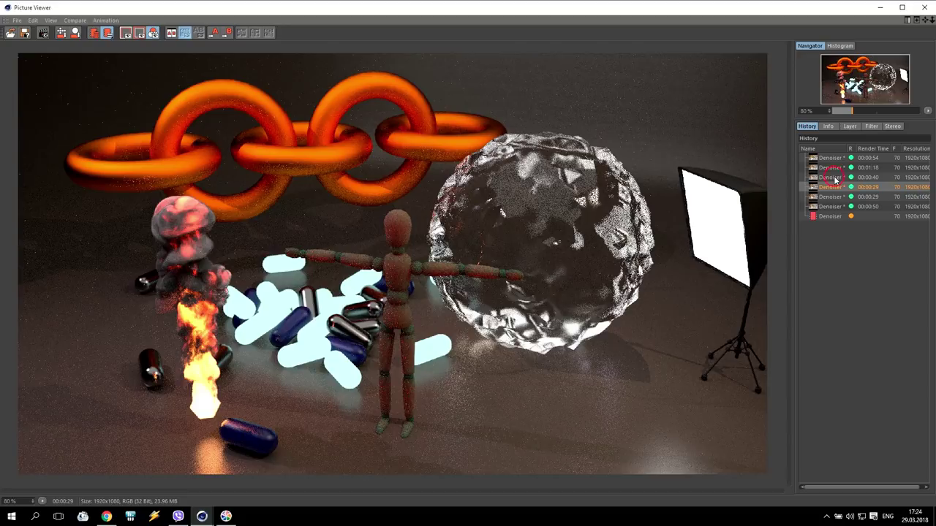
pyautogui.click(833, 178)
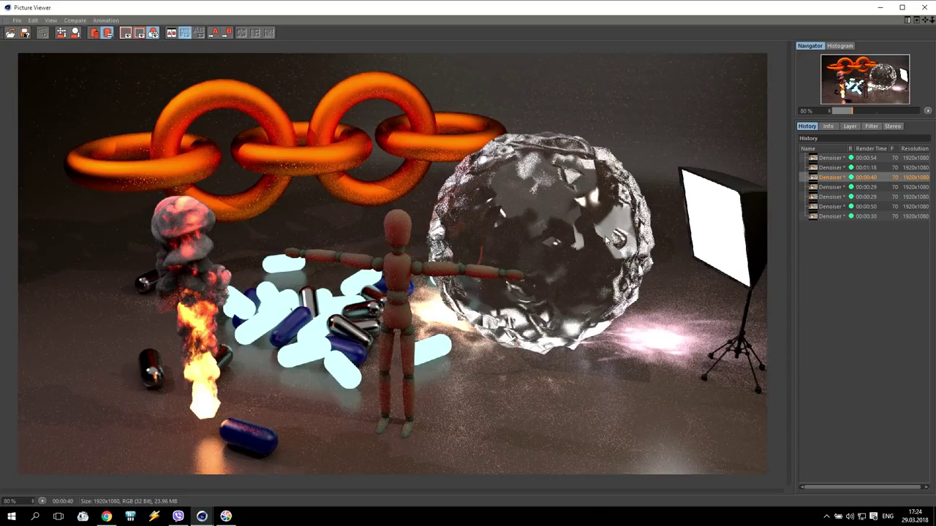
pyautogui.click(826, 187)
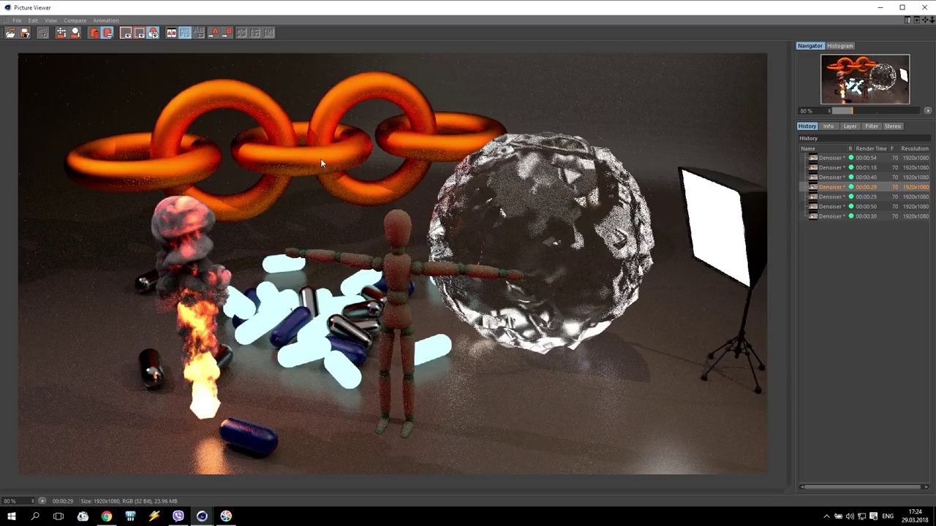
pyautogui.click(840, 177)
pyautogui.click(833, 187)
pyautogui.click(833, 178)
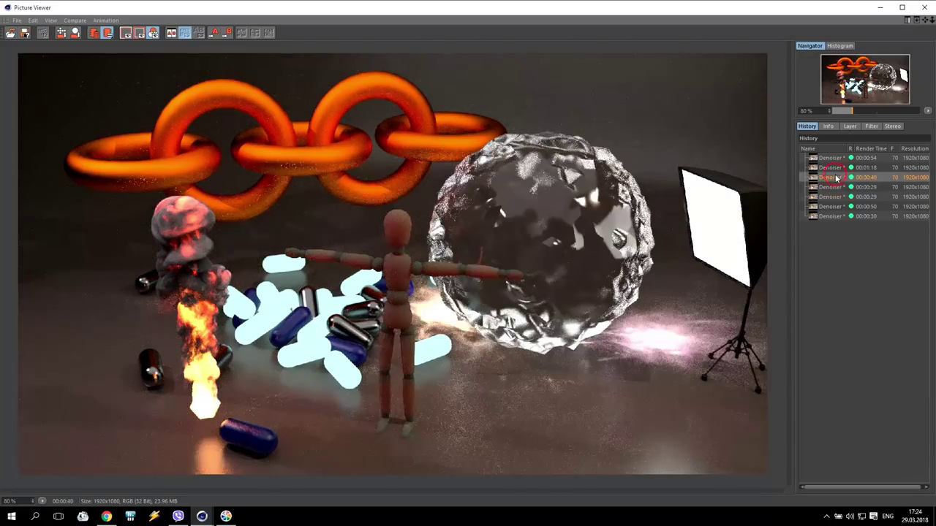
pyautogui.click(834, 187)
# - Show the progressive Altus Single Pass and OptiX renders, and move the earlier undenoised render directly above the OptiX one to compare them
pyautogui.click(834, 197)
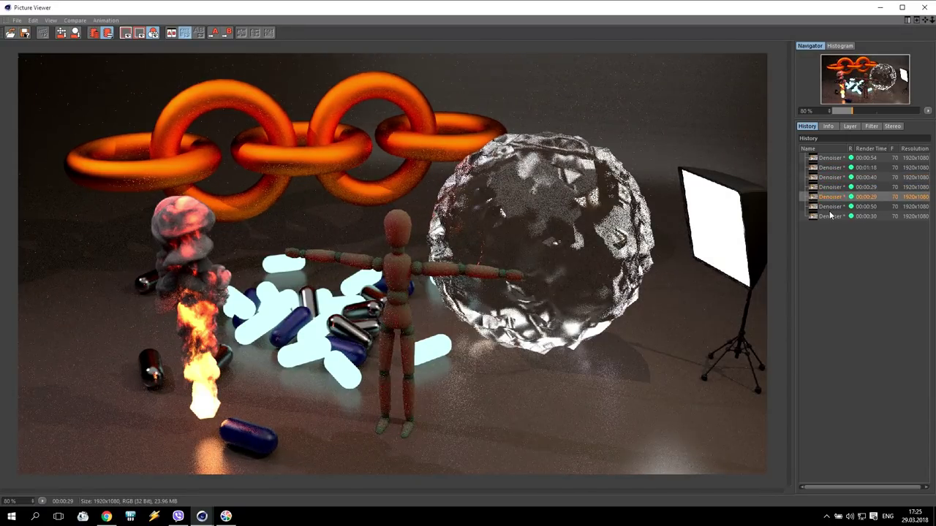
pyautogui.click(829, 217)
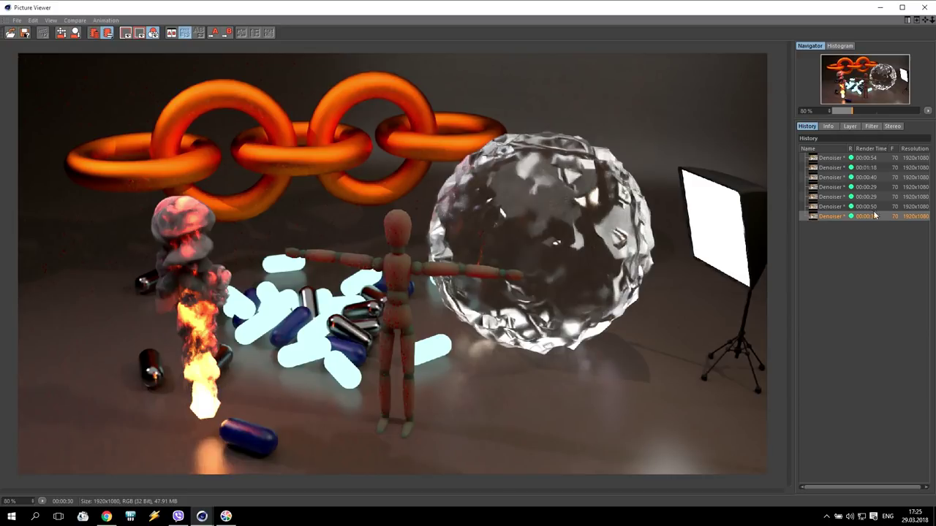
pyautogui.click(830, 177)
pyautogui.moveTo(831, 178); pyautogui.dragTo(839, 211)
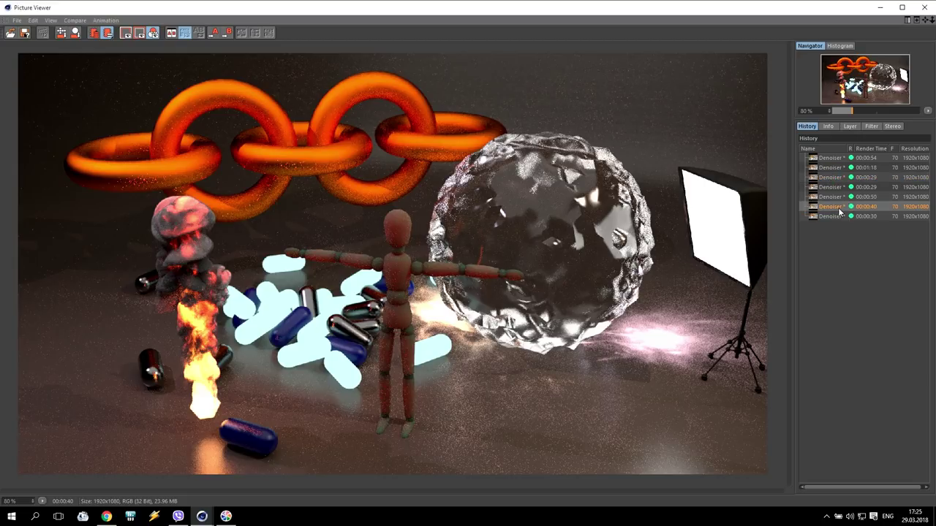
pyautogui.click(832, 217)
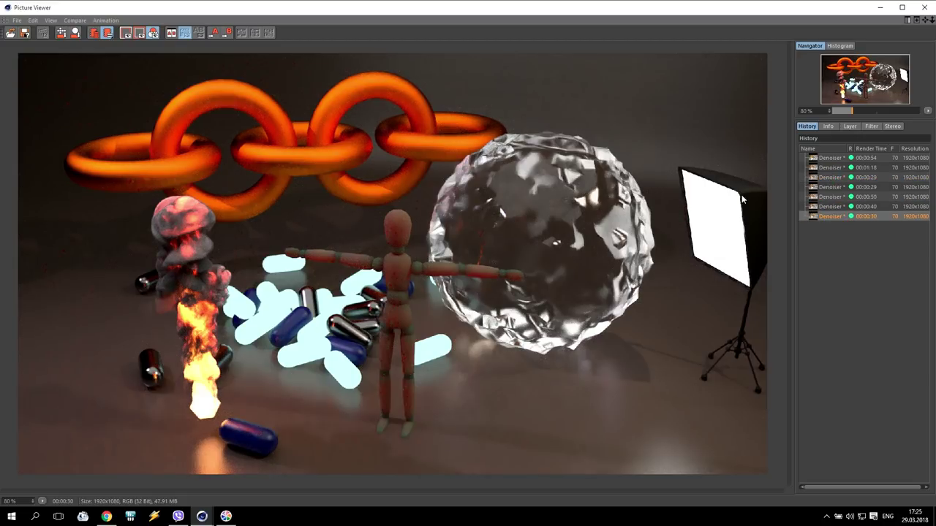
# - Move the earlier OptiX render directly above the progressive OptiX render in the history and alternate between the two
pyautogui.click(826, 198)
pyautogui.moveTo(827, 198); pyautogui.dragTo(832, 216)
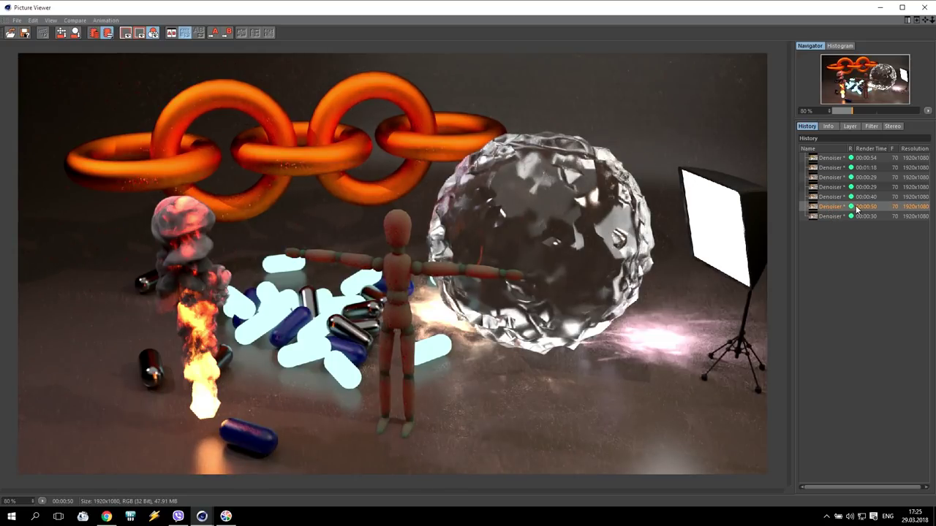
pyautogui.click(828, 217)
pyautogui.click(829, 207)
pyautogui.click(829, 216)
pyautogui.click(830, 208)
pyautogui.click(830, 216)
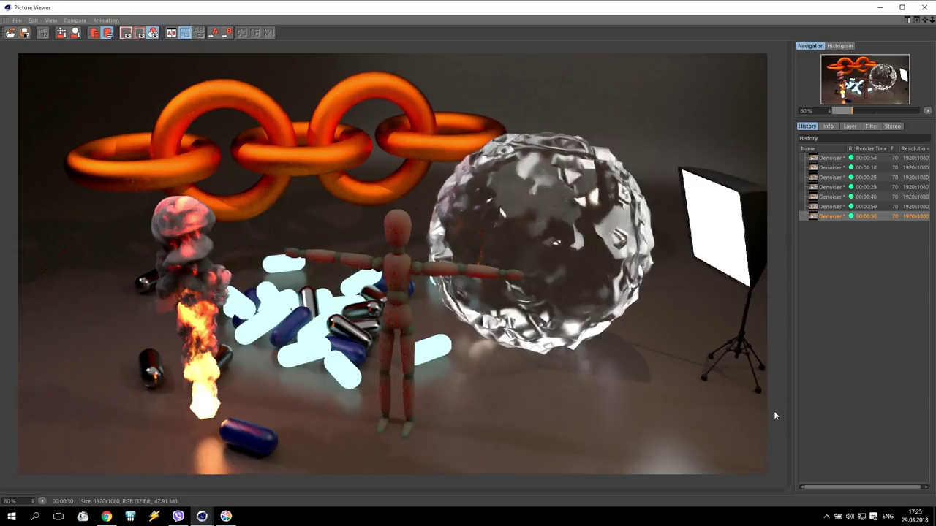
# - Recheck the earlier OptiX render against the progressive one and close the Picture Viewer
pyautogui.click(827, 207)
pyautogui.click(829, 217)
pyautogui.click(926, 8)
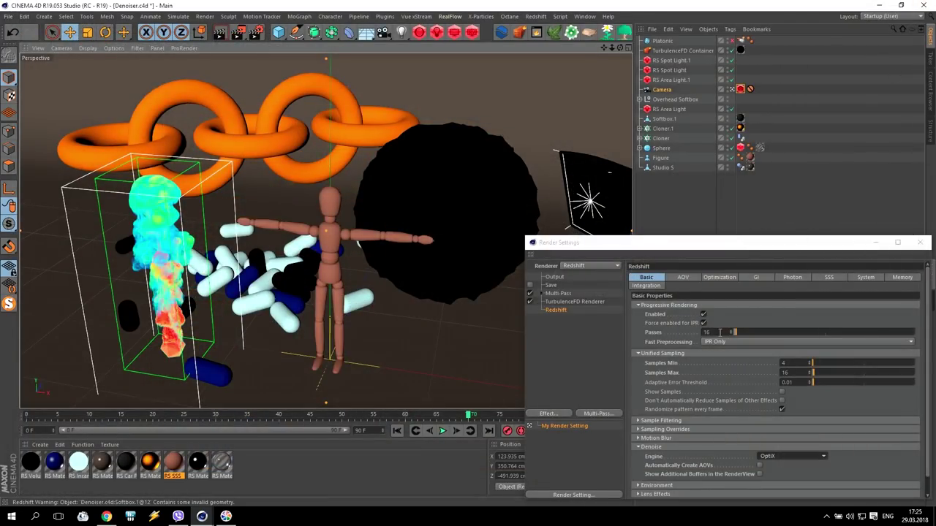
# - Set the progressive rendering passes to 32 and render to the Picture Viewer with the OptiX engine
pyautogui.click(631, 347)
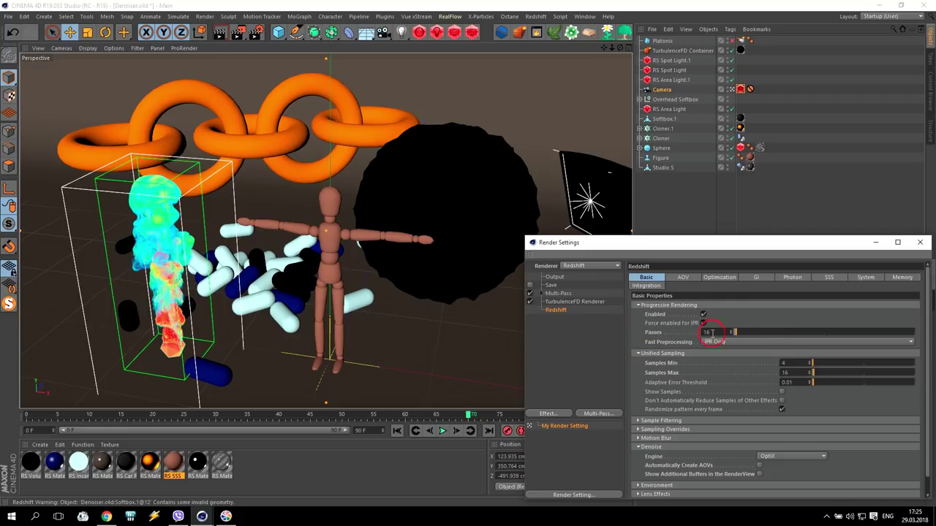
pyautogui.write('32')
pyautogui.press('Return')
pyautogui.click(237, 33)
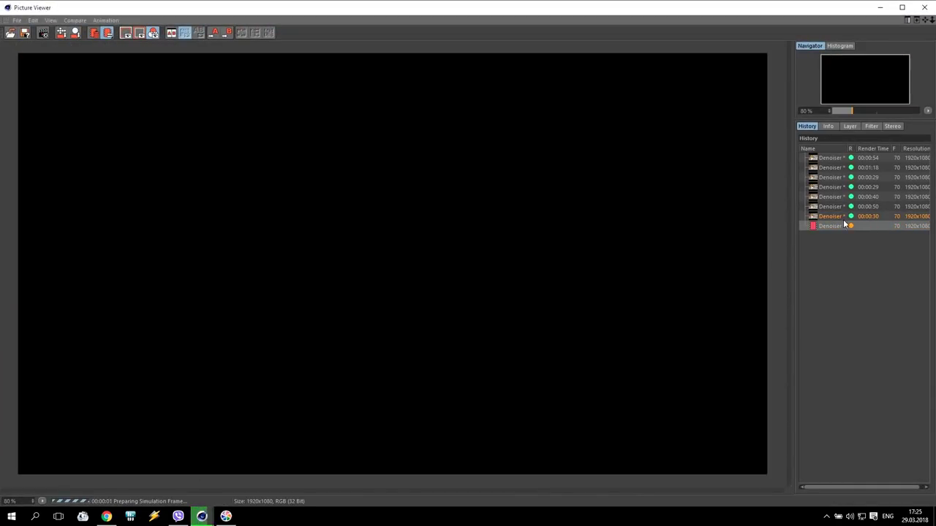
# - Show the 16-pass OptiX render during rendering and display the new 32-pass OptiX render
pyautogui.click(833, 217)
pyautogui.rightClick(848, 218)
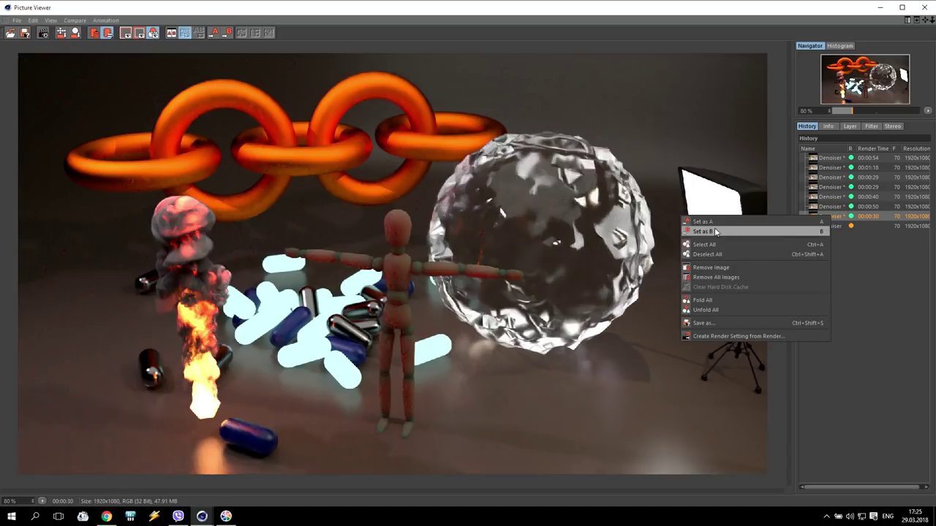
pyautogui.click(895, 285)
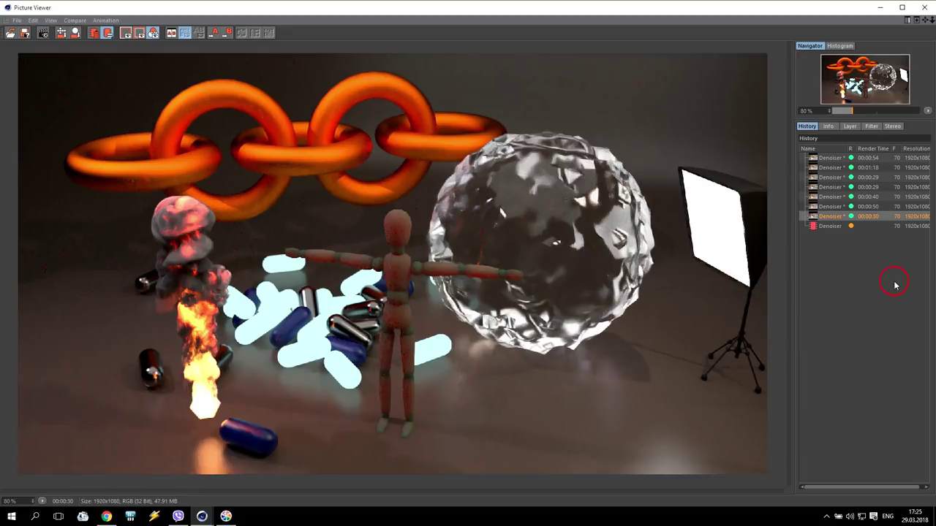
pyautogui.click(830, 226)
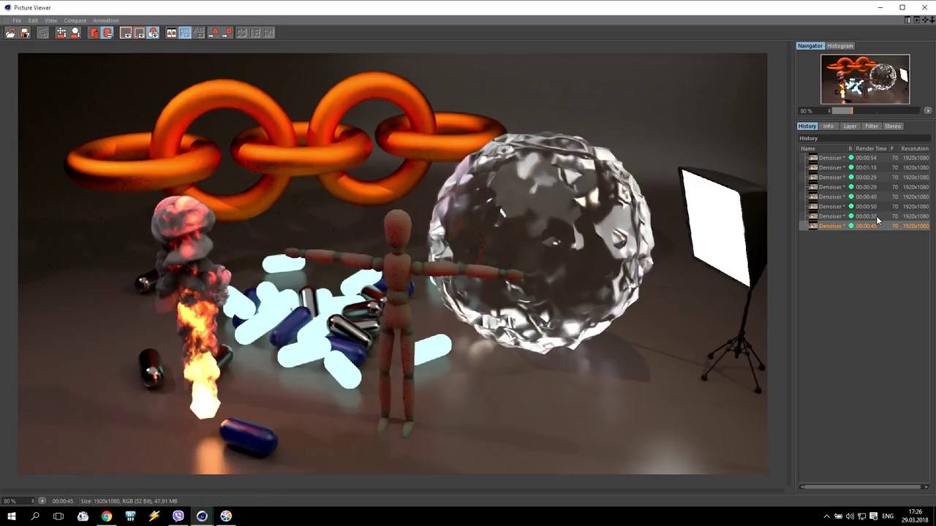
# - Alternate between the 16-pass and 32-pass OptiX progressive renders to compare their quality
pyautogui.click(841, 217)
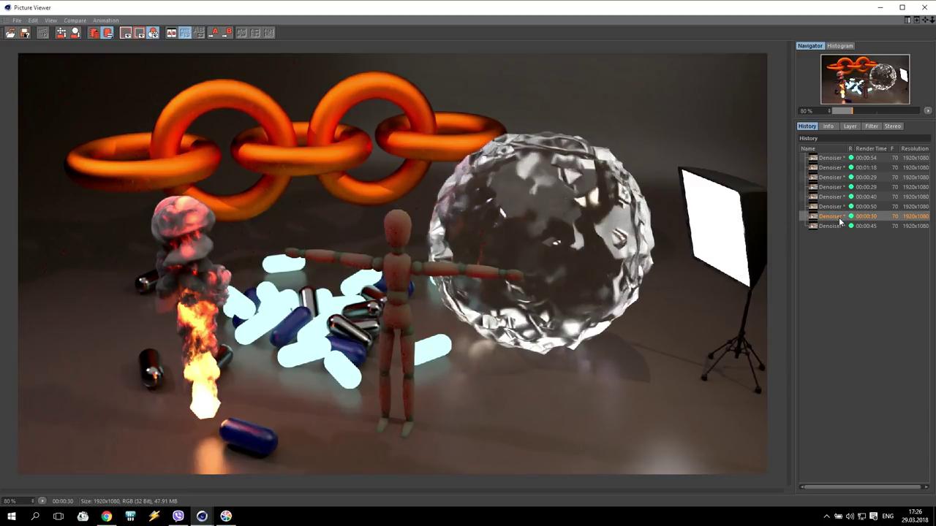
pyautogui.click(835, 226)
pyautogui.click(837, 217)
pyautogui.click(834, 228)
pyautogui.click(836, 217)
pyautogui.click(834, 227)
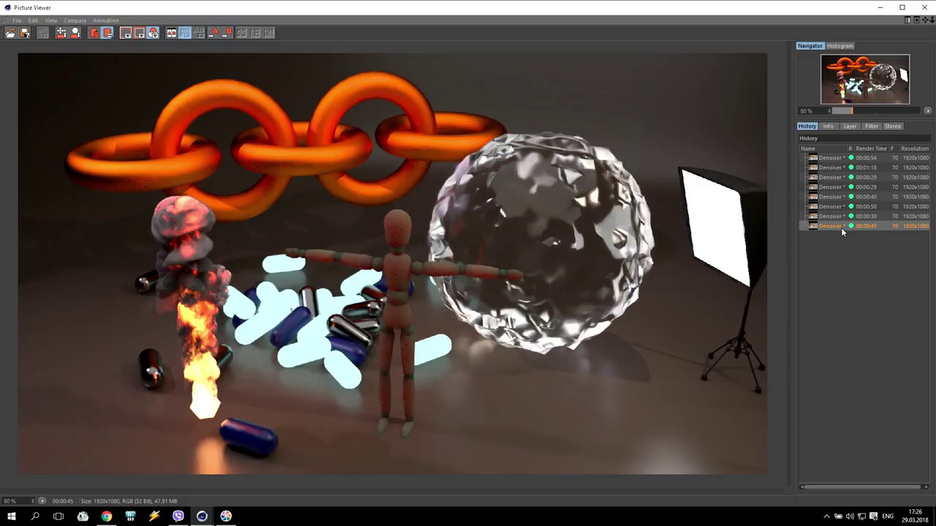
pyautogui.click(835, 217)
pyautogui.click(833, 227)
# - Inspect the 32-pass OptiX render up close and close the Picture Viewer
pyautogui.scroll(5, 428, 233)
pyautogui.scroll(-6, 394, 260)
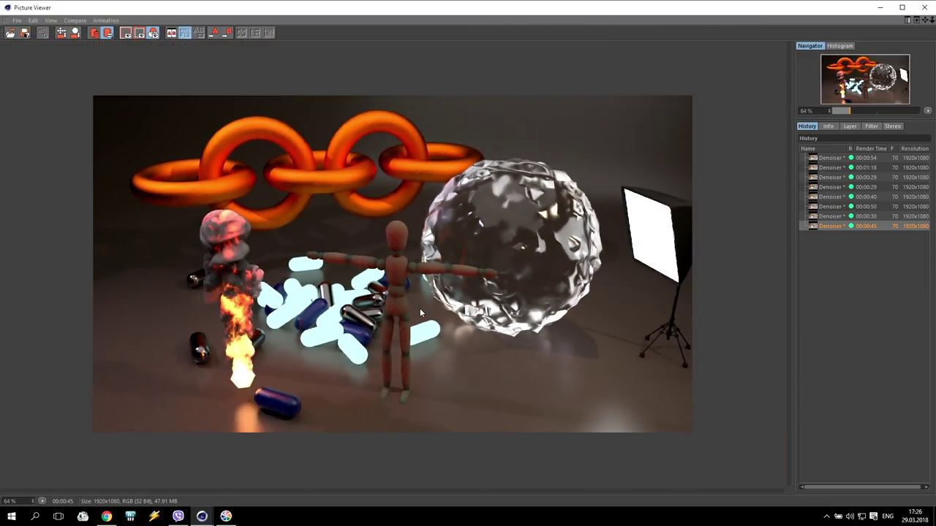
pyautogui.scroll(1, 420, 313)
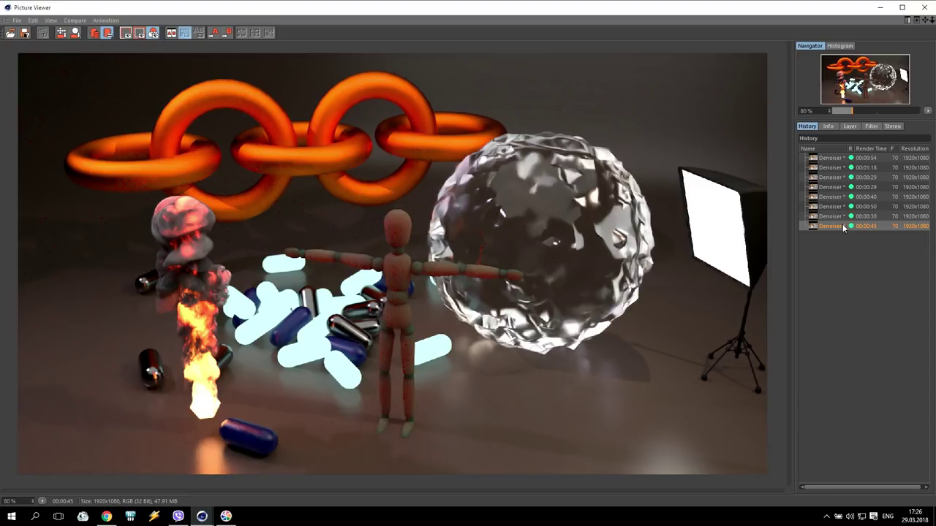
pyautogui.click(927, 9)
# - Set the progressive rendering passes to 64 and render to the Picture Viewer with the OptiX engine
pyautogui.click(722, 334)
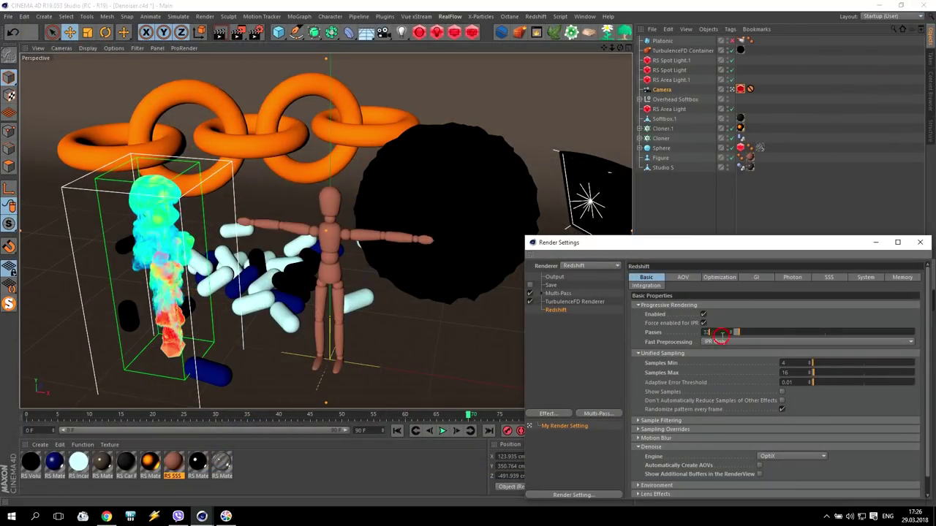
pyautogui.write('64')
pyautogui.press('Return')
pyautogui.click(238, 32)
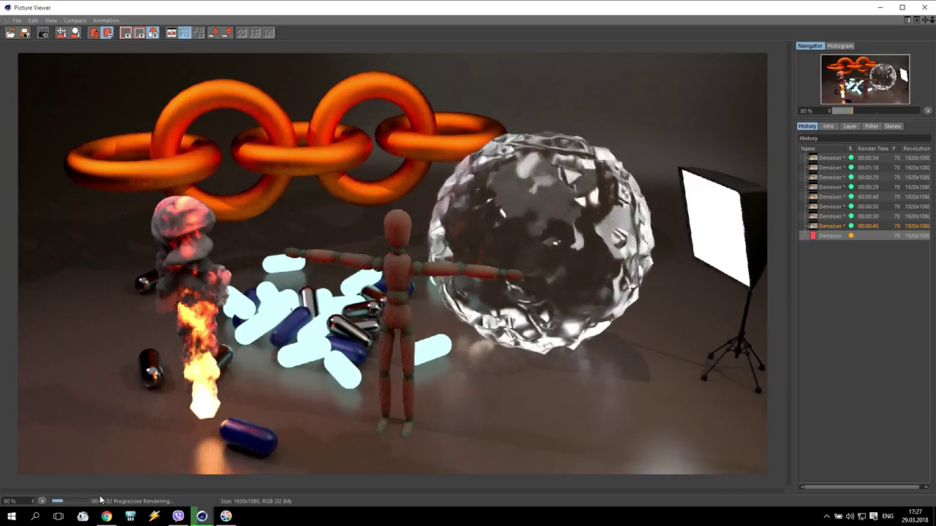
# - Show the earlier watermarked Altus Single Pass render and switch to Chrome with the Redshift 2.6.04 forum thread
pyautogui.click(833, 157)
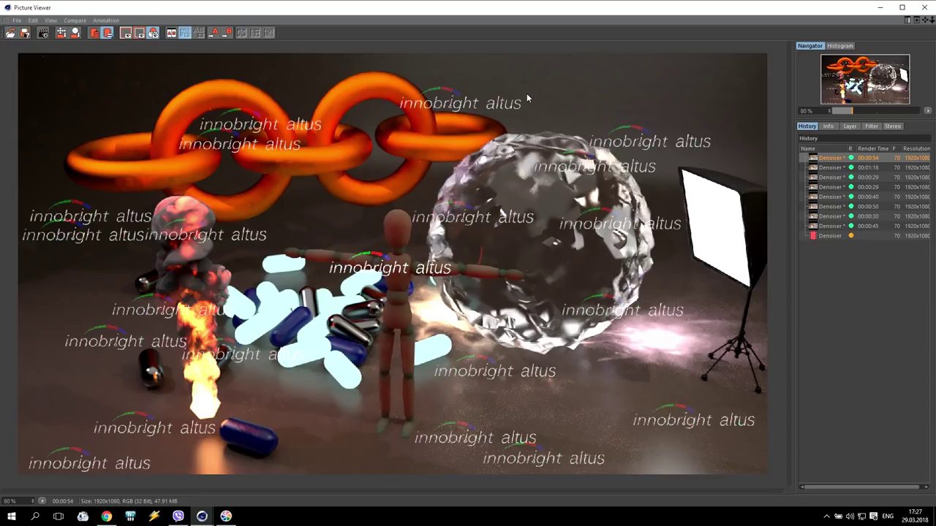
pyautogui.click(107, 516)
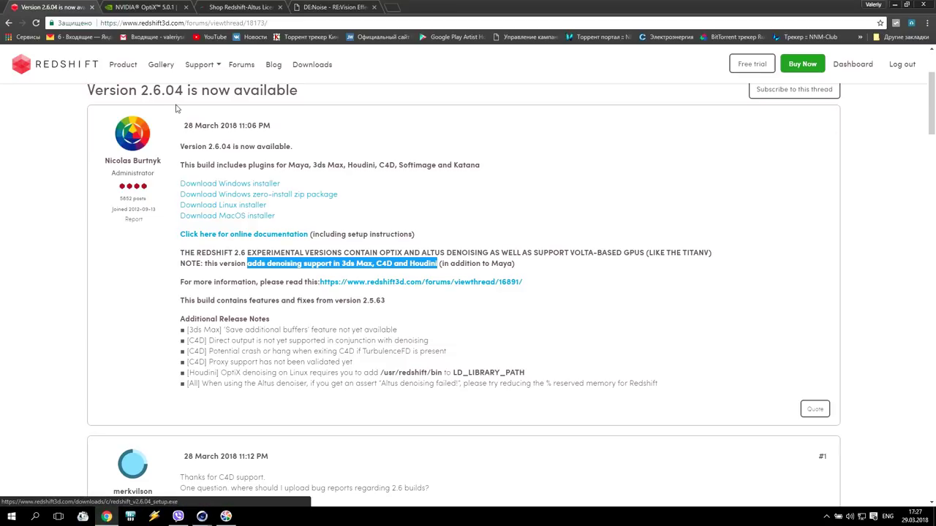
# - Review the Innobright Altus Redshift page, examining the pricing of the Altus-Redshift and Altus ServerPro licenses
pyautogui.click(242, 7)
pyautogui.scroll(2, 329, 168)
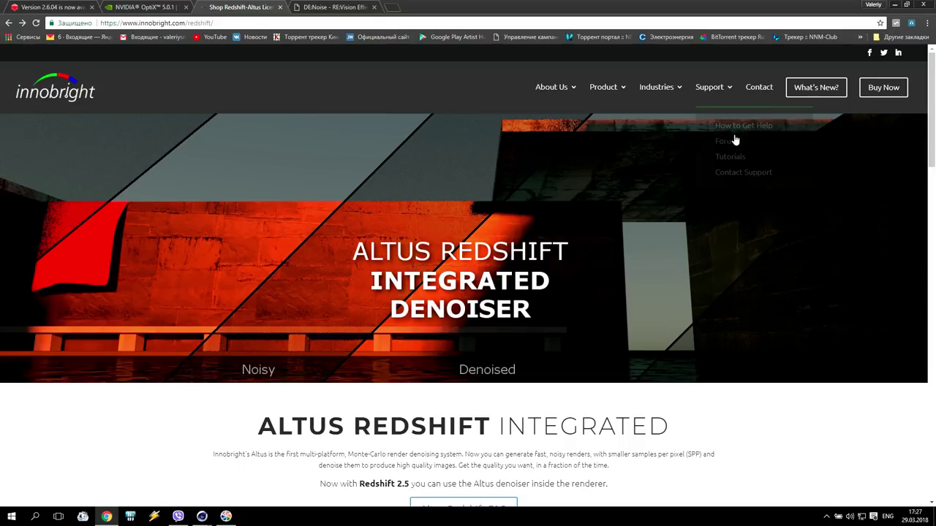
pyautogui.scroll(-2, 689, 203)
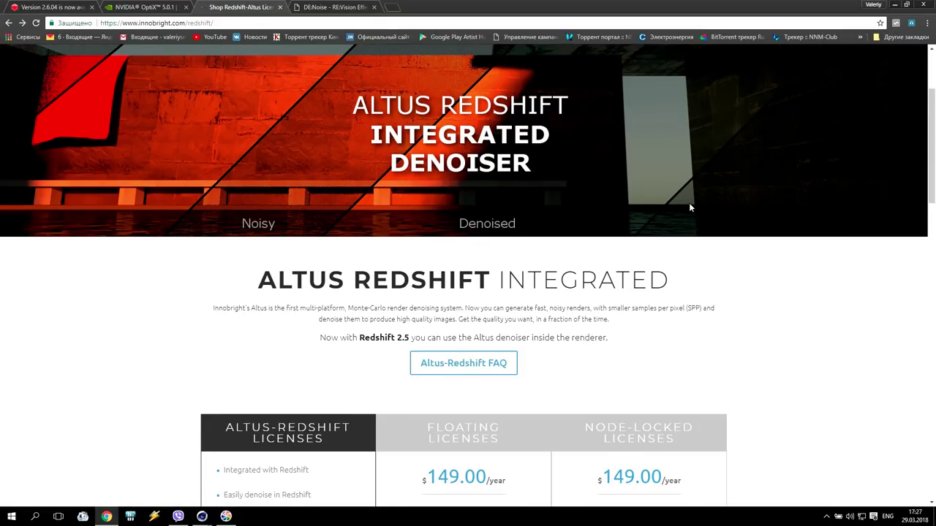
pyautogui.scroll(-1, 689, 205)
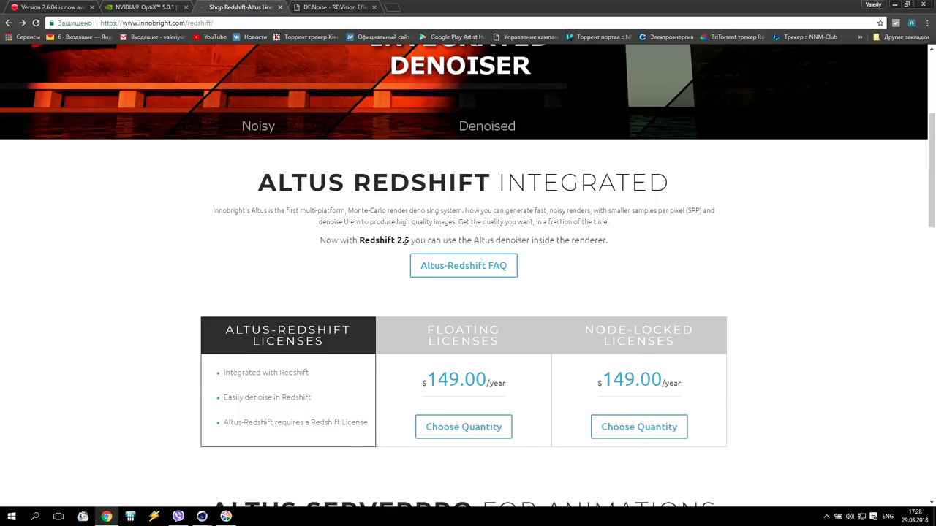
pyautogui.scroll(-2, 351, 249)
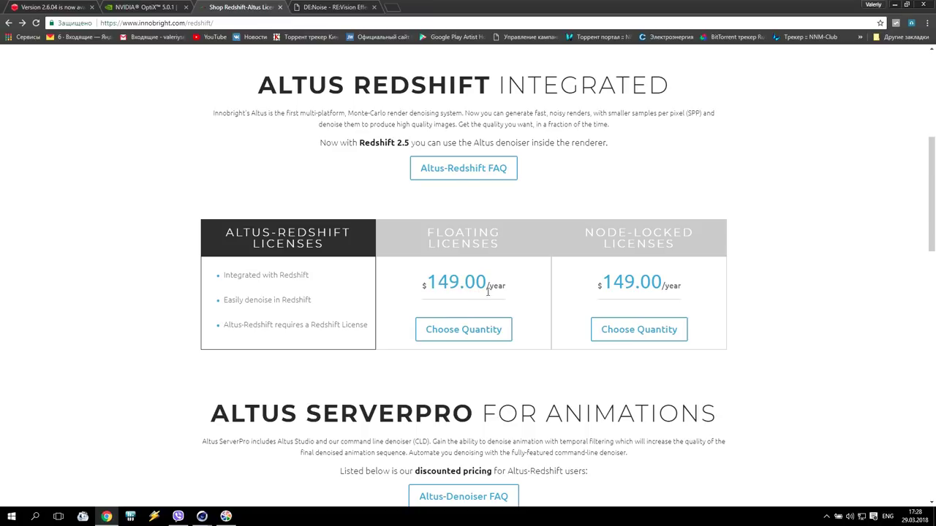
pyautogui.scroll(-3, 497, 295)
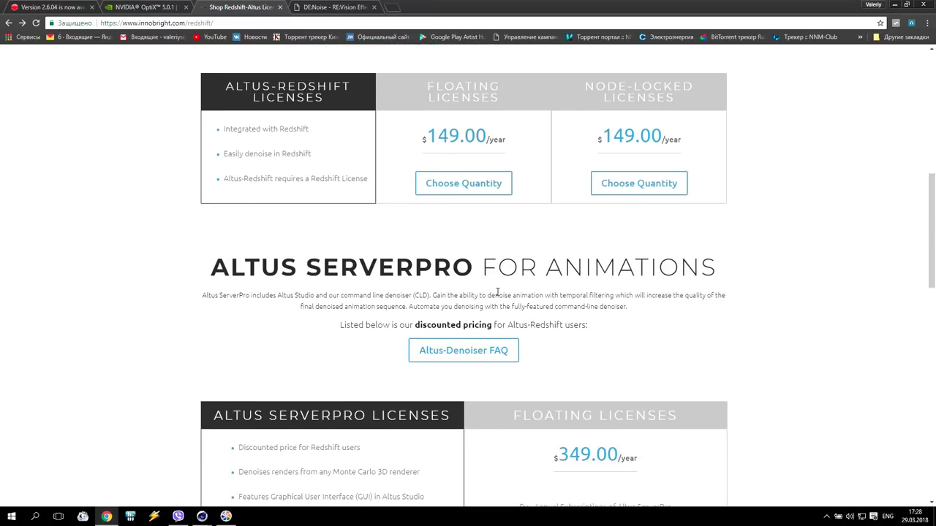
pyautogui.scroll(-1, 497, 295)
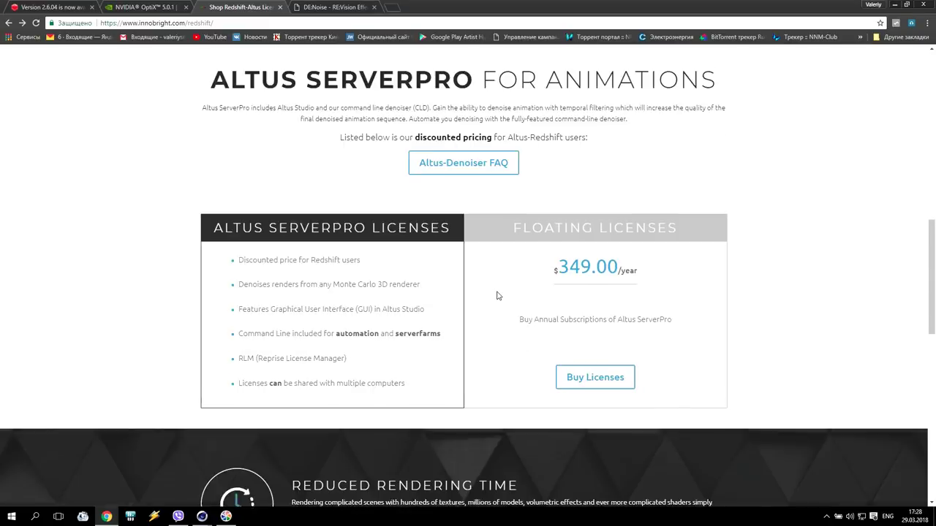
pyautogui.scroll(2, 497, 294)
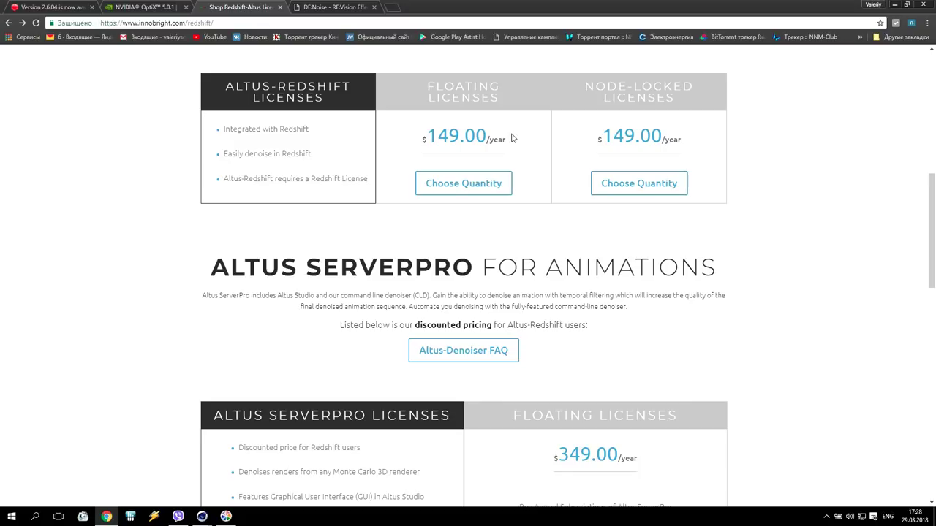
pyautogui.scroll(2, 385, 174)
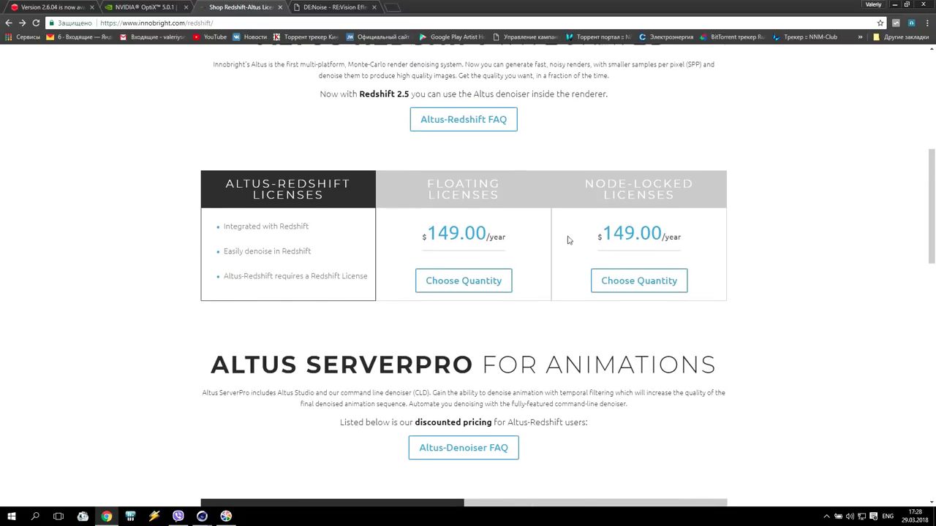
pyautogui.scroll(-7, 457, 219)
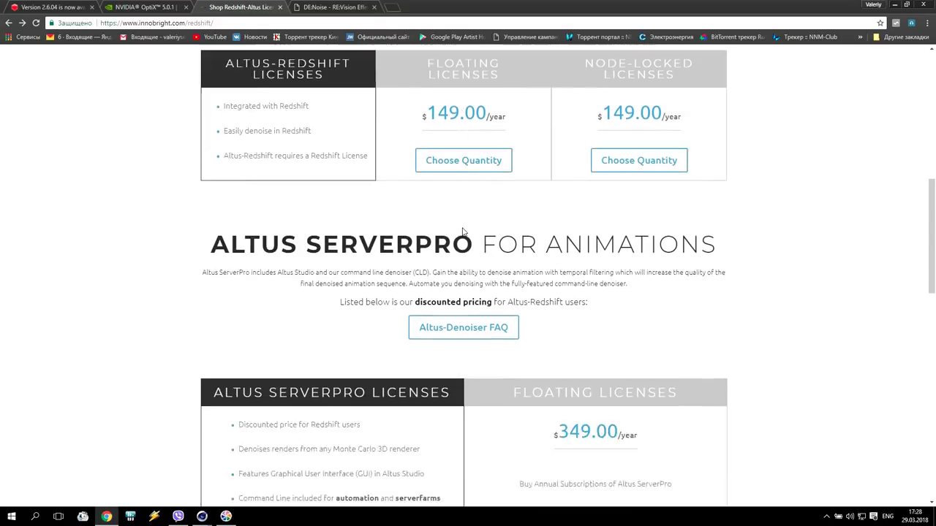
pyautogui.scroll(11, 463, 229)
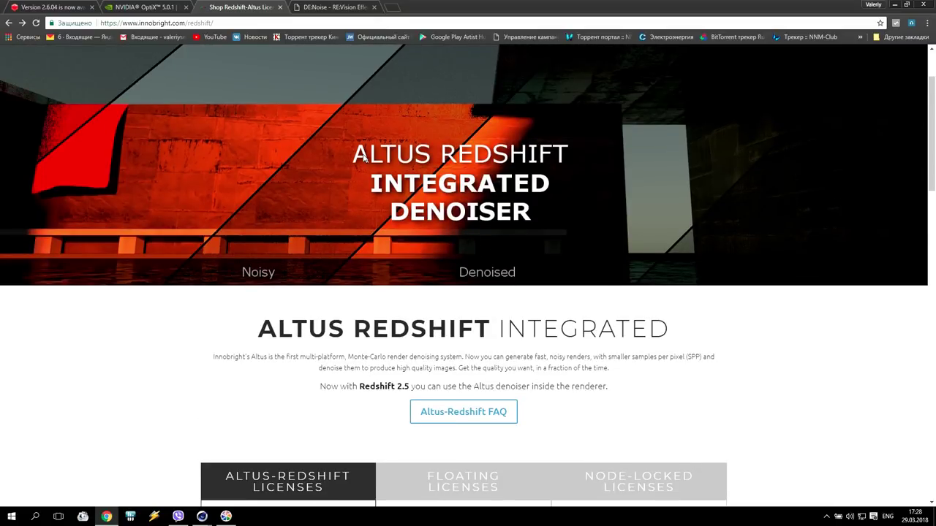
pyautogui.scroll(2, 228, 134)
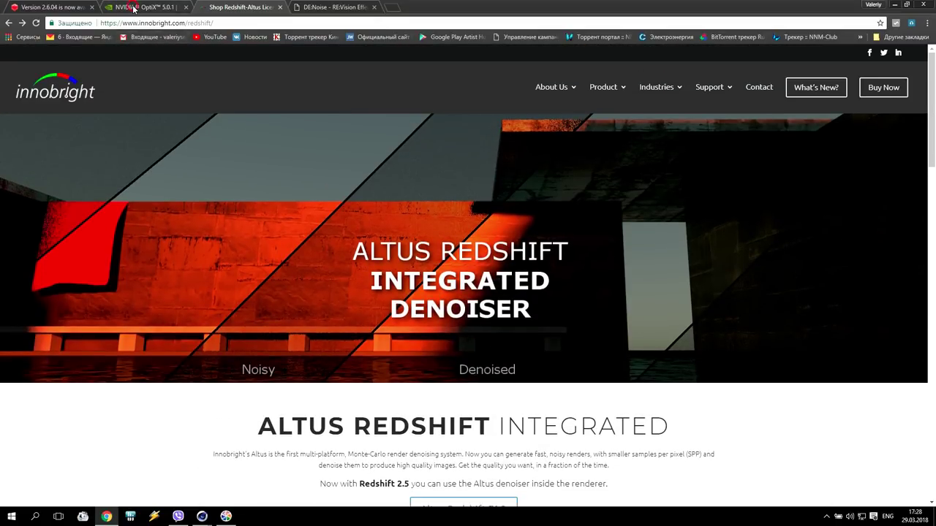
# - Look over the NVIDIA OptiX 5.0.1 download page and switch to the Cinema 4D Picture Viewer
pyautogui.click(135, 9)
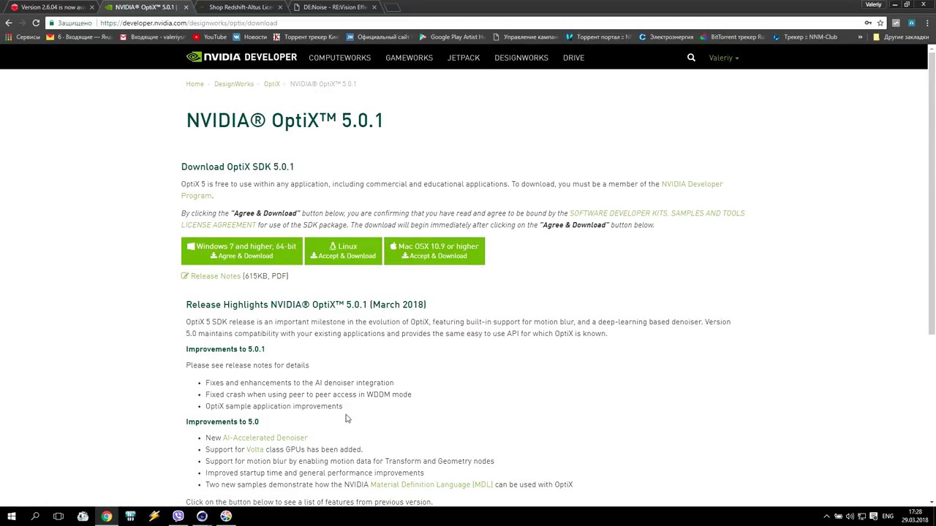
pyautogui.scroll(-3, 344, 418)
pyautogui.scroll(3, 338, 419)
pyautogui.click(202, 517)
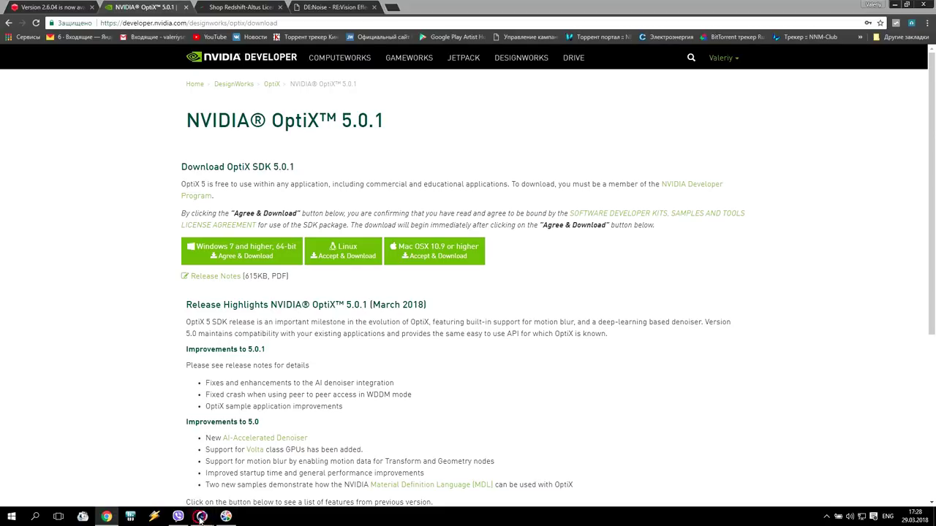
pyautogui.click(284, 476)
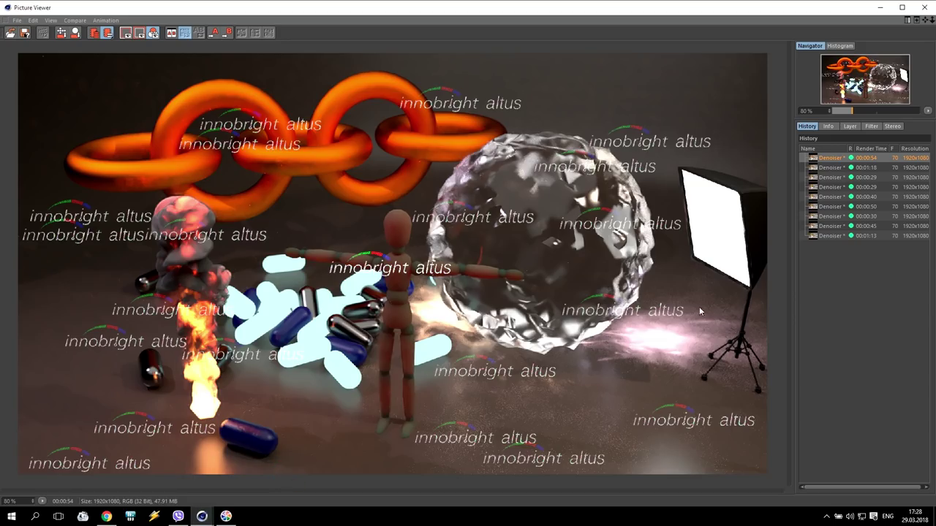
# - Compare the 64-pass OptiX render with the 32-pass one, inspect the mannequin and glass sphere up close, and close the Picture Viewer
pyautogui.click(822, 236)
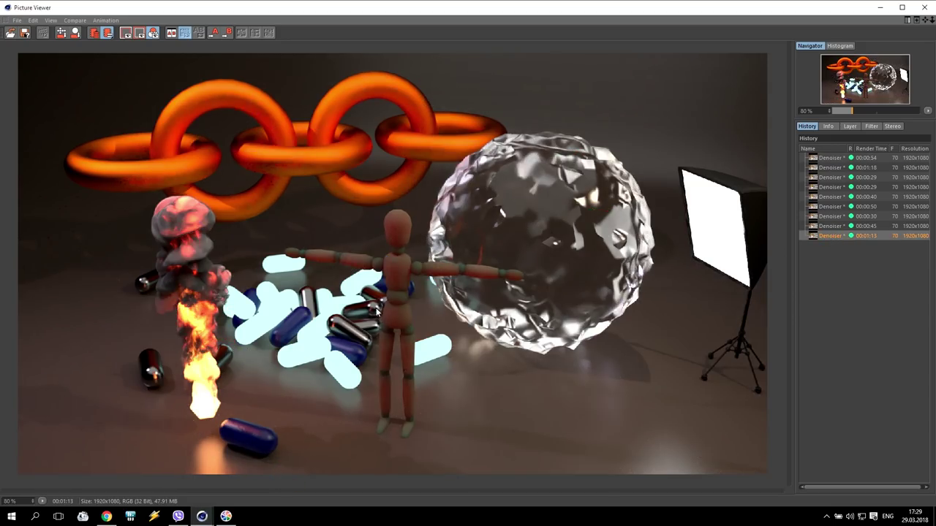
pyautogui.click(829, 226)
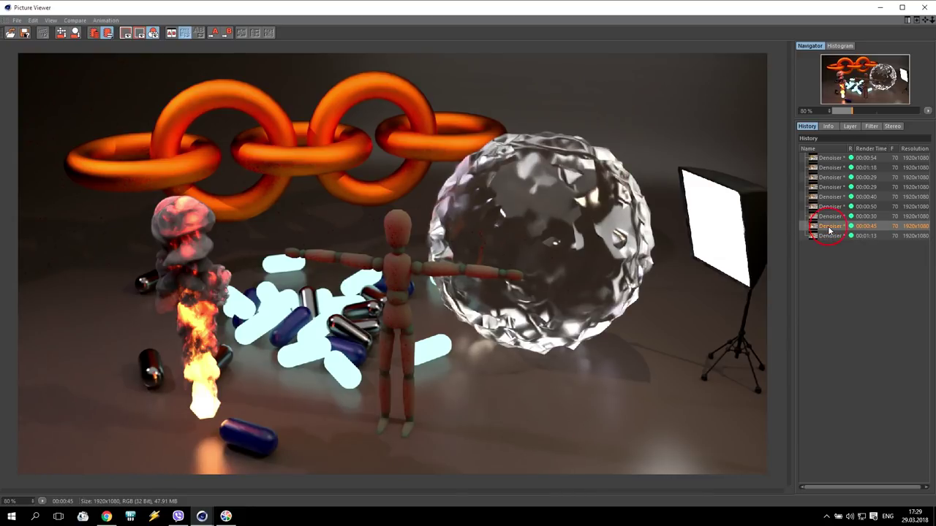
pyautogui.click(832, 236)
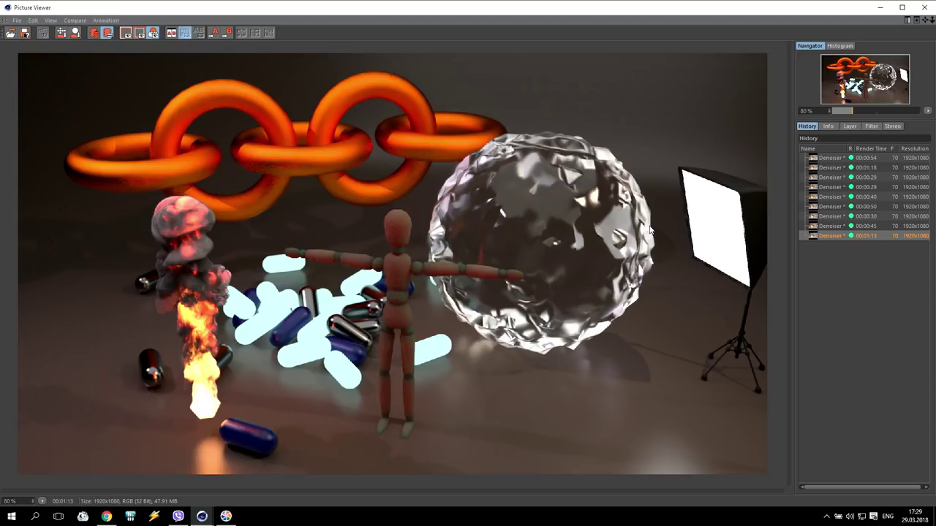
pyautogui.scroll(4, 489, 245)
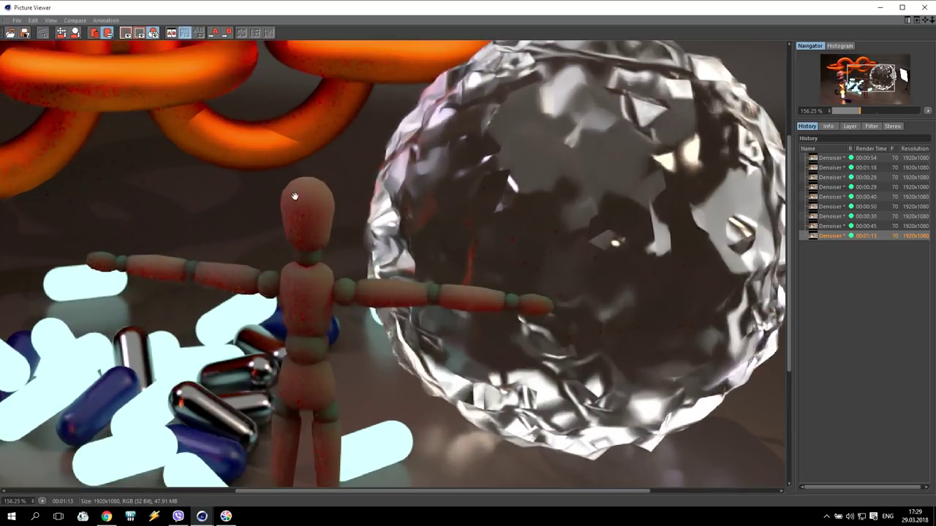
pyautogui.scroll(-3, 438, 303)
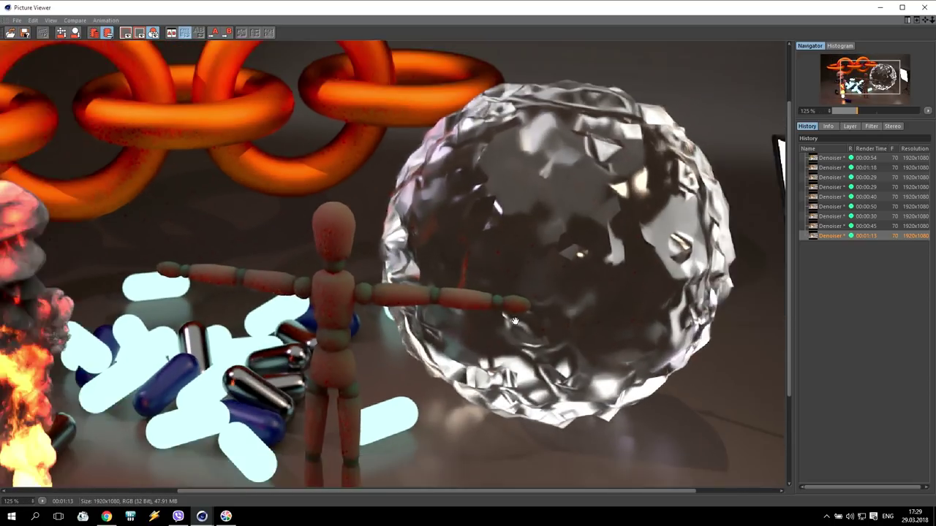
pyautogui.click(924, 7)
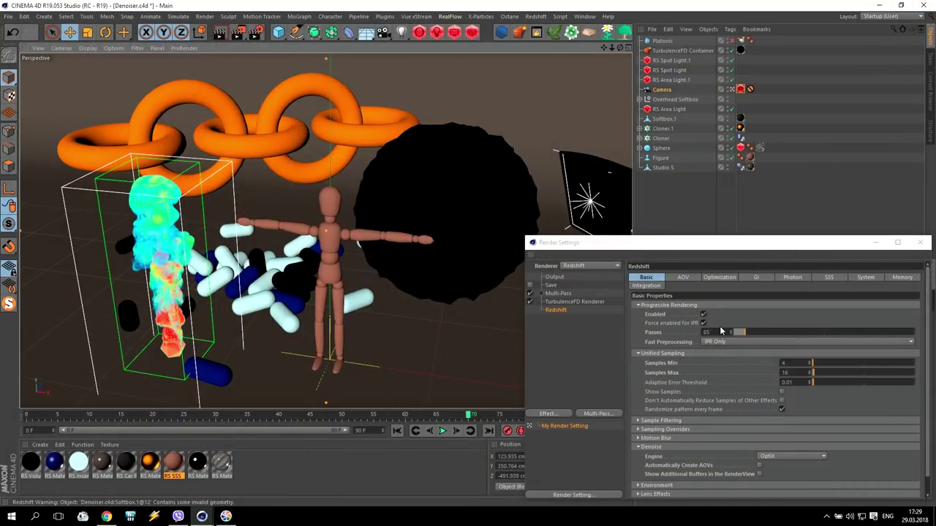
# - Set the progressive rendering passes to 128 and render to the Picture Viewer with the OptiX engine
pyautogui.click(720, 331)
pyautogui.moveTo(720, 332); pyautogui.dragTo(687, 332)
pyautogui.write('128')
pyautogui.press('Return')
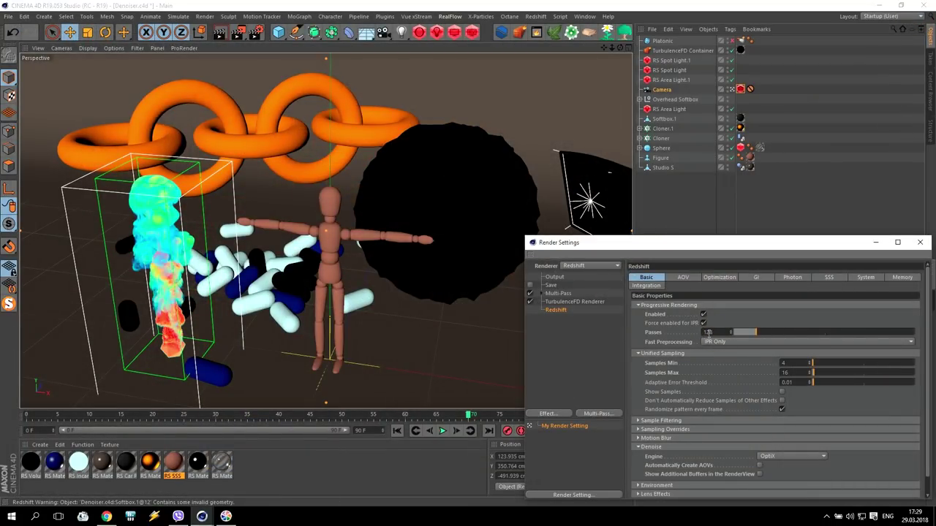
pyautogui.click(238, 32)
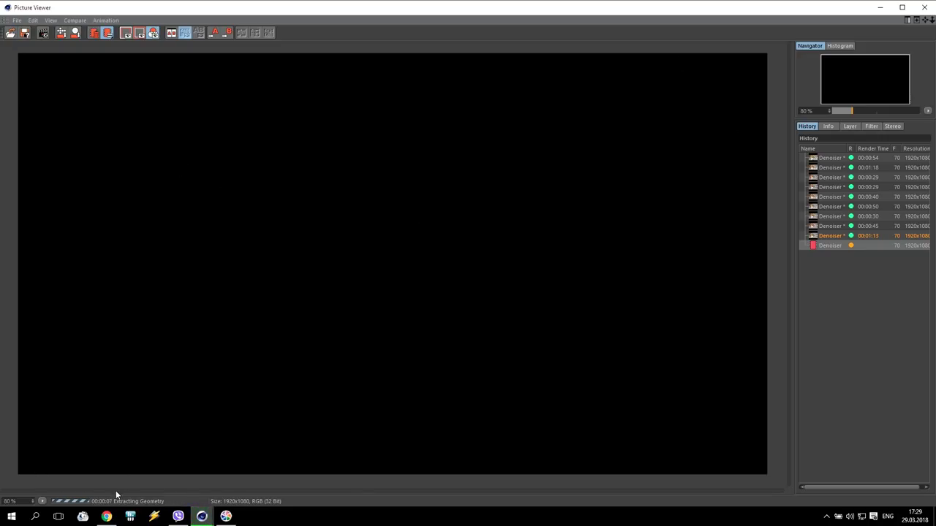
# - Switch to Chrome and alternate between the NVIDIA OptiX 5.0.1 and Altus Redshift pages
pyautogui.click(106, 517)
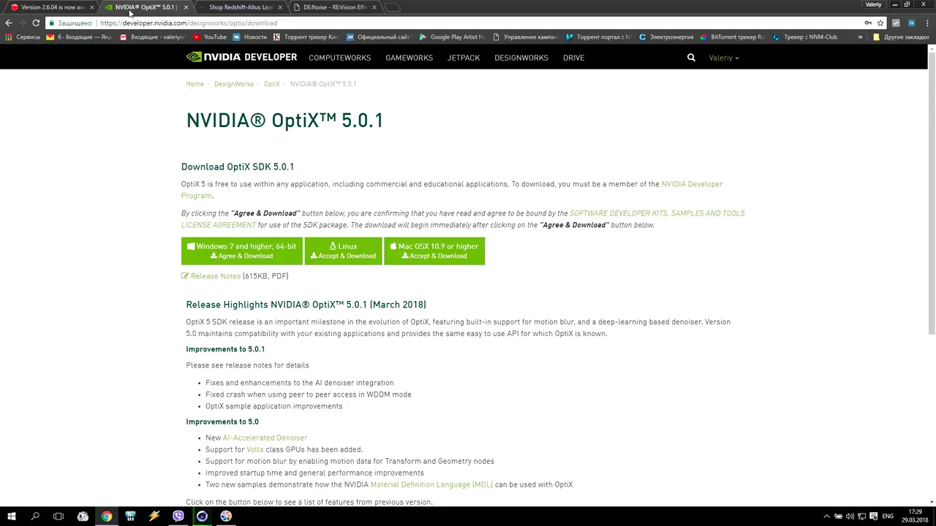
pyautogui.click(238, 7)
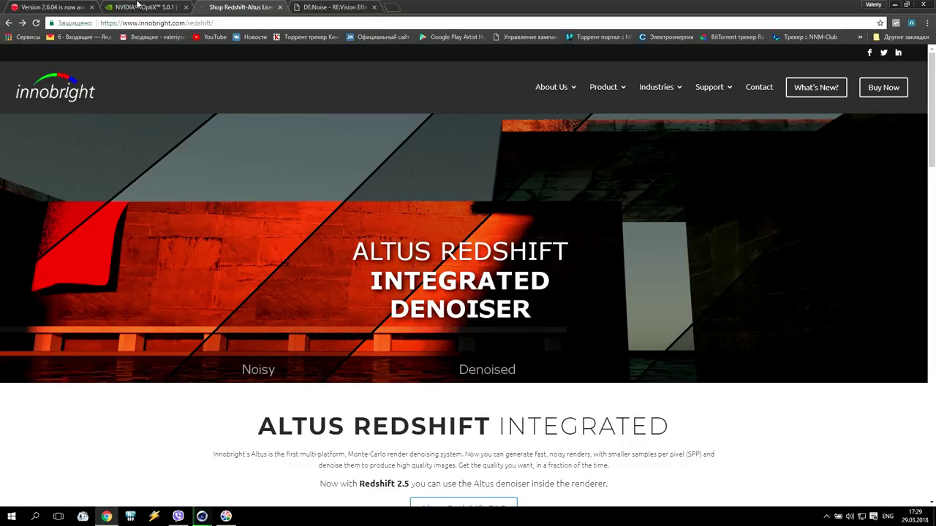
pyautogui.click(142, 6)
pyautogui.click(224, 7)
# - Point out After Effects among the installed programs and compare the DE:Noise V3 license pricing with the Altus-Redshift licenses
pyautogui.click(11, 516)
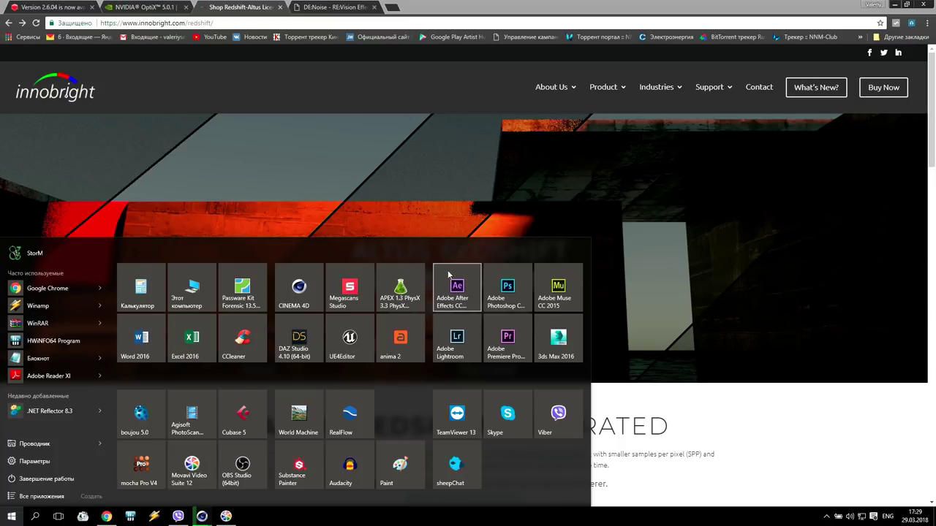
pyautogui.click(327, 8)
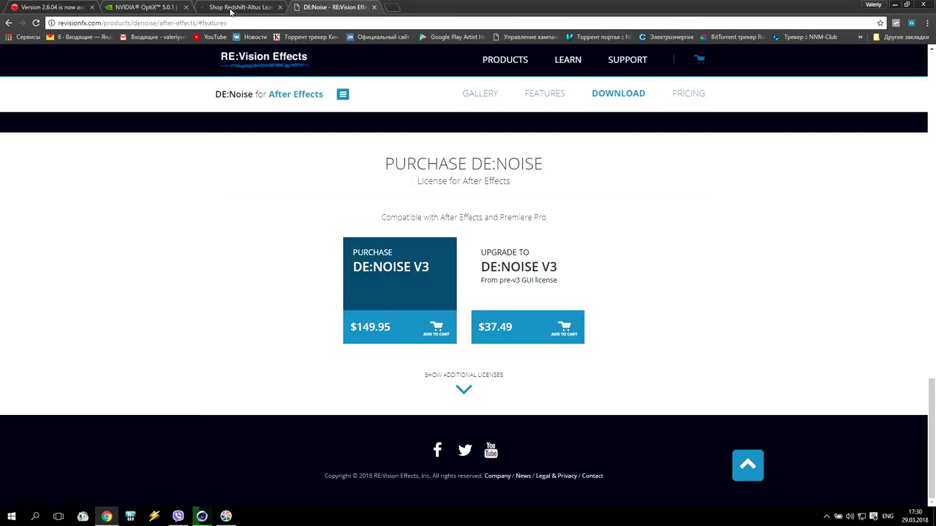
pyautogui.click(232, 11)
pyautogui.scroll(-3, 441, 275)
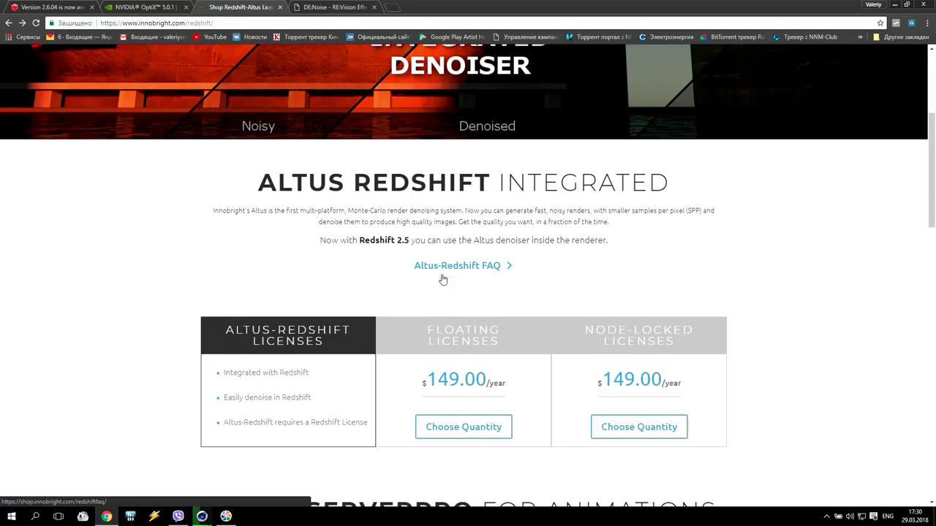
pyautogui.click(336, 6)
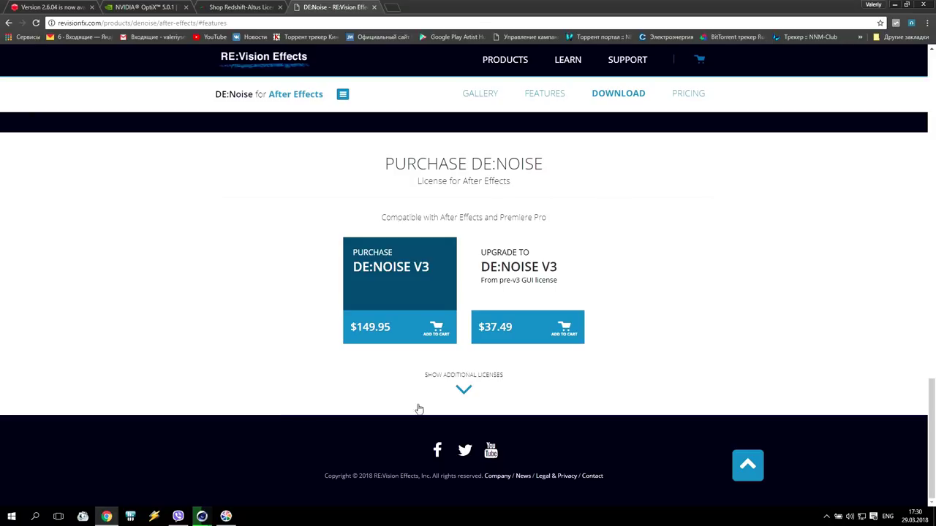
pyautogui.click(246, 4)
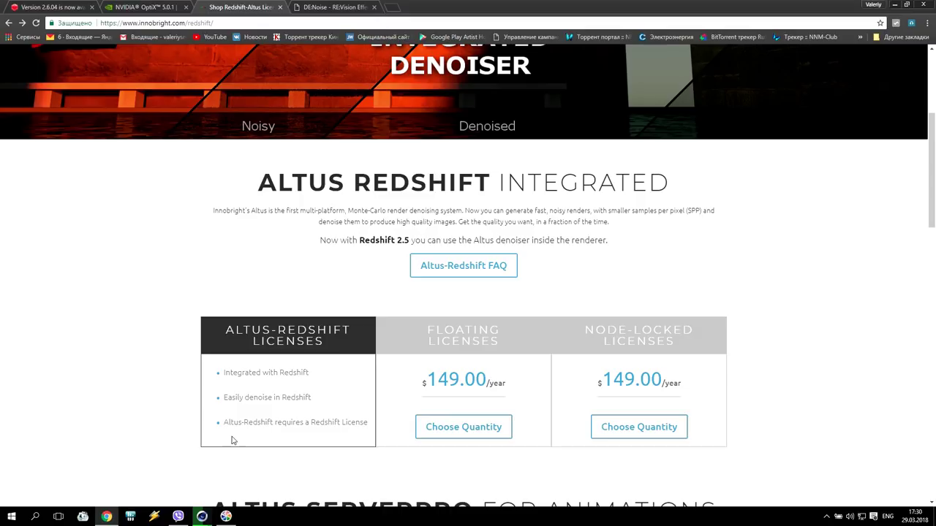
# - Highlight the Altus requirement for a Redshift license and open the Redshift website's purchase page in a new tab
pyautogui.moveTo(225, 423); pyautogui.dragTo(371, 430)
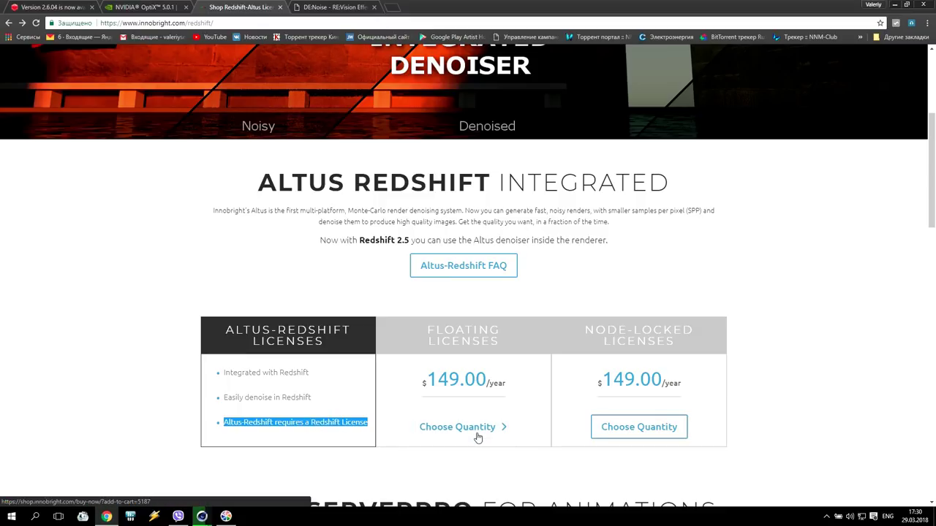
pyautogui.click(393, 6)
pyautogui.click(859, 36)
pyautogui.click(713, 241)
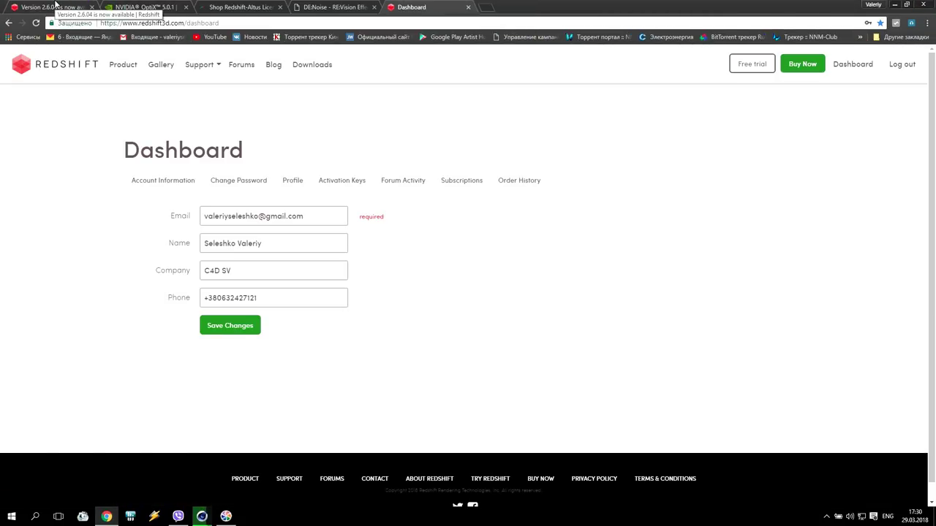
pyautogui.click(205, 65)
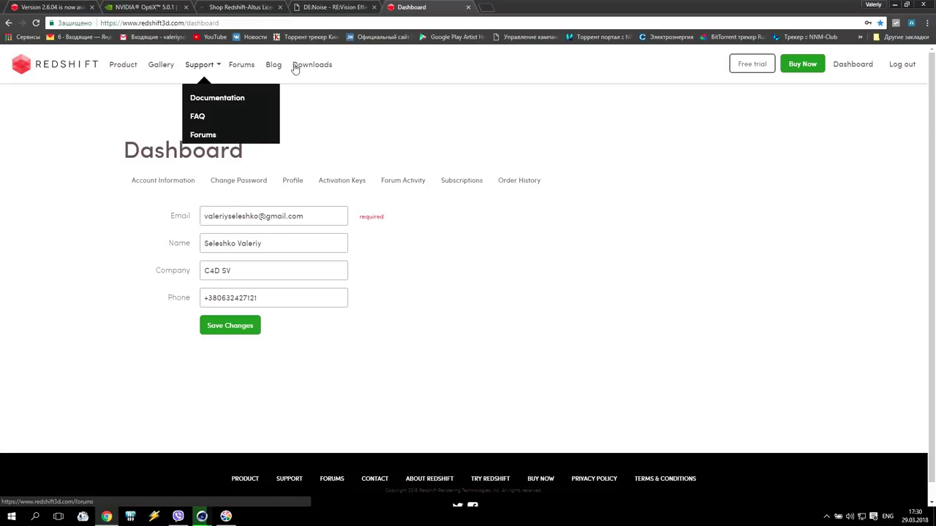
pyautogui.click(820, 66)
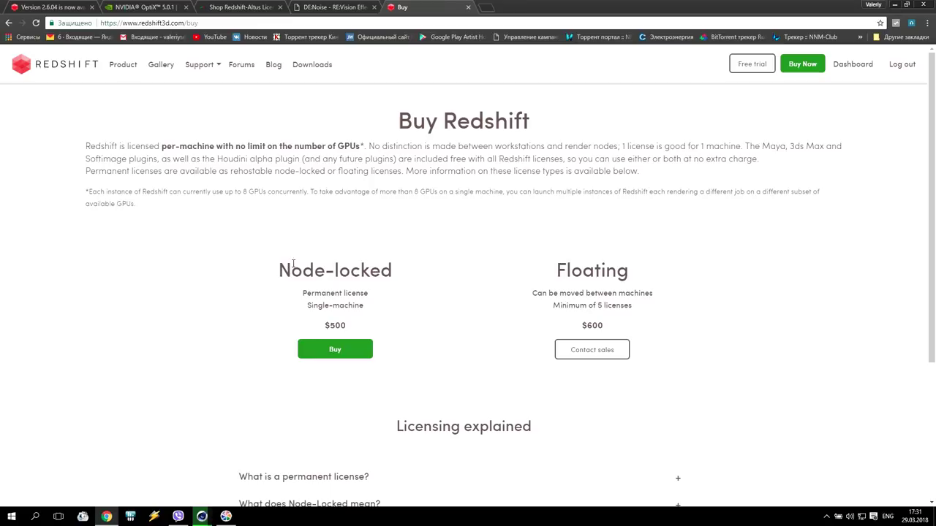
# - Highlight the node-locked and floating Redshift license prices and the Altus-Redshift Licenses heading on the Innobright page
pyautogui.moveTo(326, 325); pyautogui.dragTo(347, 327)
pyautogui.doubleClick(587, 325)
pyautogui.moveTo(323, 326); pyautogui.dragTo(347, 329)
pyautogui.click(241, 9)
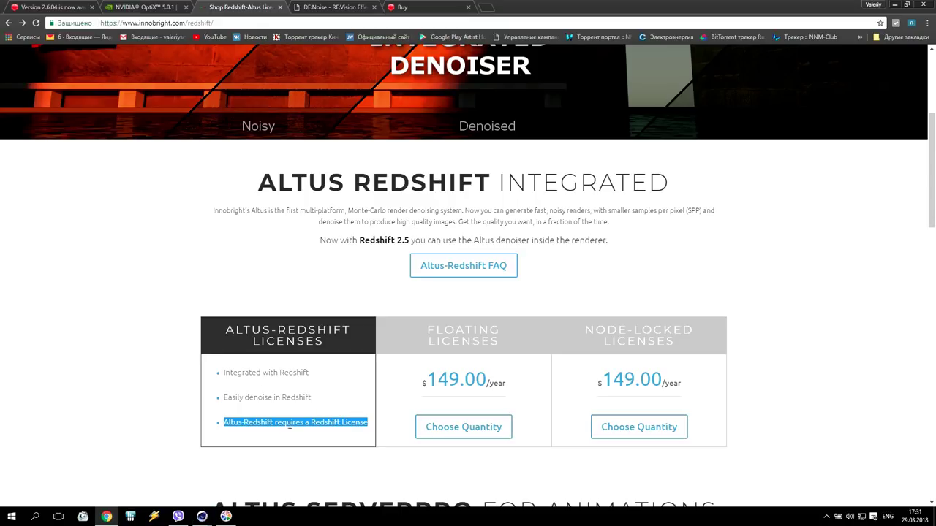
pyautogui.moveTo(226, 330); pyautogui.dragTo(339, 338)
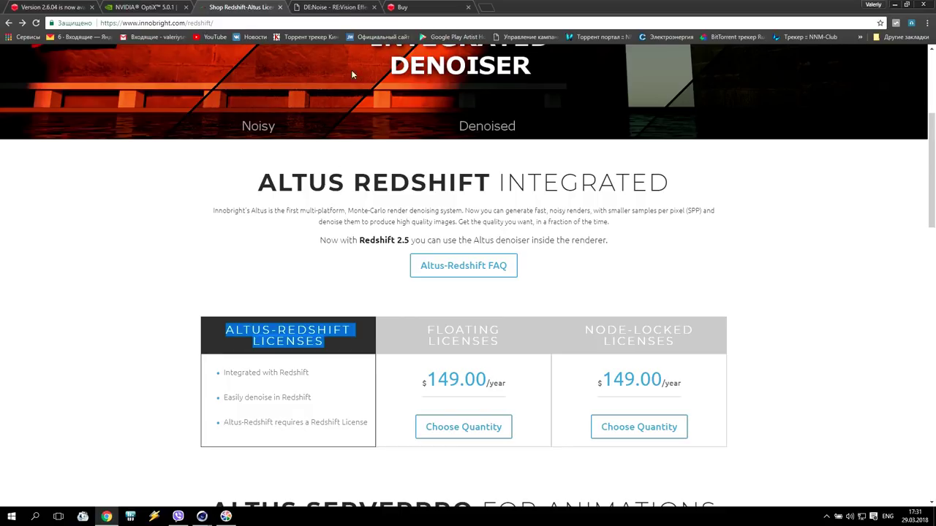
# - Revisit the DE:Noise V3 and Altus-Redshift license prices, and switch to Cinema 4D's Picture Viewer to view the latest OptiX render
pyautogui.click(331, 9)
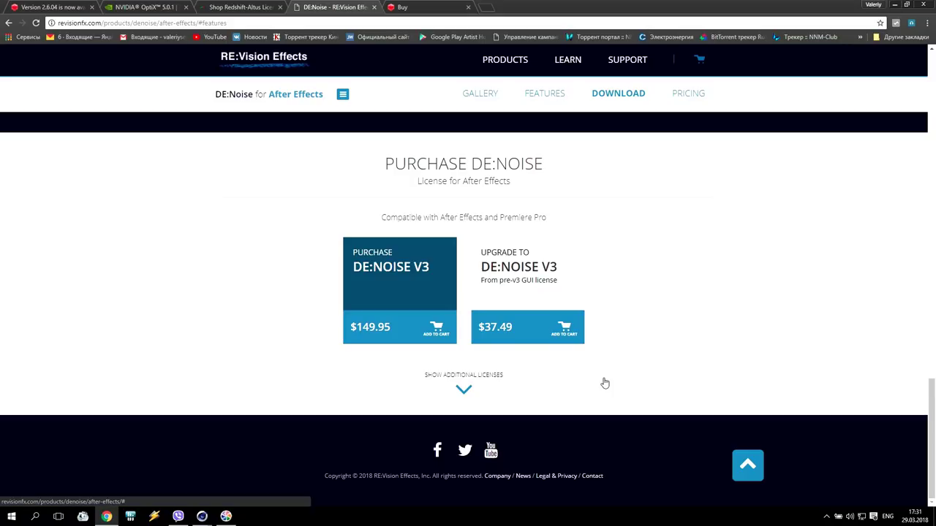
pyautogui.click(223, 8)
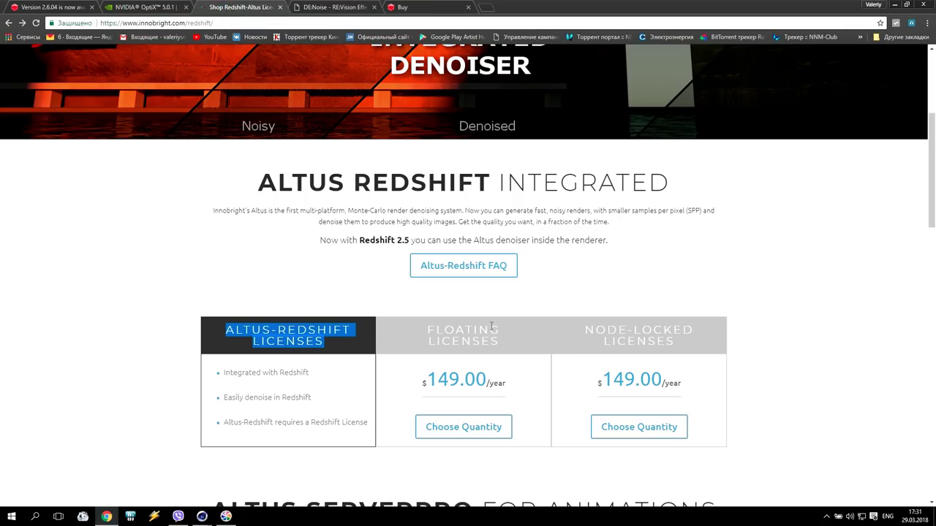
pyautogui.click(202, 516)
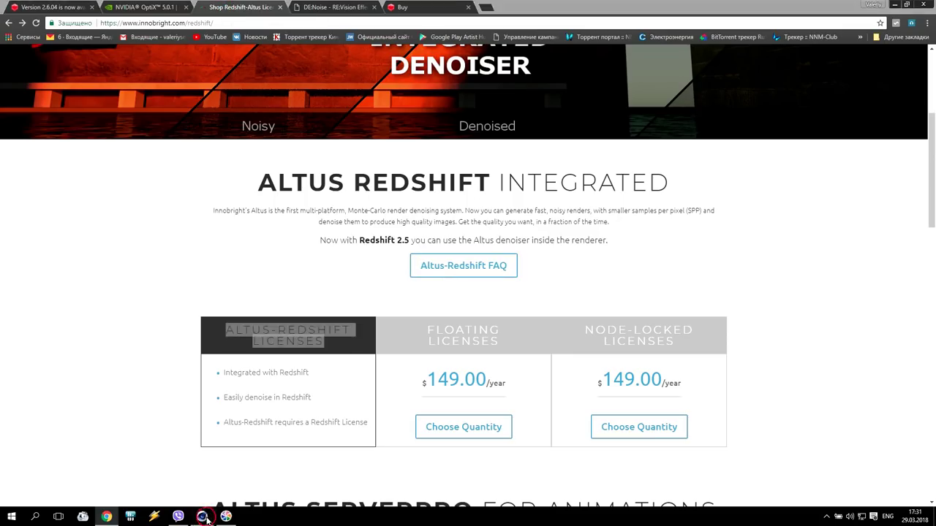
pyautogui.click(295, 477)
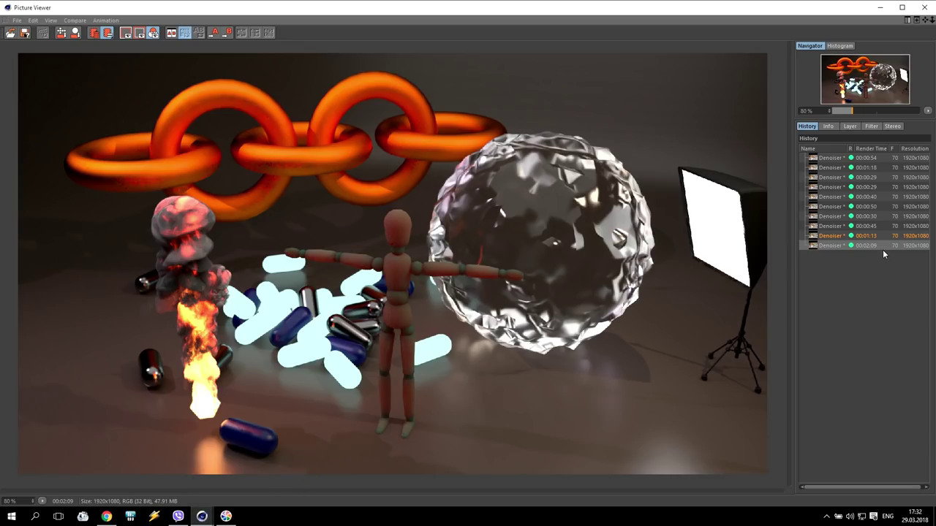
pyautogui.click(843, 247)
# - Set the Redshift denoise engine to None and render the frame to the Picture Viewer
pyautogui.click(884, 7)
pyautogui.click(764, 456)
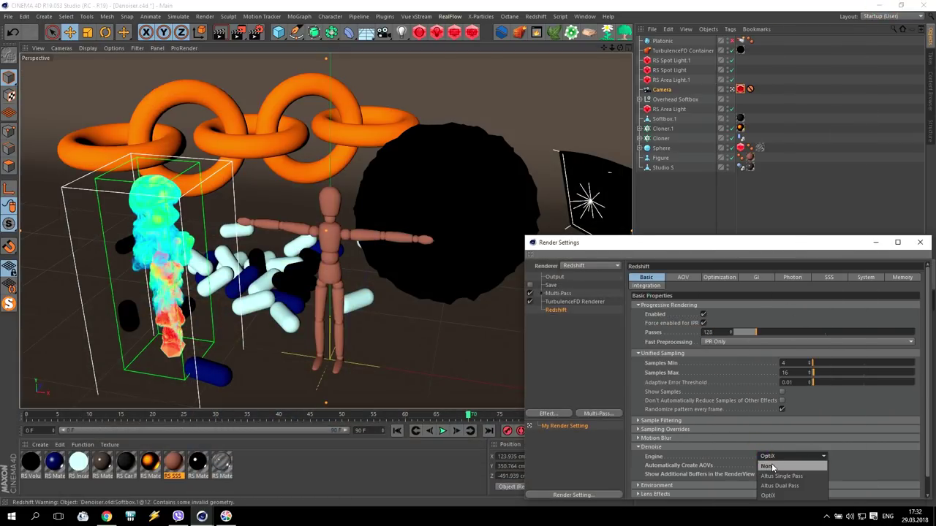
pyautogui.click(768, 466)
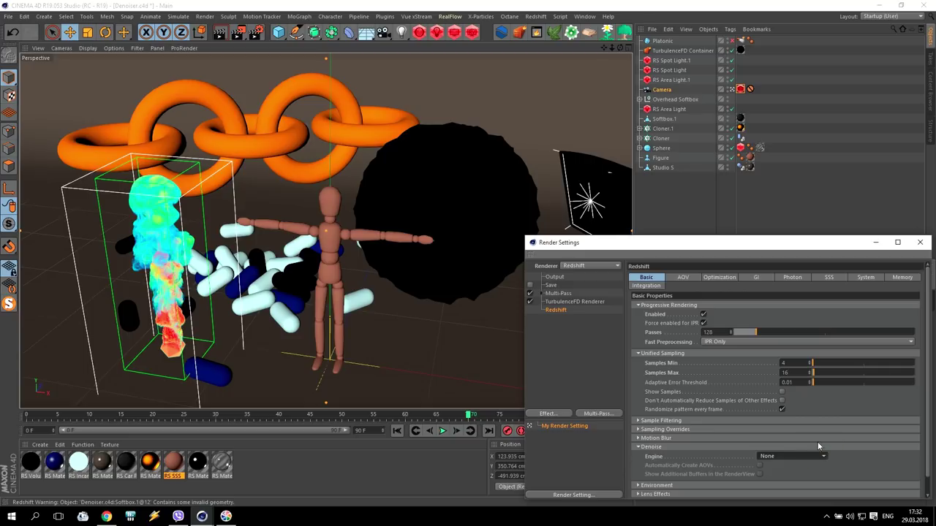
pyautogui.click(237, 35)
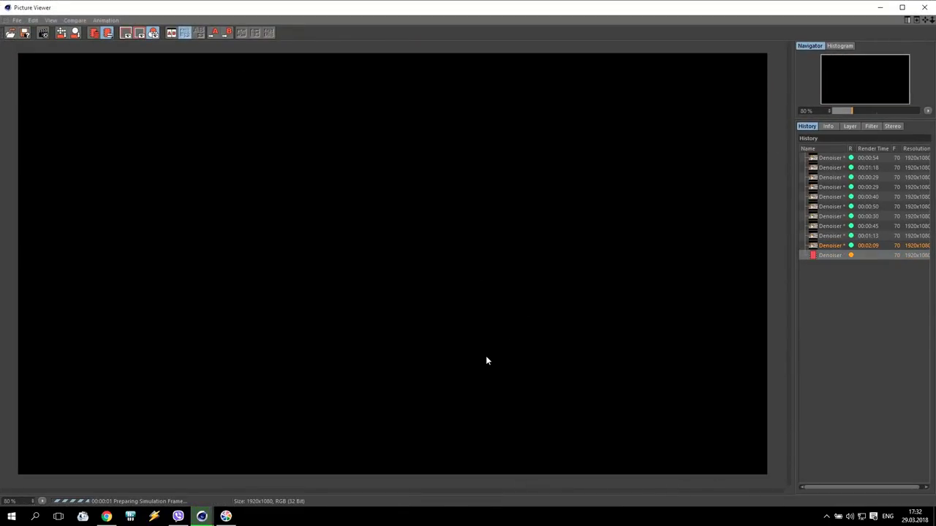
# - Examine the 128-pass OptiX render's chains, figure and glass sphere up close while the new frame renders
pyautogui.click(834, 246)
pyautogui.click(836, 256)
pyautogui.click(836, 247)
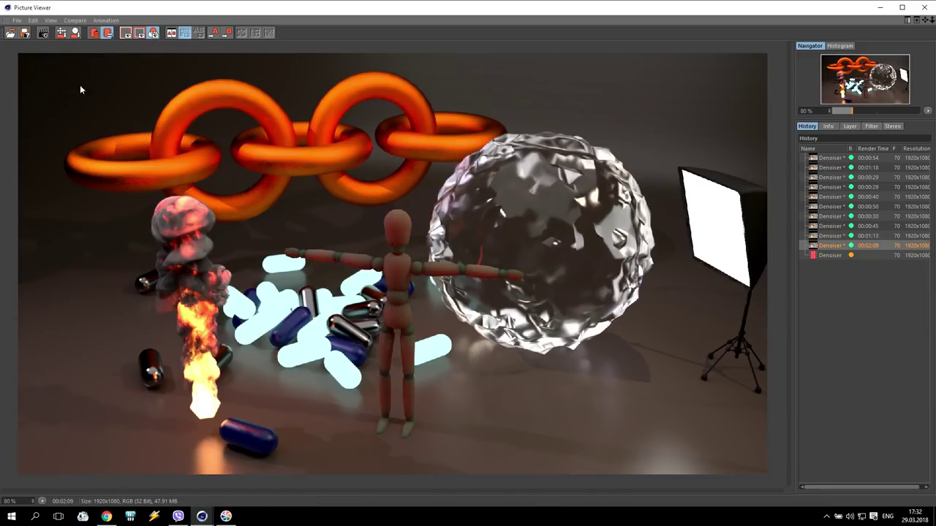
pyautogui.scroll(4, 387, 165)
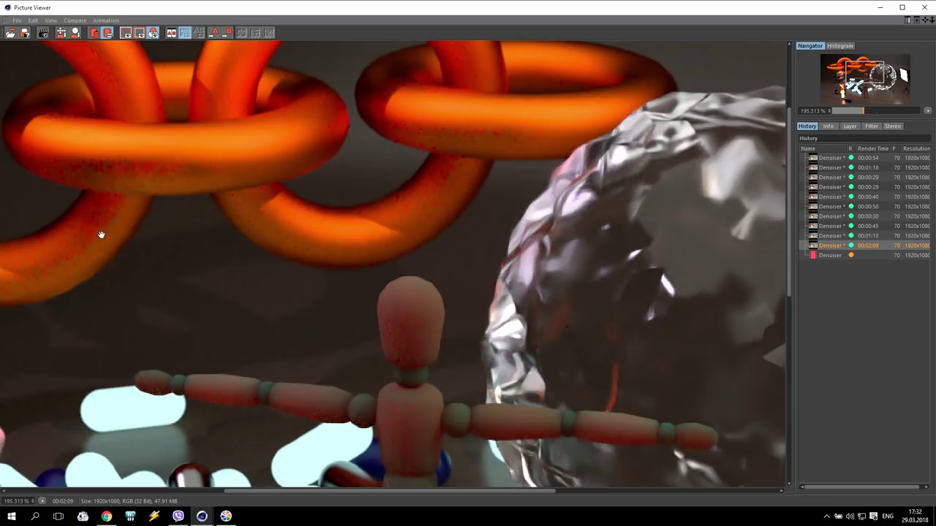
pyautogui.scroll(-4, 560, 342)
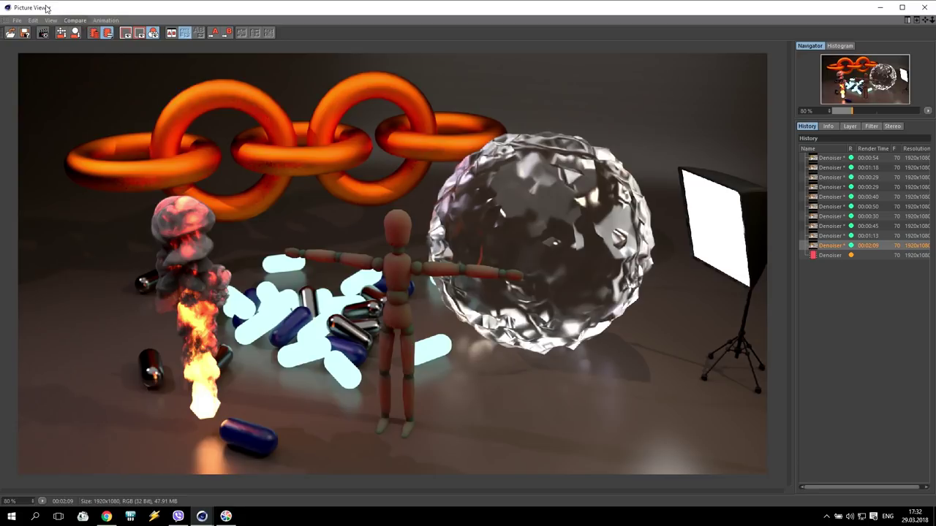
pyautogui.click(880, 9)
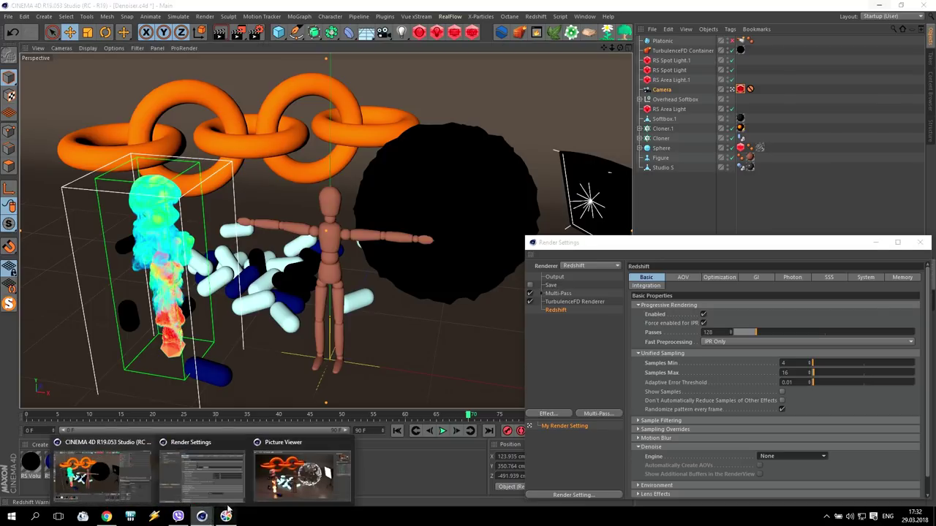
pyautogui.click(344, 475)
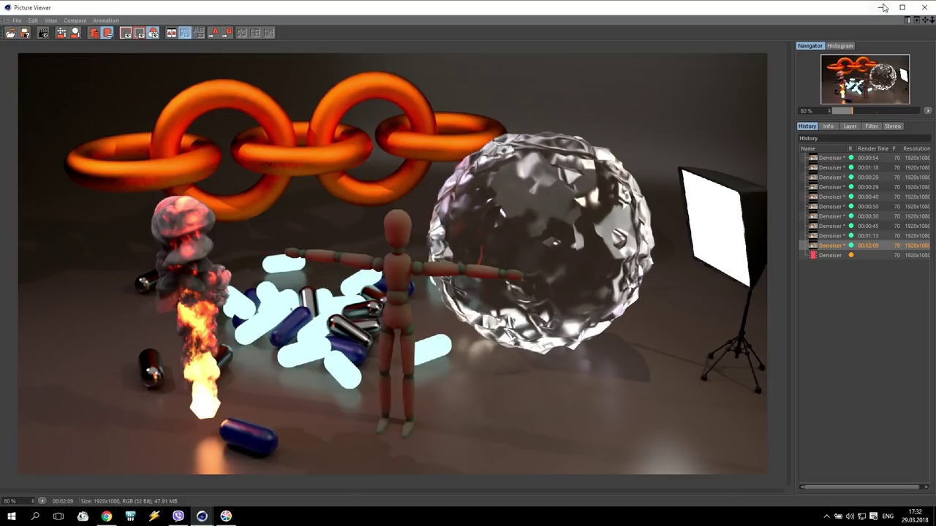
# - View the running undenoised render and compare the first two renders in the history, including the watermarked Altus one
pyautogui.click(837, 260)
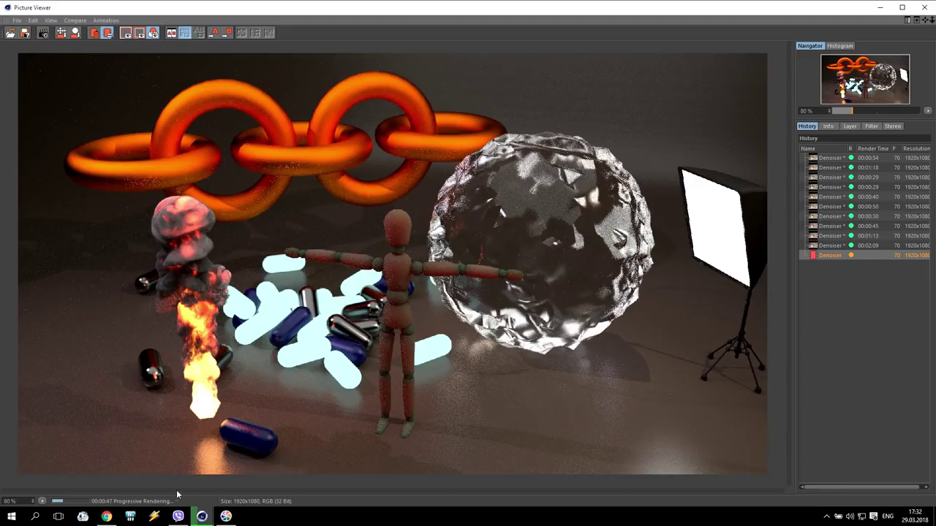
pyautogui.click(836, 168)
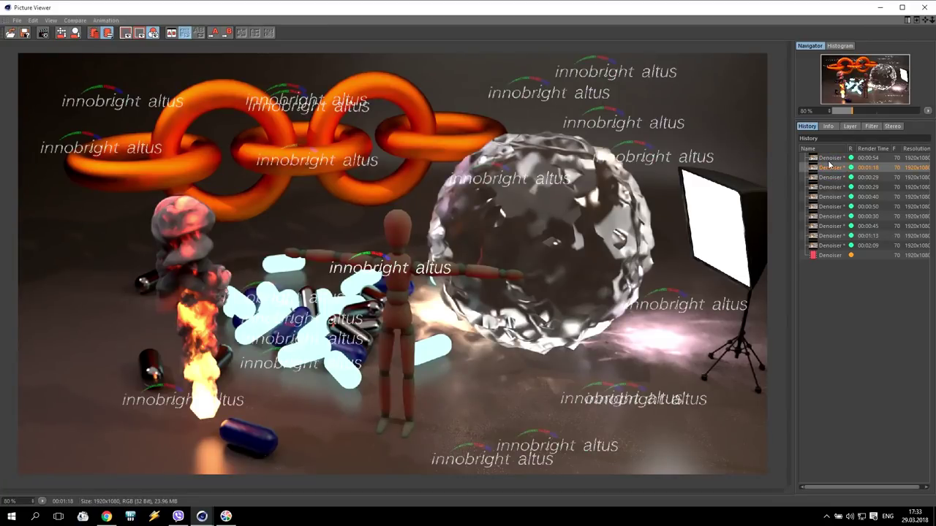
pyautogui.click(829, 158)
pyautogui.click(828, 168)
pyautogui.click(881, 9)
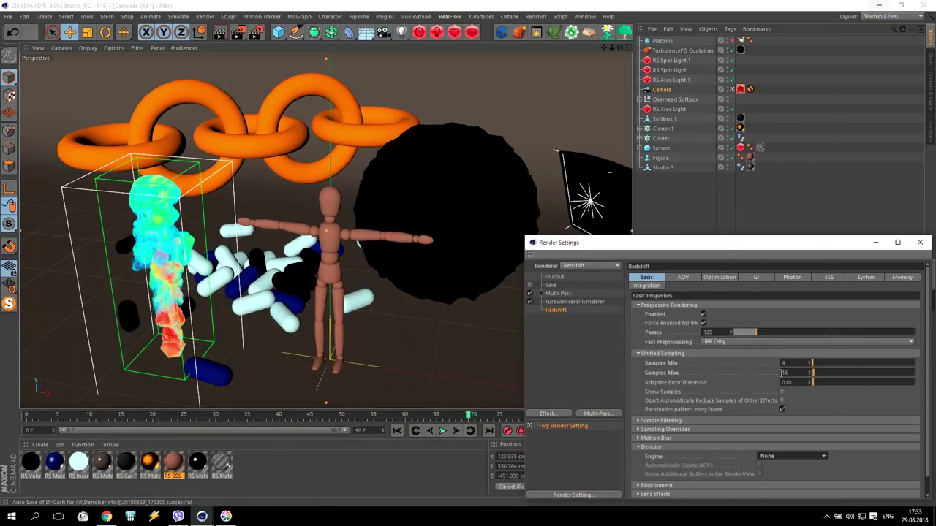
pyautogui.moveTo(178, 516)
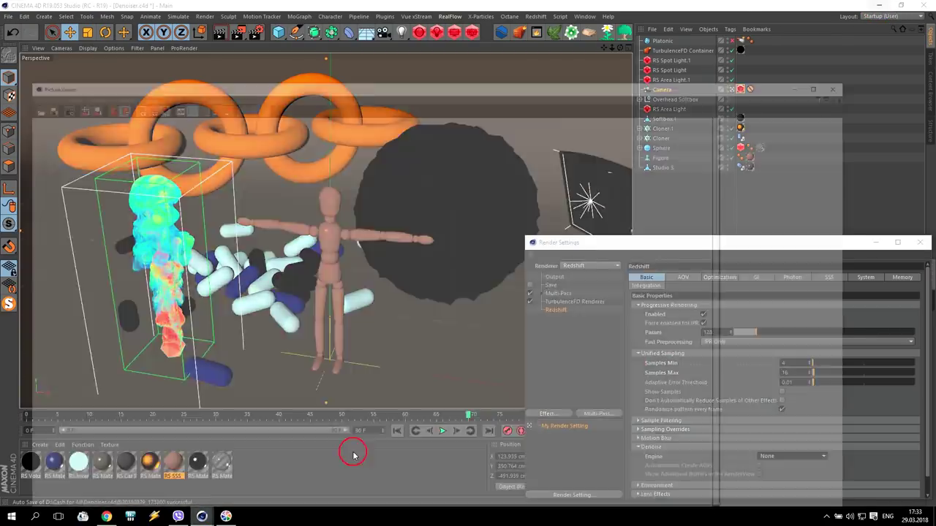
pyautogui.click(355, 449)
# - Compare the undenoised render in progress with the finished 128-pass OptiX render at 100% zoom
pyautogui.click(820, 257)
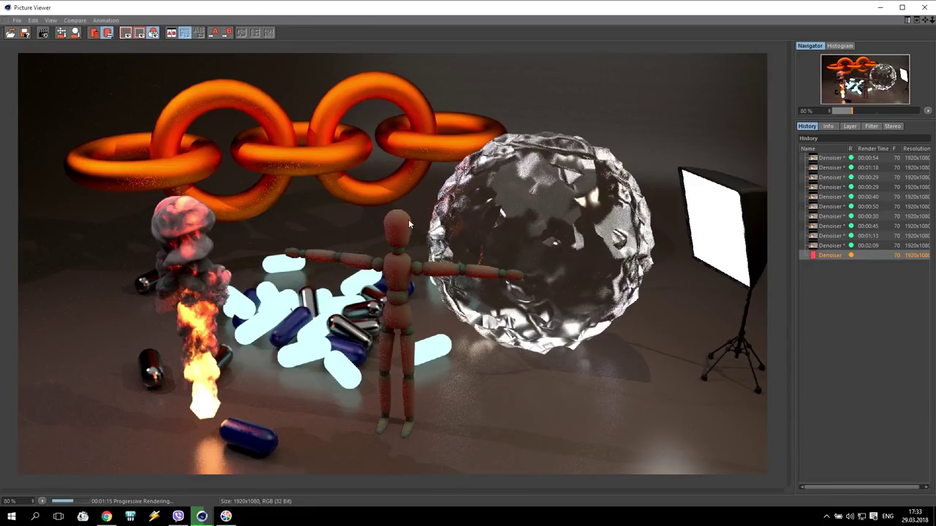
pyautogui.click(838, 245)
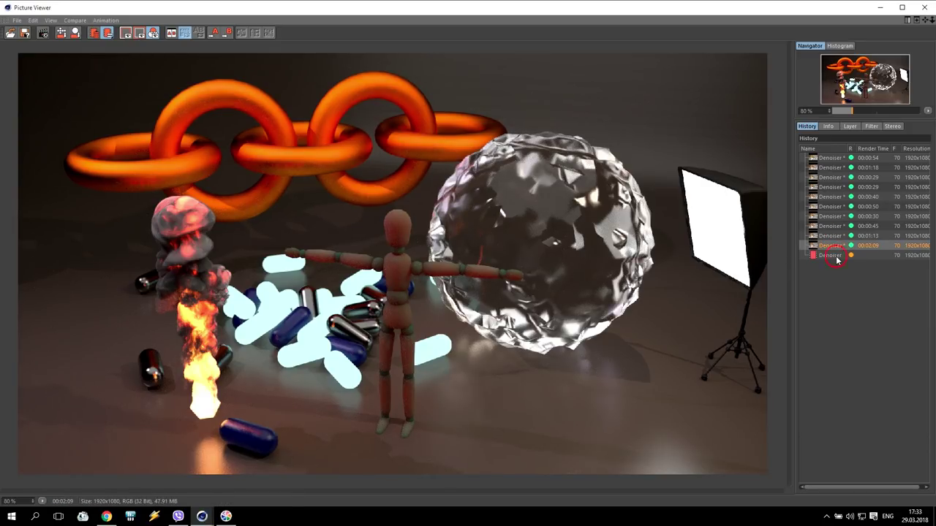
pyautogui.click(836, 255)
pyautogui.scroll(1, 562, 215)
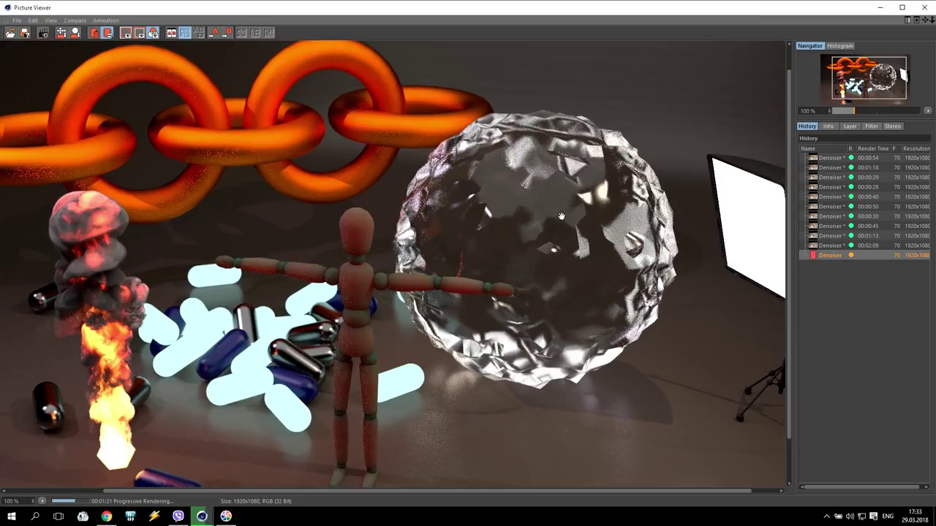
pyautogui.click(832, 247)
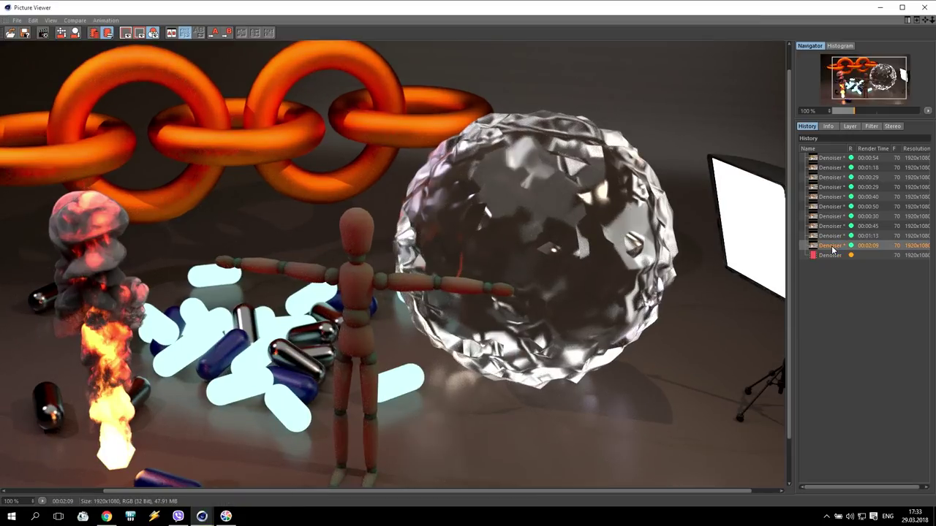
pyautogui.click(835, 255)
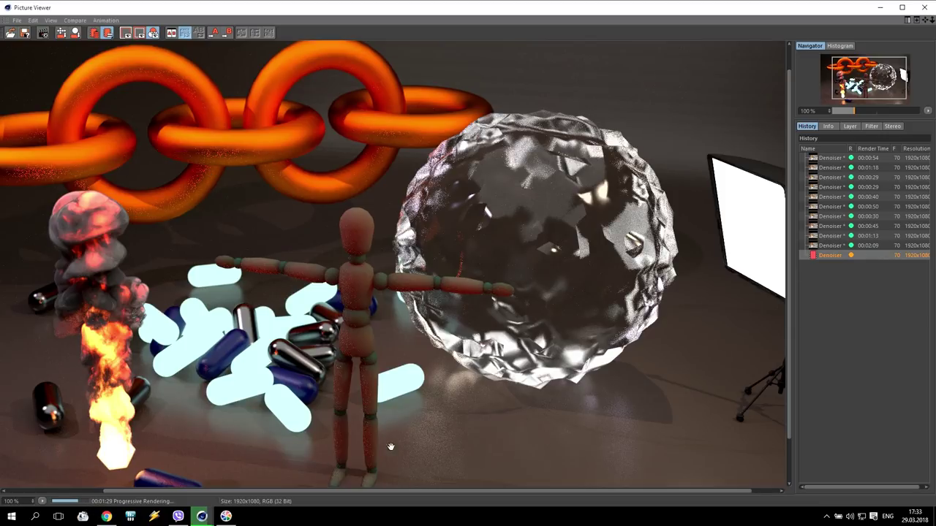
pyautogui.scroll(-1, 438, 344)
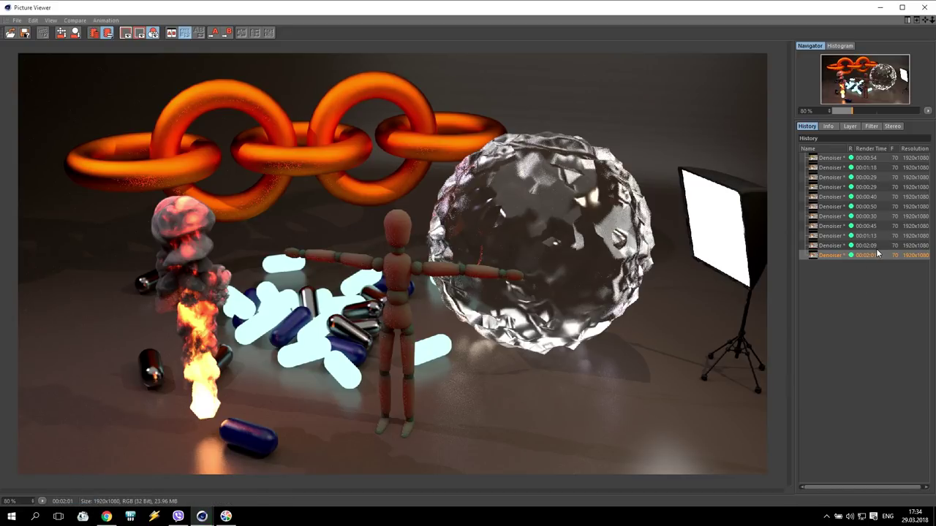
# - Alternate between the finished undenoised render and the OptiX render at 100% zoom to compare noise, and close the Picture Viewer
pyautogui.scroll(2, 549, 255)
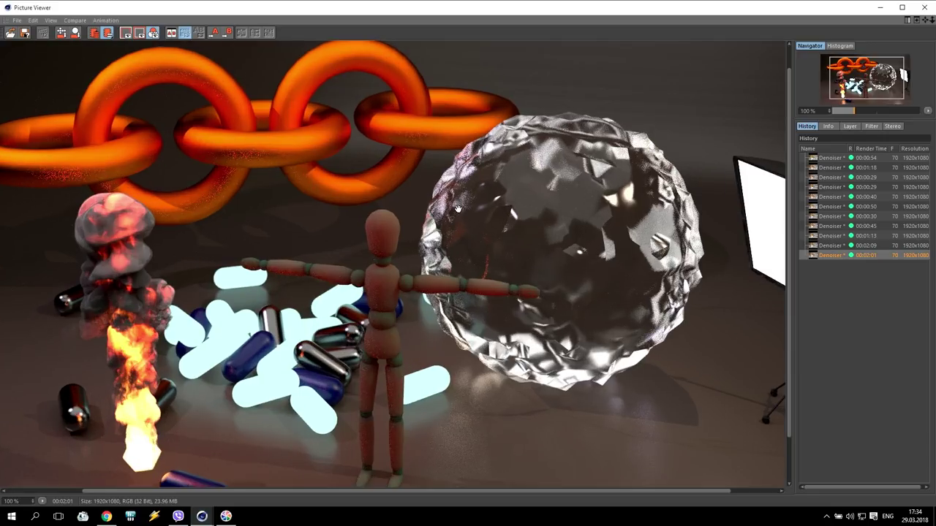
pyautogui.click(831, 247)
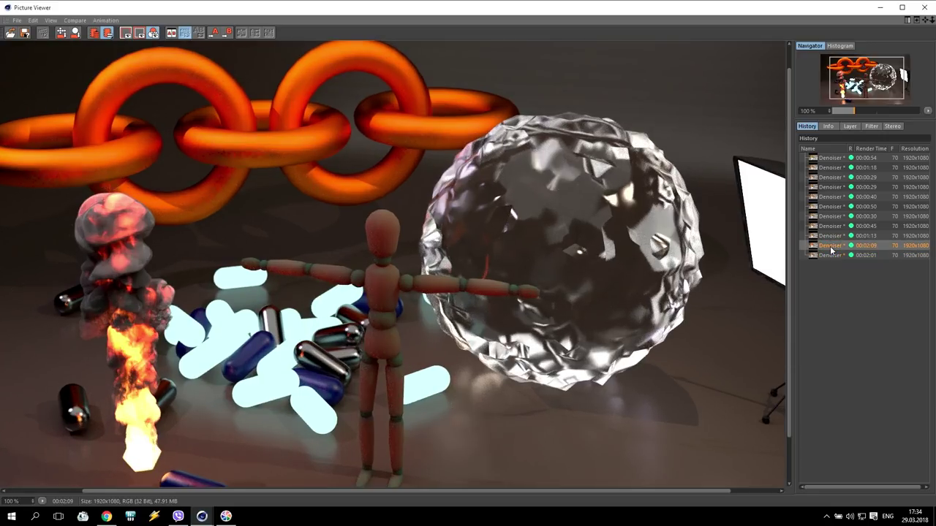
pyautogui.click(831, 255)
pyautogui.click(832, 247)
pyautogui.click(831, 255)
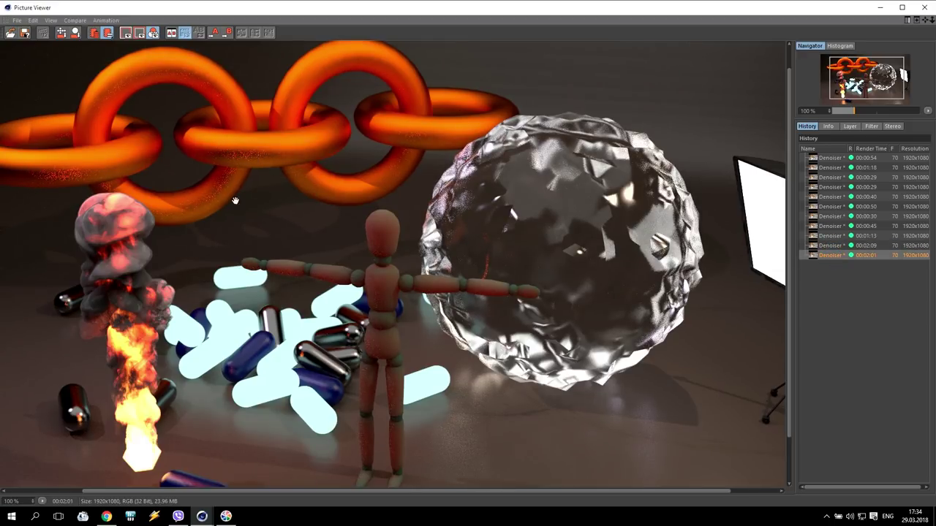
pyautogui.click(837, 246)
pyautogui.click(839, 256)
pyautogui.click(836, 246)
pyautogui.click(837, 254)
pyautogui.click(837, 247)
pyautogui.click(837, 255)
pyautogui.click(837, 246)
pyautogui.click(837, 254)
pyautogui.click(924, 8)
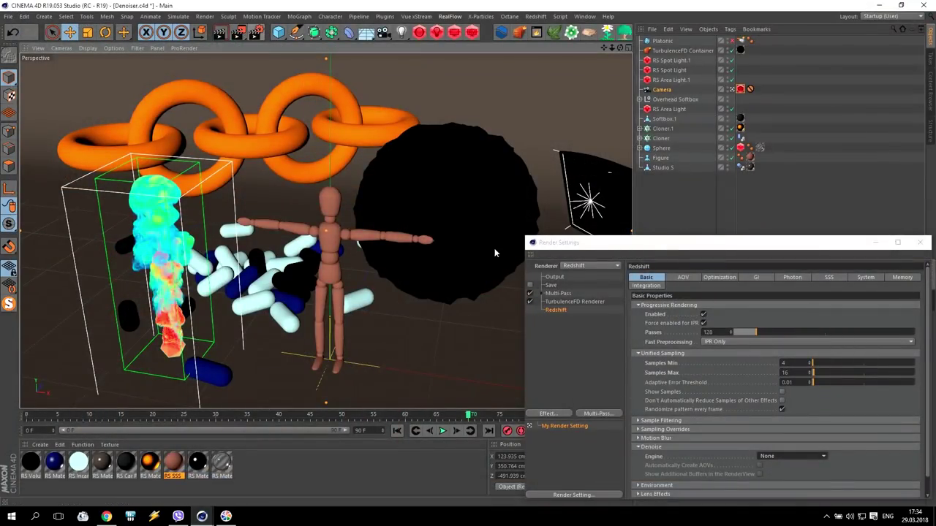
# - Review the sampling overrides in the Redshift render settings and the area samples of RS Area Light.1
pyautogui.click(548, 308)
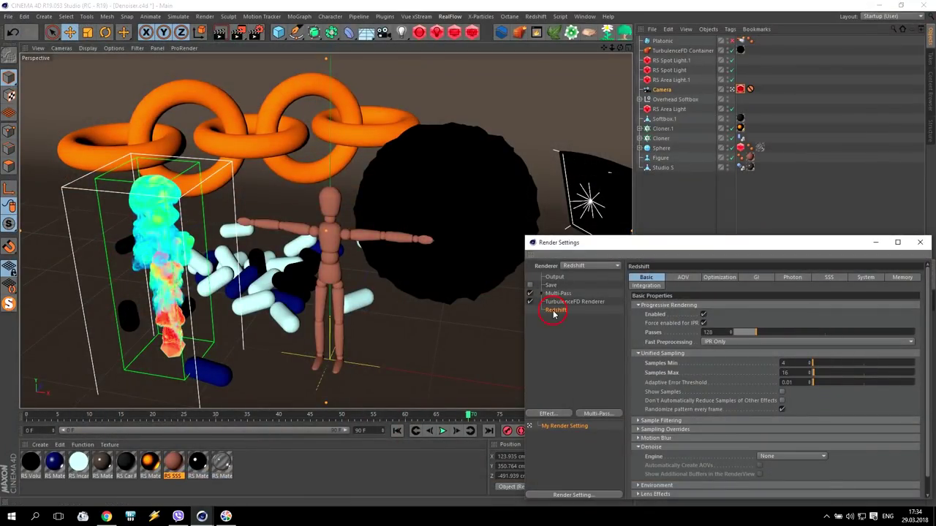
pyautogui.click(638, 429)
pyautogui.click(921, 242)
pyautogui.click(665, 79)
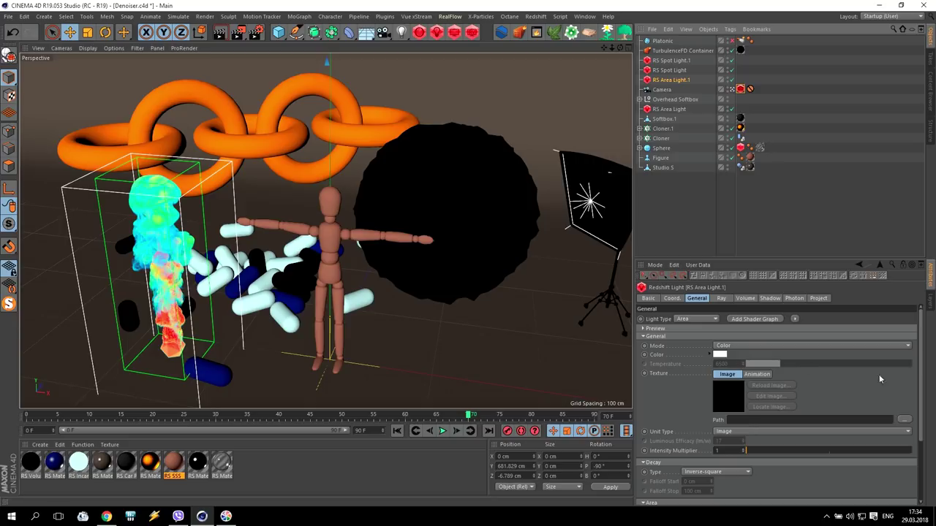
pyautogui.moveTo(924, 373); pyautogui.dragTo(923, 440)
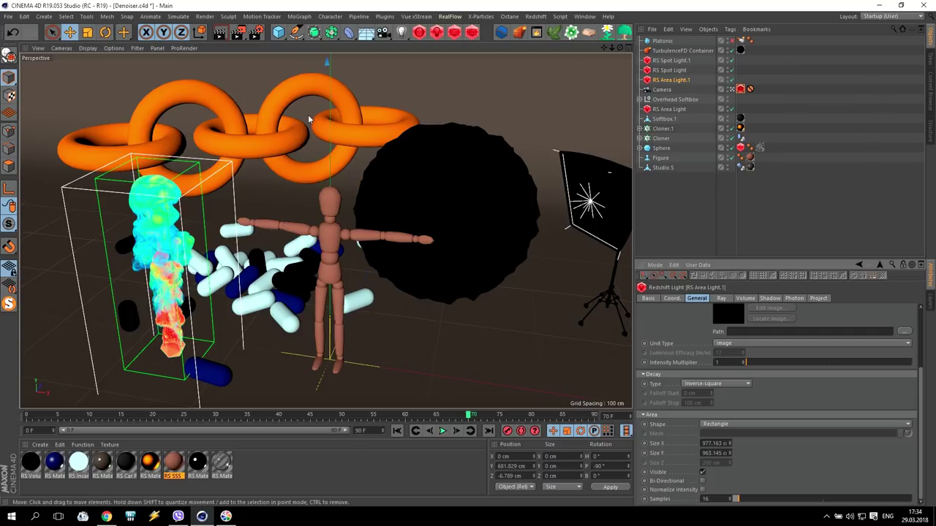
# - Set unified sampling to 16 min and 64 max, choose the Altus Dual Pass denoise engine, and render the frame
pyautogui.click(255, 32)
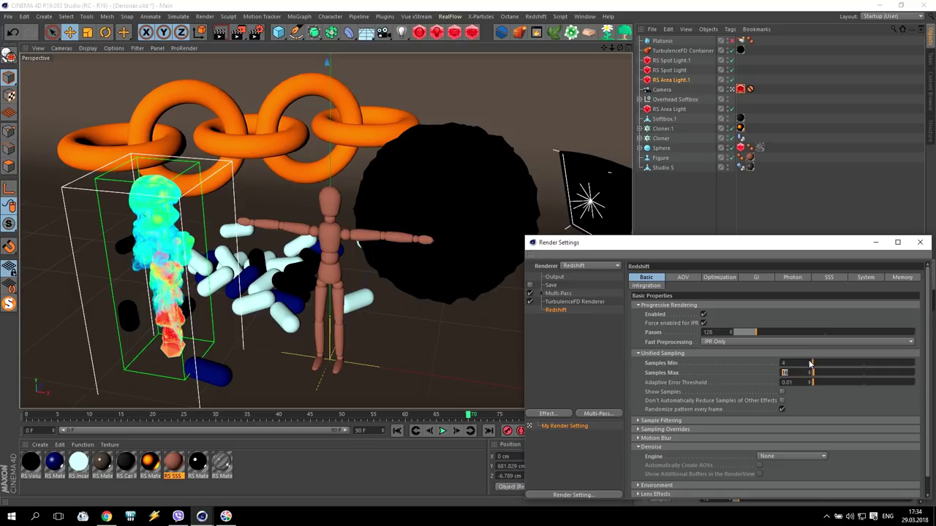
pyautogui.click(783, 359)
pyautogui.click(804, 456)
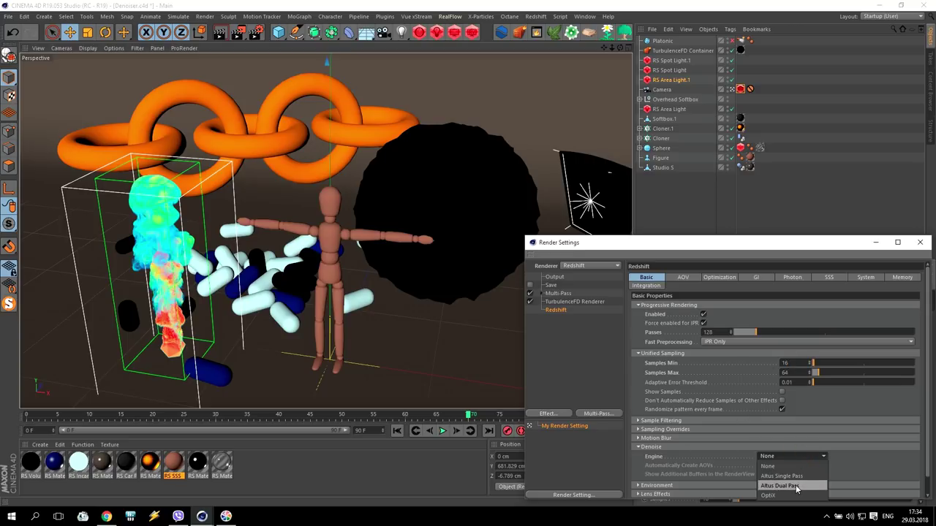
pyautogui.click(797, 486)
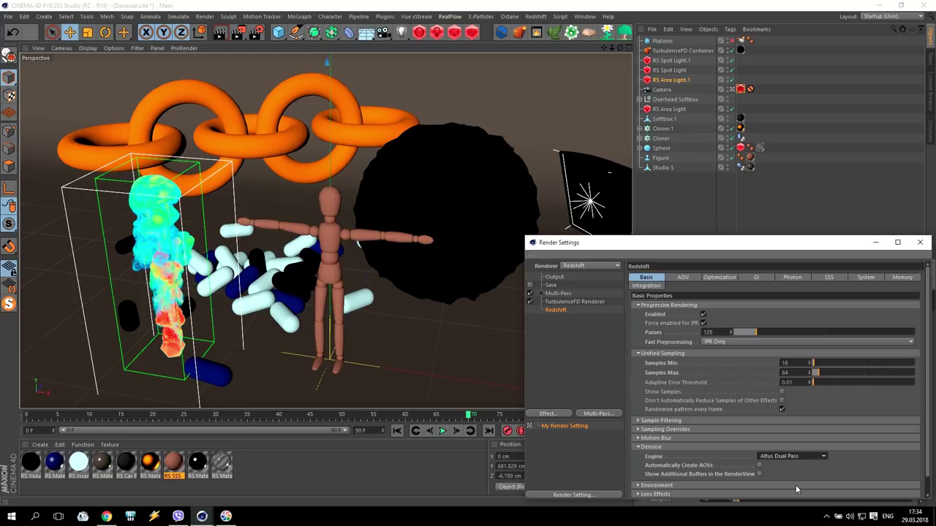
pyautogui.click(237, 33)
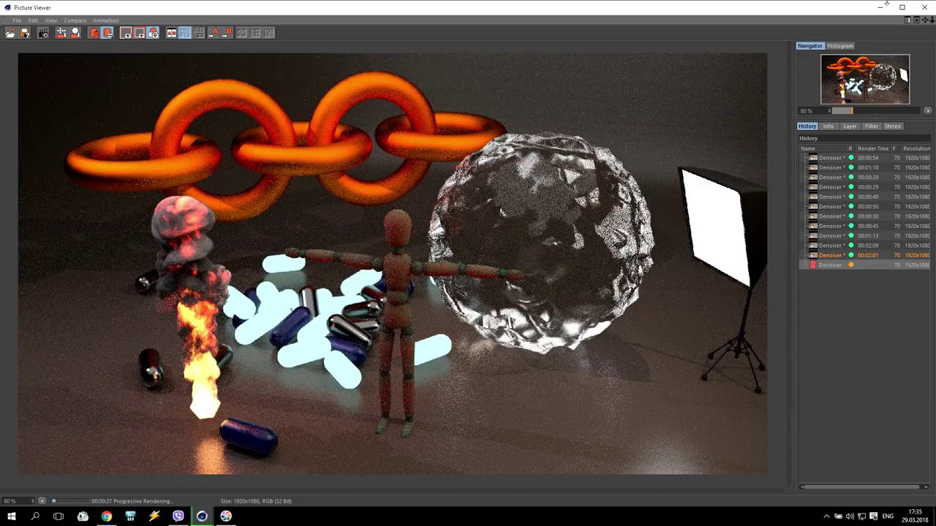
# - Stop the running render, close the Picture Viewer, and disable progressive rendering in the Redshift settings
pyautogui.click(924, 7)
pyautogui.click(491, 292)
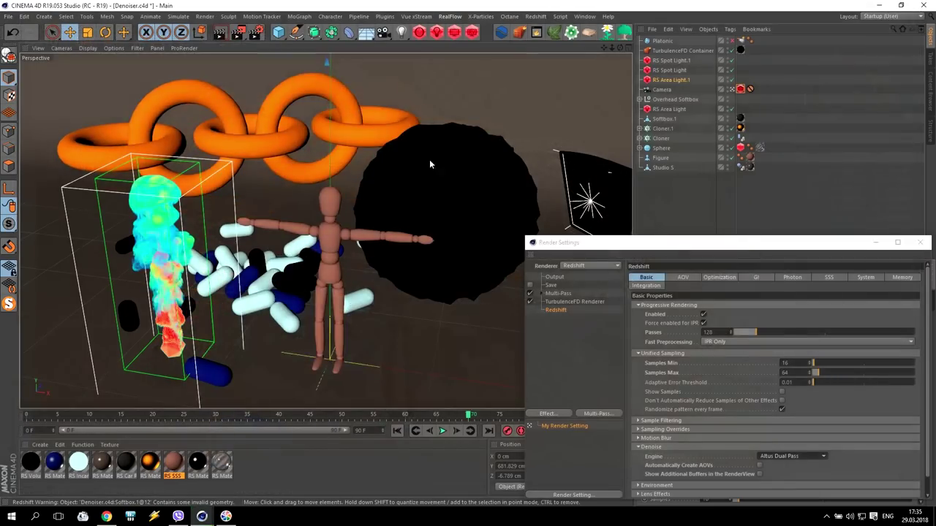
pyautogui.click(703, 315)
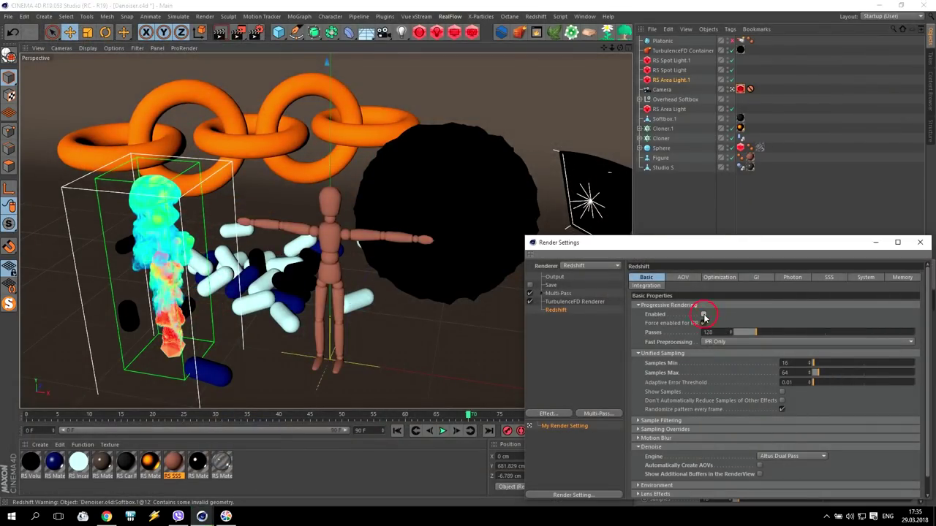
# - Render the frame to the Picture Viewer, delete the aborted unsaved render from the history, and display the running render
pyautogui.click(237, 32)
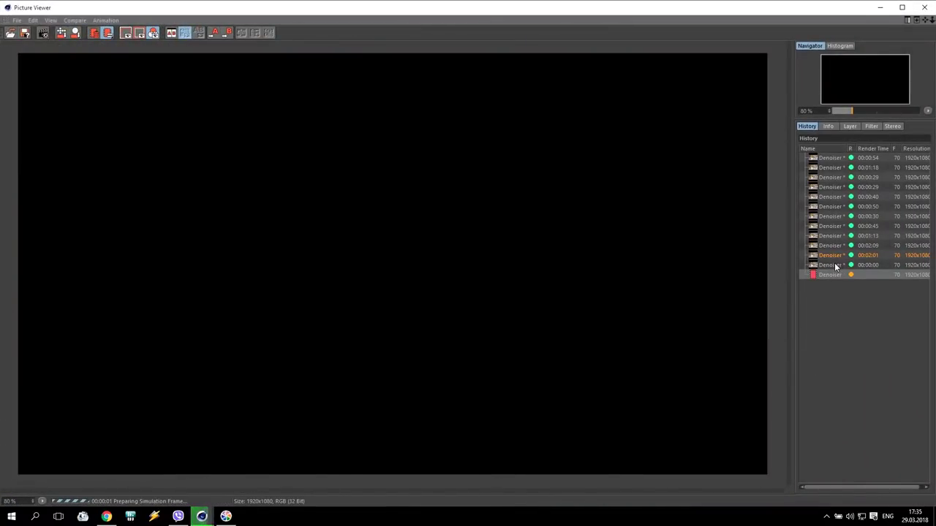
pyautogui.click(834, 265)
pyautogui.press('Delete')
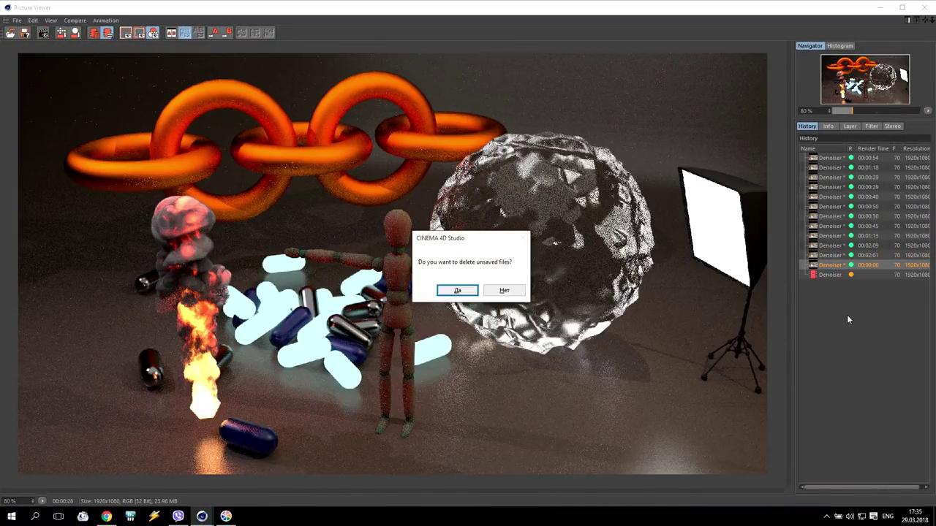
pyautogui.click(457, 290)
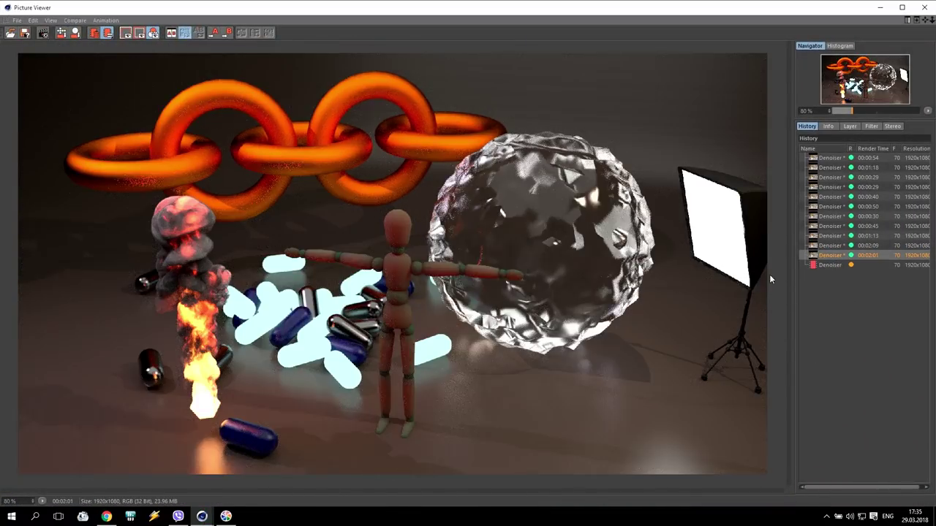
pyautogui.click(836, 267)
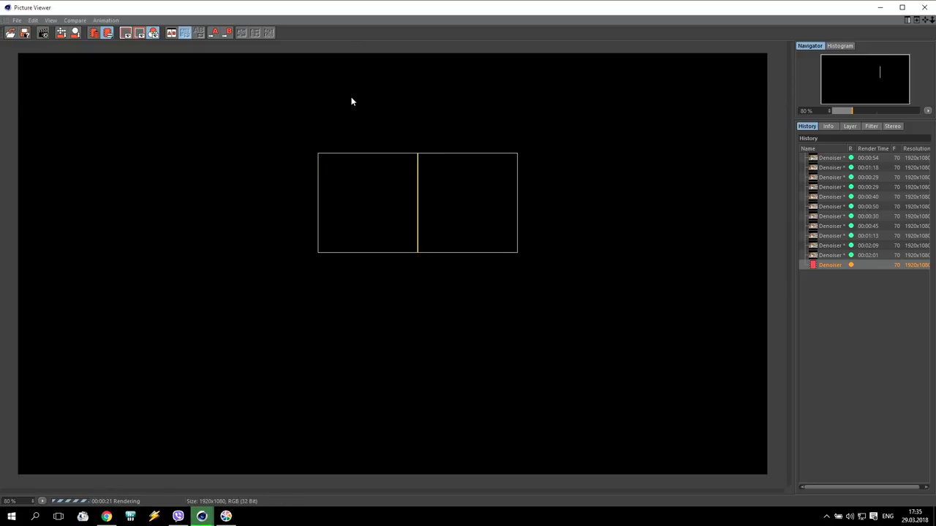
# - Launch After Effects, check the DE:Noise for After Effects purchase page in the browser while it loads, and return to the Picture Viewer
pyautogui.click(9, 518)
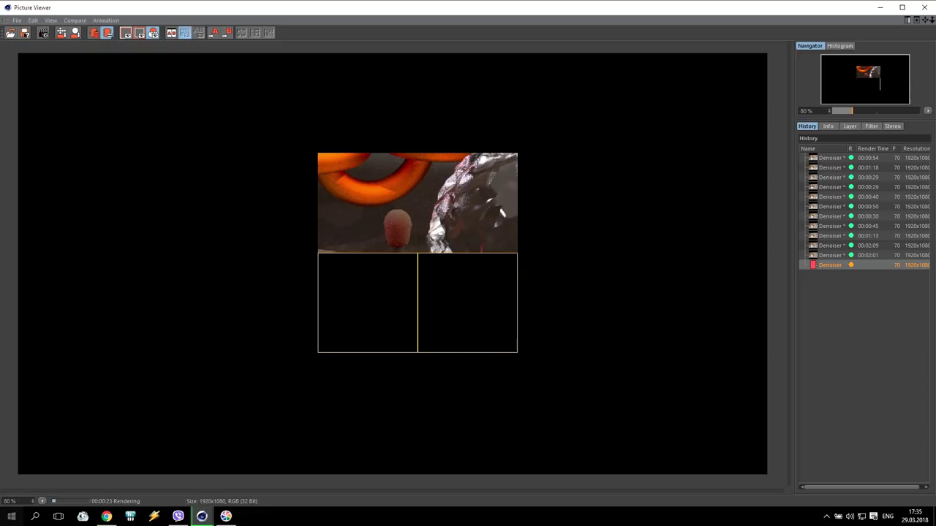
pyautogui.click(454, 284)
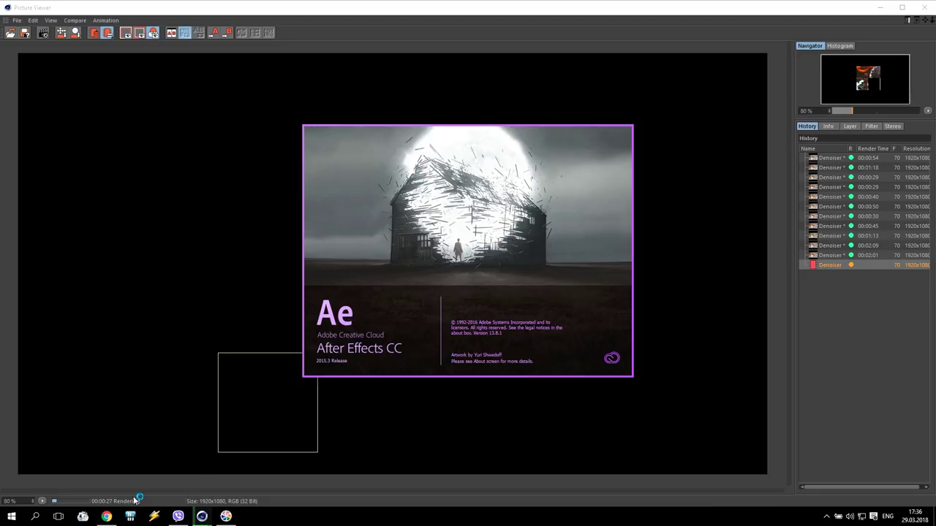
pyautogui.click(108, 517)
pyautogui.click(339, 7)
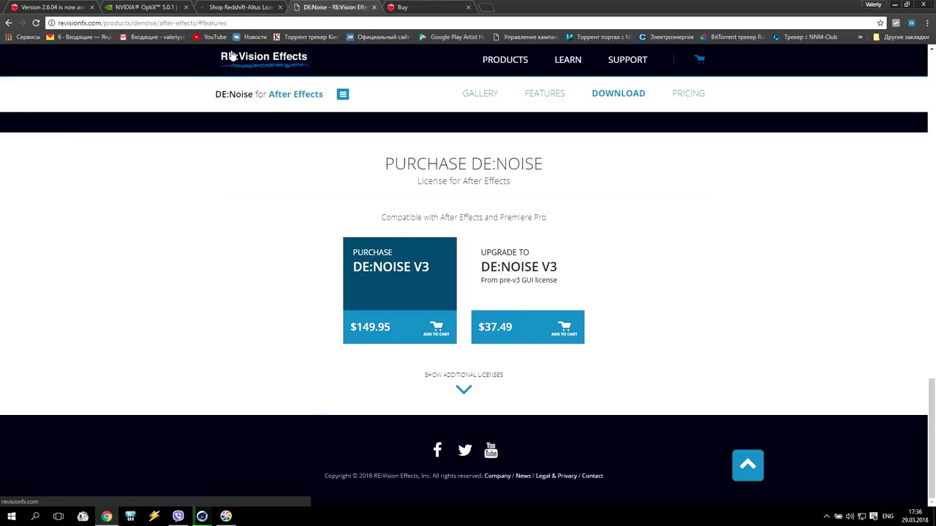
pyautogui.click(892, 5)
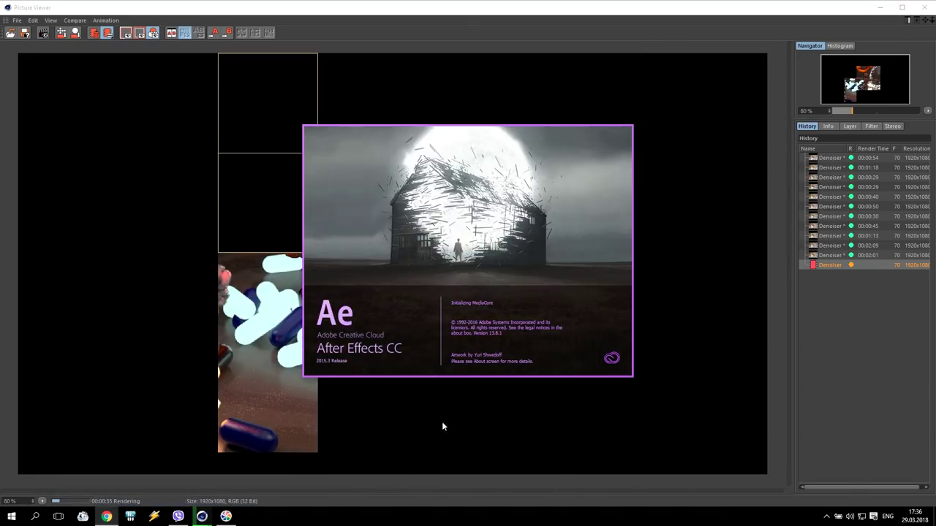
pyautogui.click(463, 16)
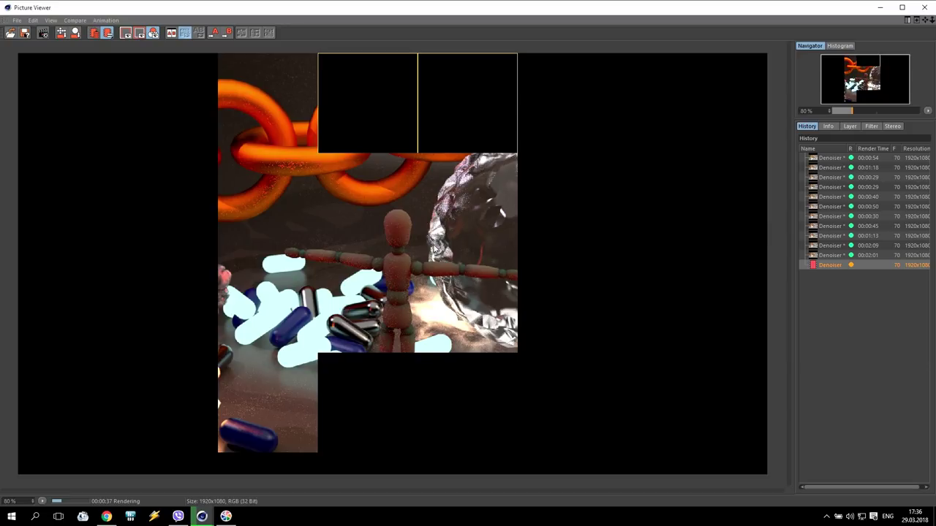
# - Alternate between the previous finished render and the running Altus render in the history to compare their noise
pyautogui.click(834, 255)
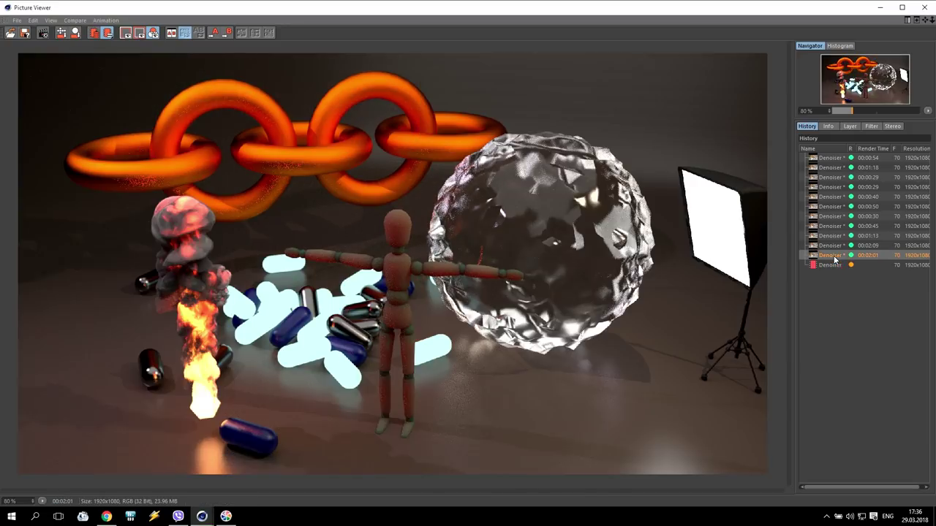
pyautogui.click(834, 265)
pyautogui.click(830, 256)
pyautogui.click(831, 264)
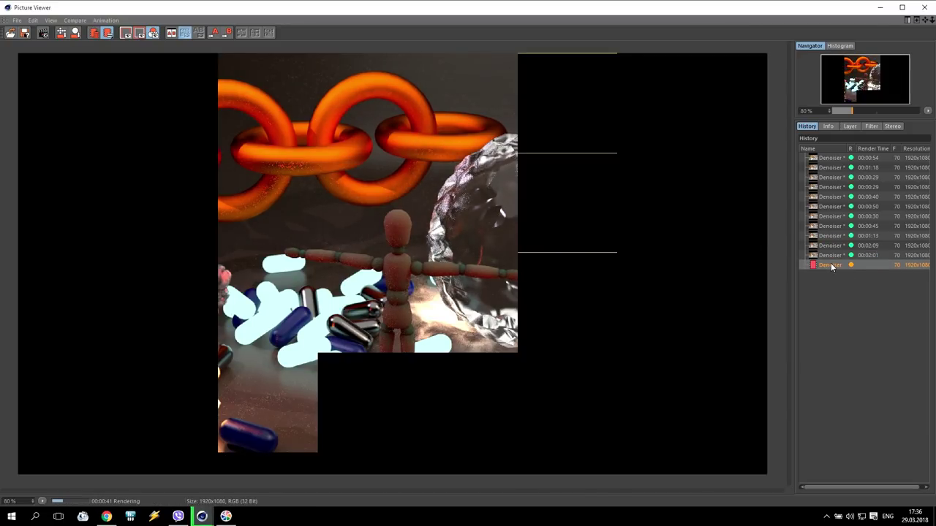
pyautogui.click(830, 257)
pyautogui.click(831, 263)
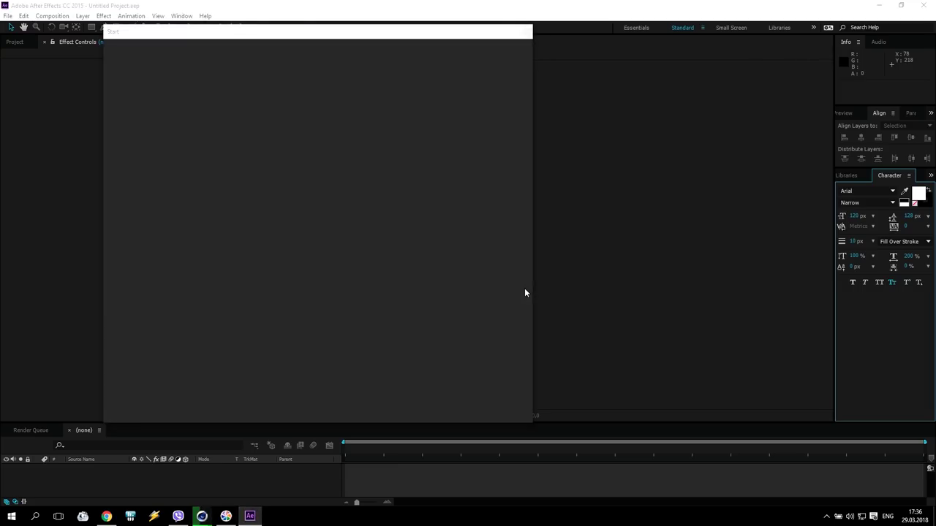
# - Dismiss the After Effects start window, show the project contents area, and go back to the Picture Viewer
pyautogui.click(526, 33)
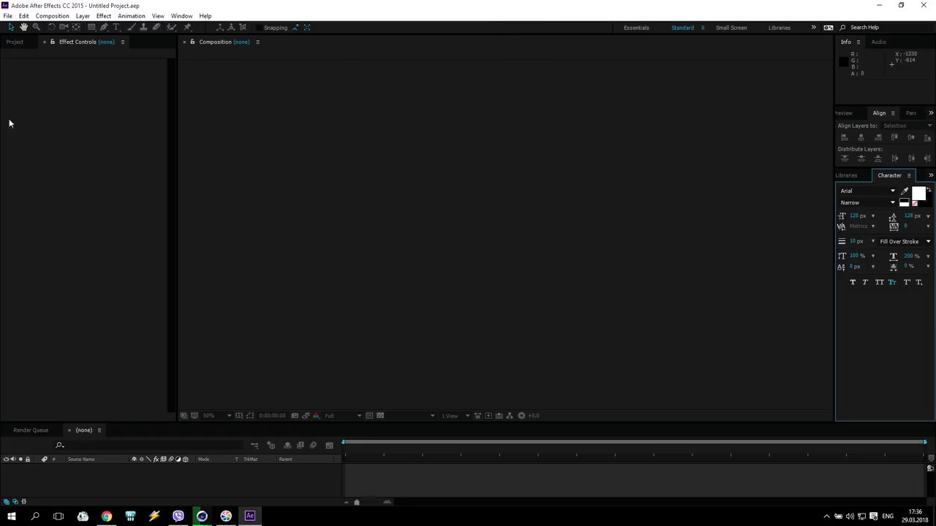
pyautogui.click(14, 42)
pyautogui.click(880, 6)
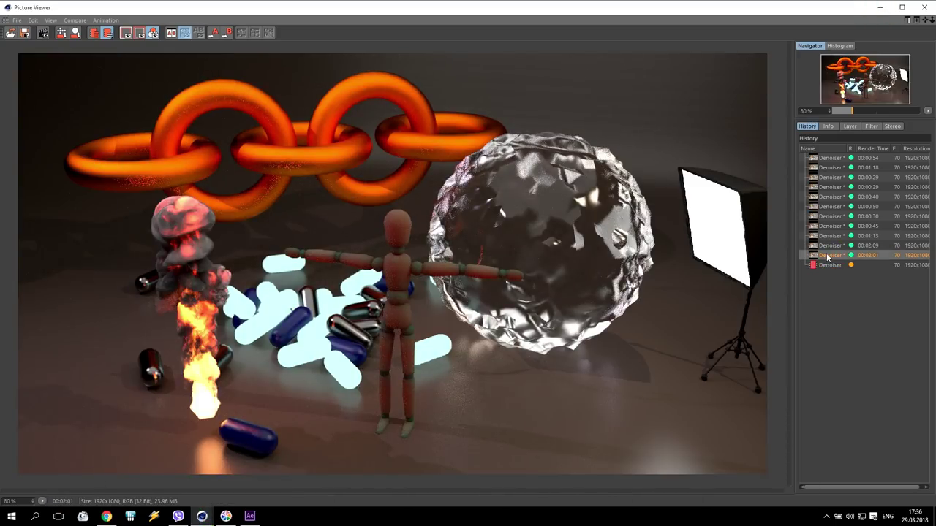
# - Save the previous finished render to the Desktop as the PNG still image Denoiser.png, choosing its color depth
pyautogui.click(24, 33)
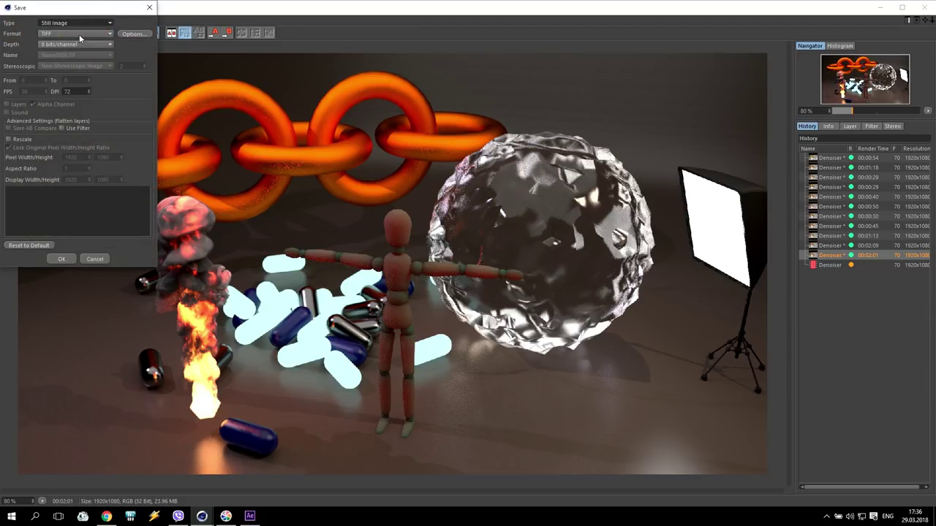
pyautogui.click(79, 34)
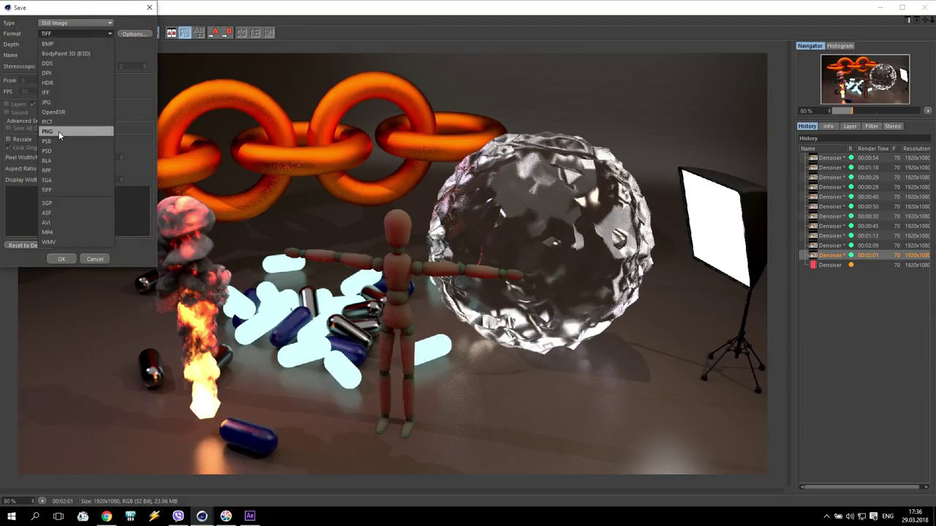
pyautogui.click(55, 130)
pyautogui.click(75, 45)
pyautogui.click(76, 59)
pyautogui.click(61, 259)
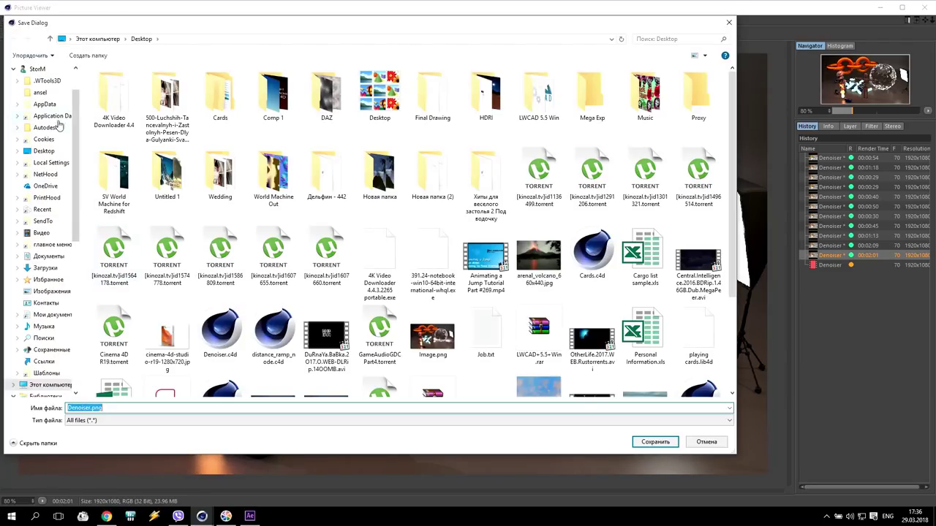
pyautogui.click(634, 440)
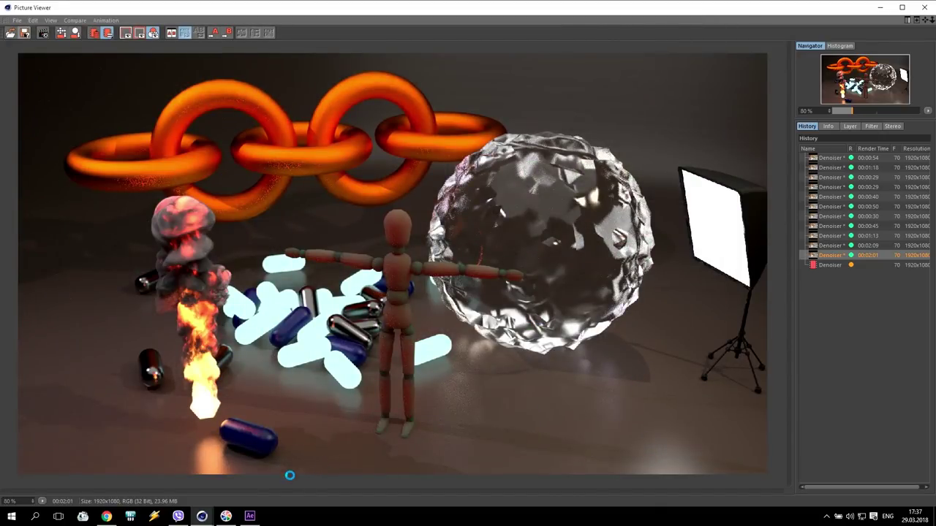
# - Switch to After Effects and import Denoiser.png from the Desktop
pyautogui.click(250, 516)
pyautogui.doubleClick(121, 197)
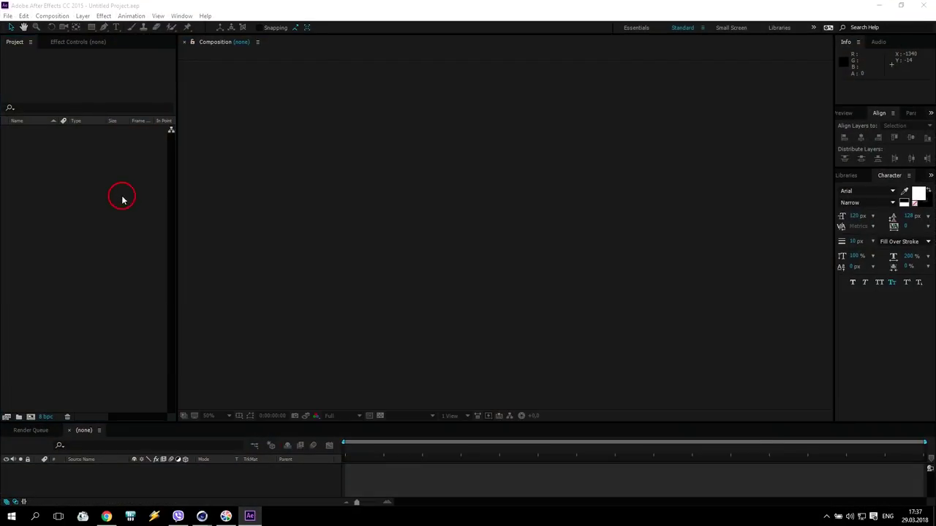
pyautogui.scroll(-5, 308, 259)
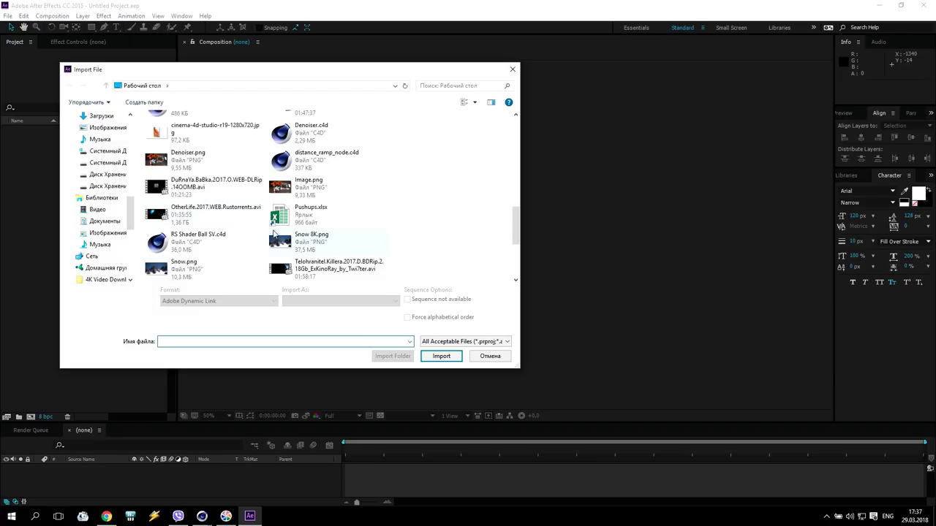
pyautogui.click(188, 164)
pyautogui.click(441, 356)
# - Create a composition from Denoiser.png and set the project color depth to 16 bpc
pyautogui.moveTo(27, 132); pyautogui.dragTo(31, 416)
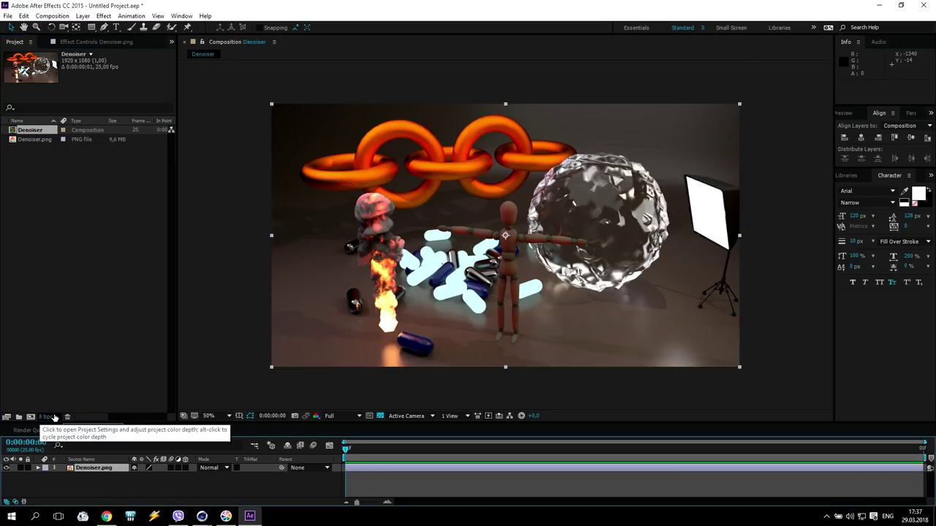
pyautogui.keyDown('alt'); pyautogui.click(45, 417); pyautogui.keyUp('alt')
pyautogui.scroll(2, 497, 236)
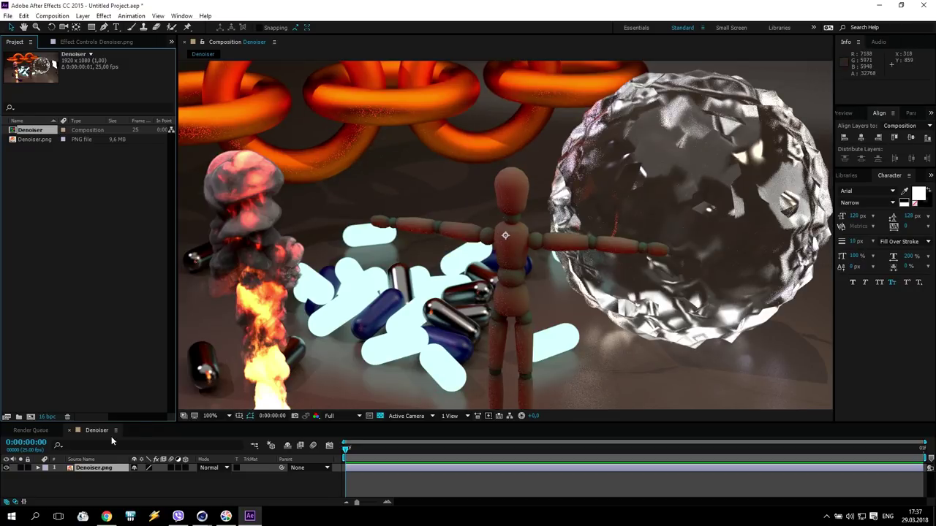
# - Apply the RE:Vision DE:Noise effect to the Denoiser.png layer
pyautogui.click(90, 471)
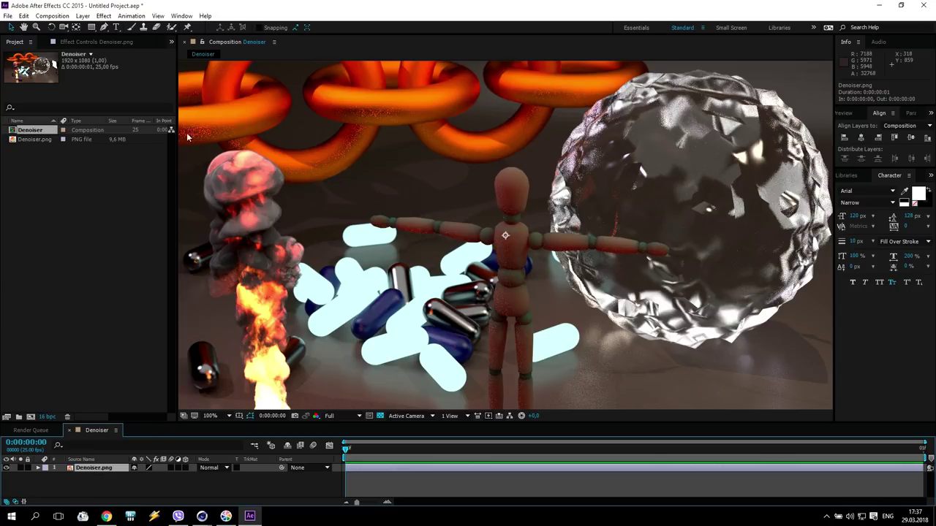
pyautogui.click(104, 16)
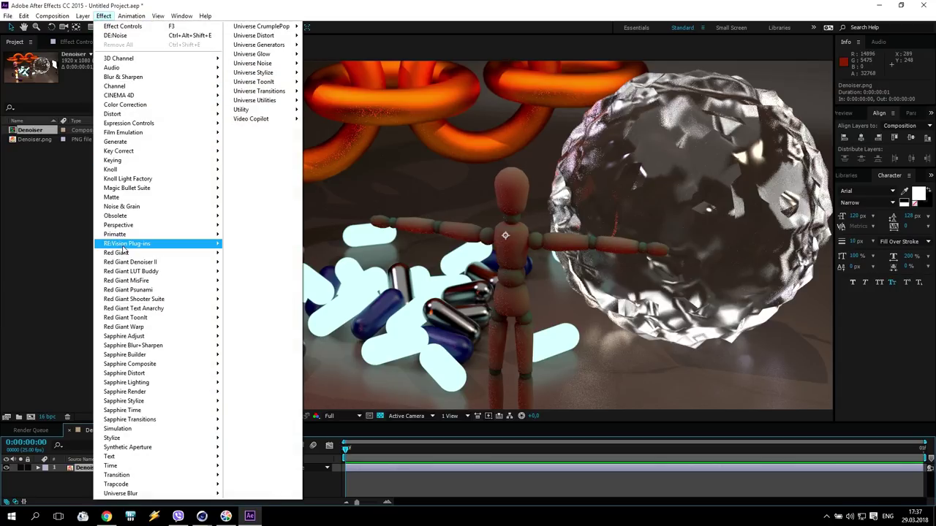
pyautogui.moveTo(123, 250)
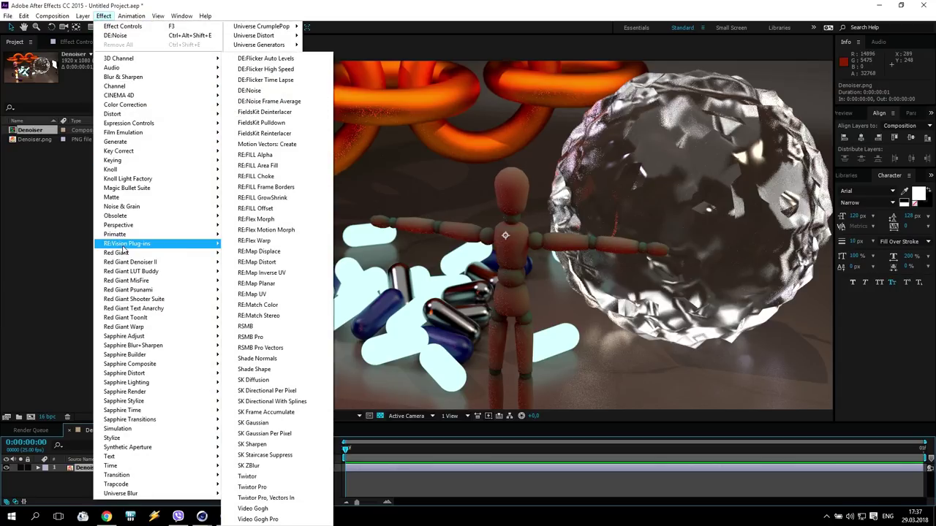
pyautogui.click(265, 91)
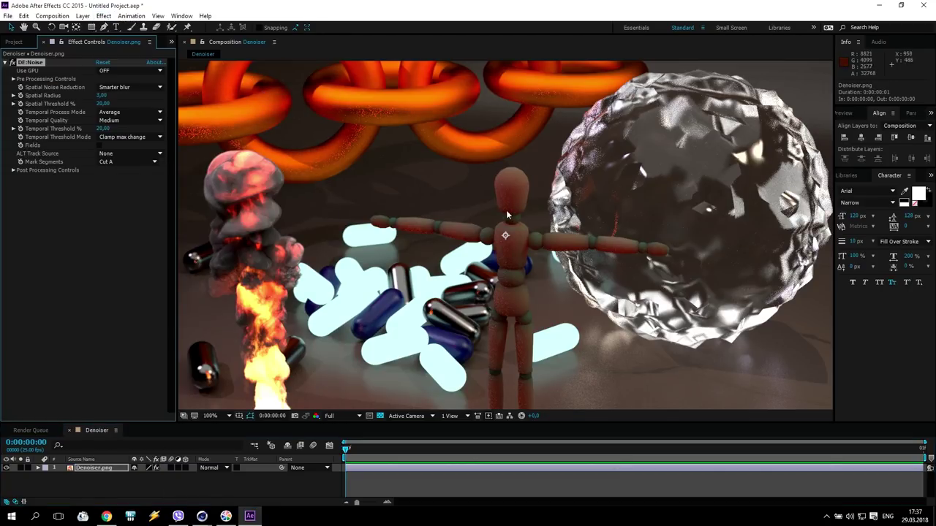
# - Set the DE:Noise spatial noise reduction to Directional and the temporal quality to Best - Inv Warp (Faster)
pyautogui.click(115, 87)
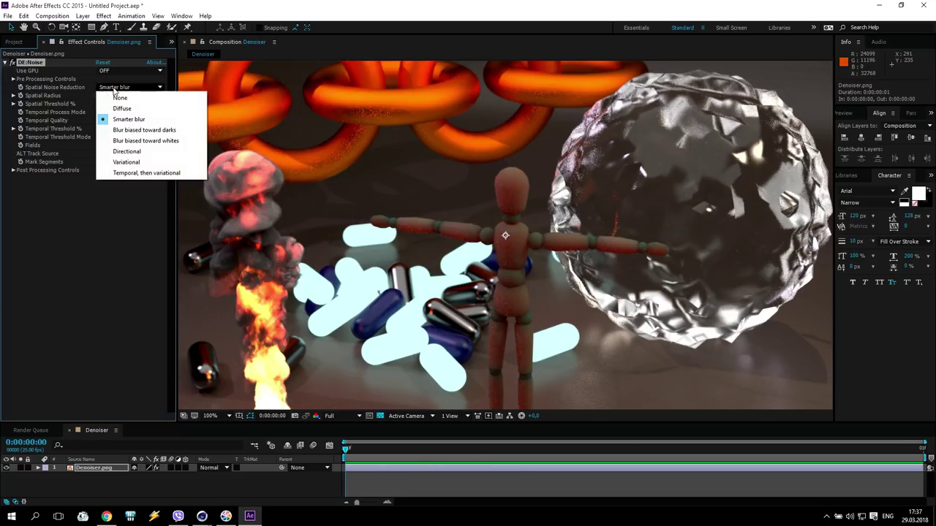
pyautogui.click(128, 152)
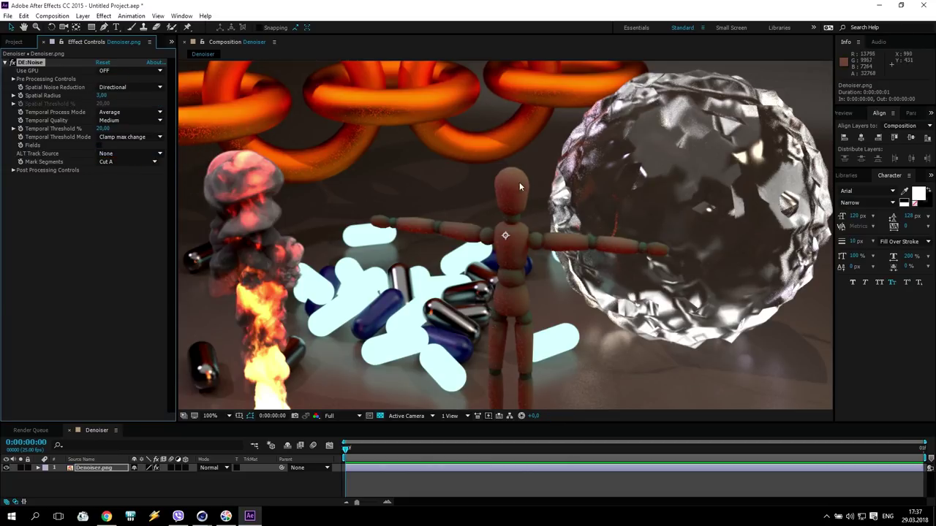
pyautogui.click(121, 121)
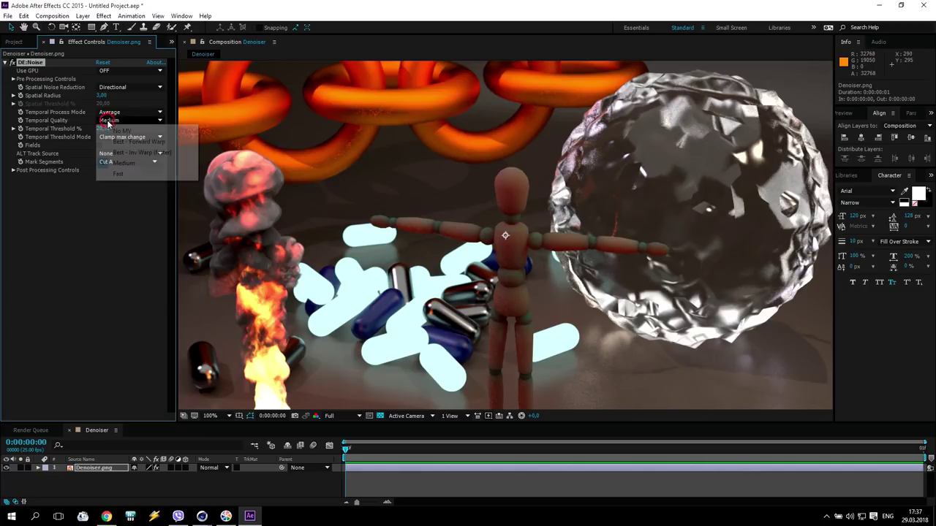
pyautogui.click(136, 154)
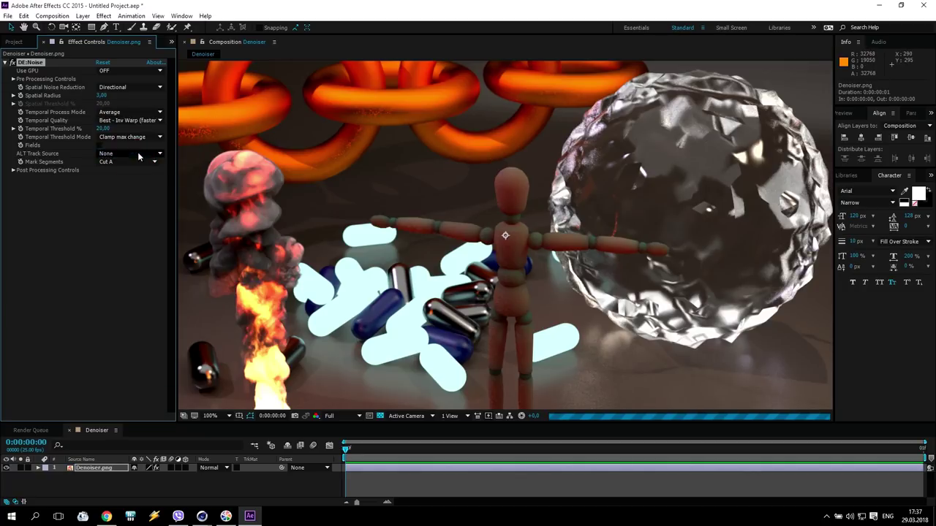
# - Set the DE:Noise temporal process mode to Motion weighted average and turn its GPU use on
pyautogui.click(144, 112)
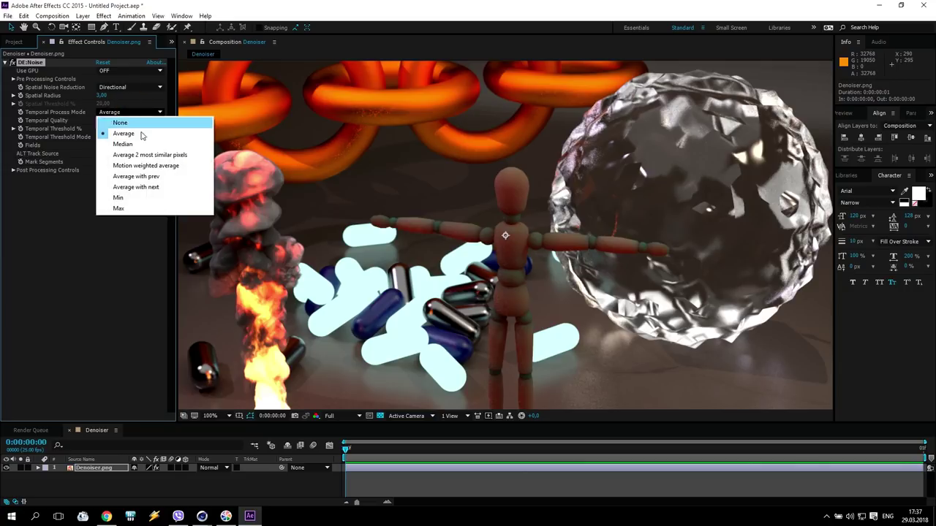
pyautogui.click(205, 167)
pyautogui.click(120, 71)
pyautogui.click(120, 89)
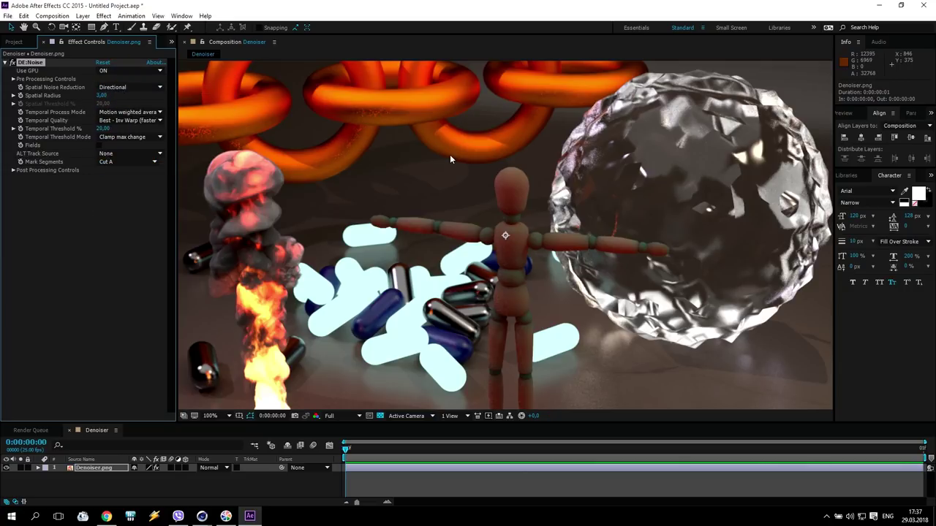
# - Inspect the denoised composition at 200%, 100% and 50% magnification to judge the remaining noise
pyautogui.press(',')
pyautogui.press('.')
pyautogui.press('.')
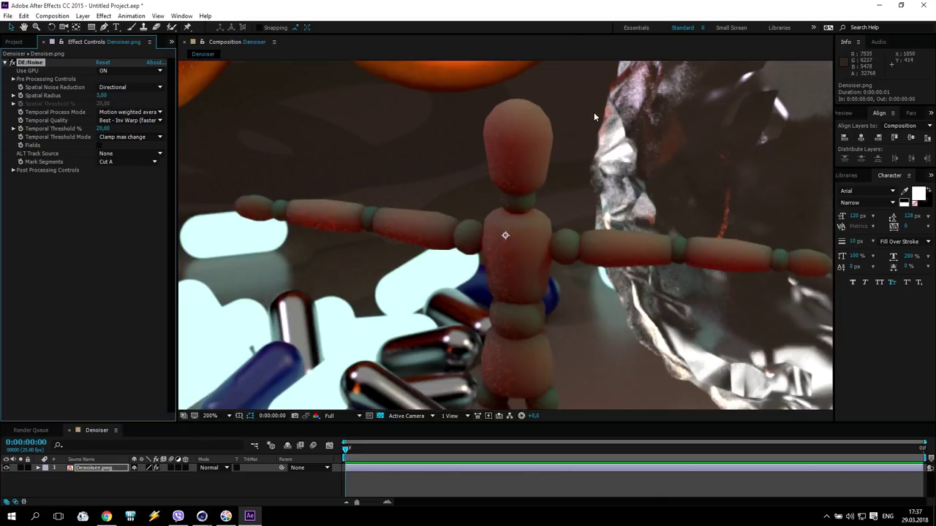
pyautogui.press(',')
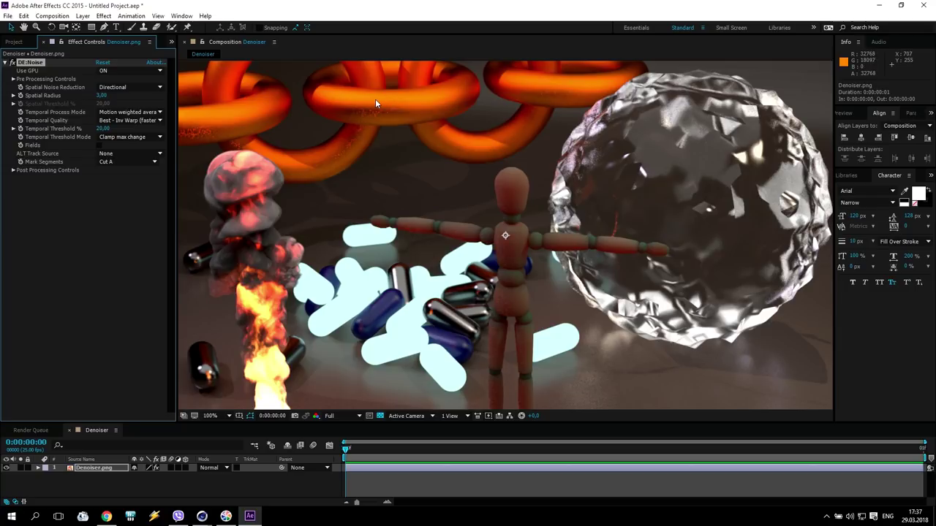
pyautogui.press(',')
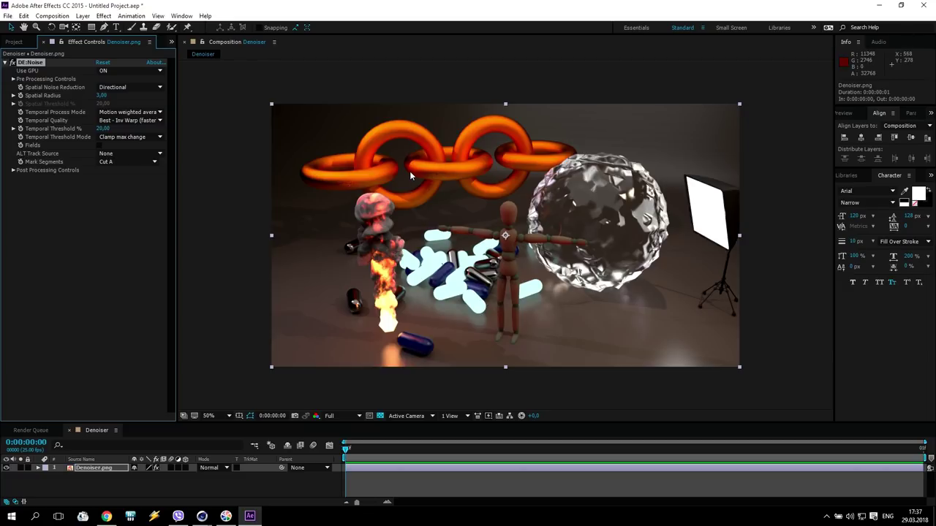
# - Try a DE:Noise spatial radius of 5 and raise it to 20
pyautogui.click(101, 97)
pyautogui.write('5')
pyautogui.press('Return')
pyautogui.click(100, 96)
pyautogui.write('20')
pyautogui.press('Return')
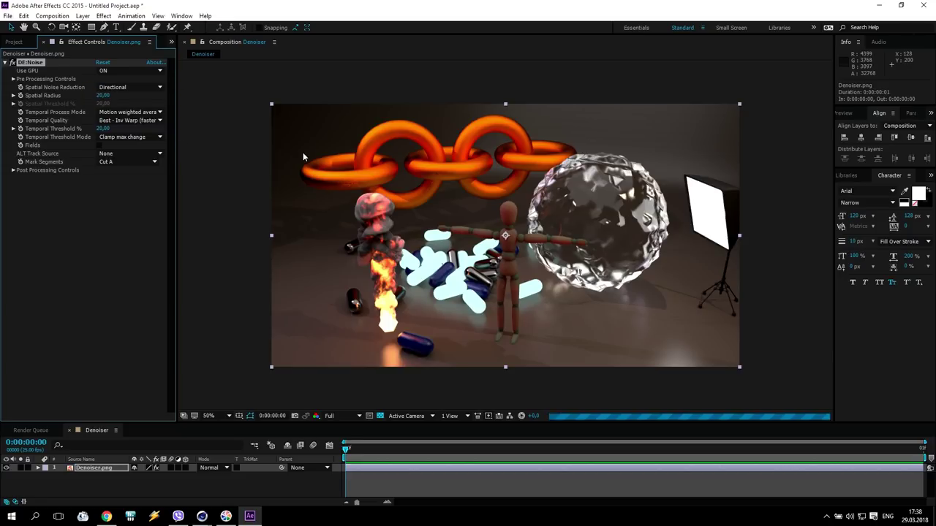
# - Examine the denoised composition at several magnifications to judge the stronger spatial smoothing
pyautogui.press('.')
pyautogui.press('.')
pyautogui.press(',')
pyautogui.press(',')
pyautogui.press(',')
pyautogui.press(',')
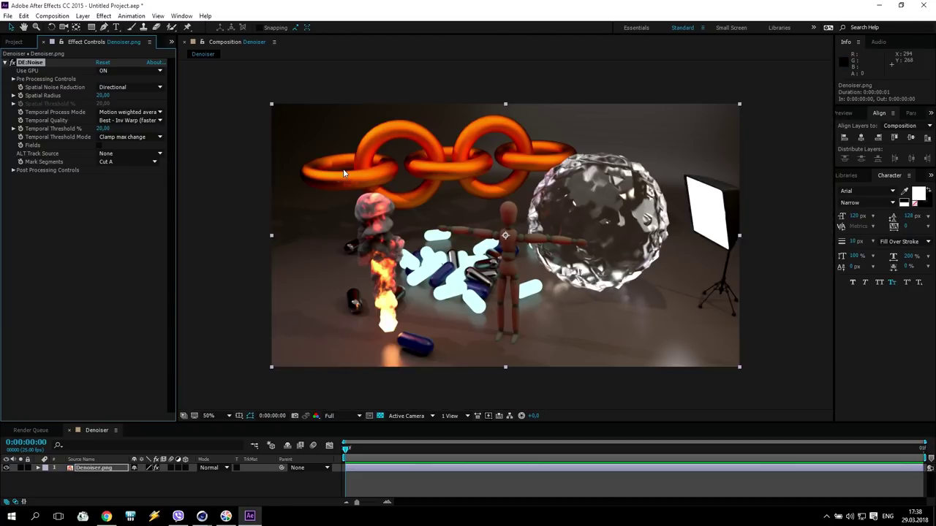
pyautogui.press('.')
pyautogui.press('.')
pyautogui.press('.')
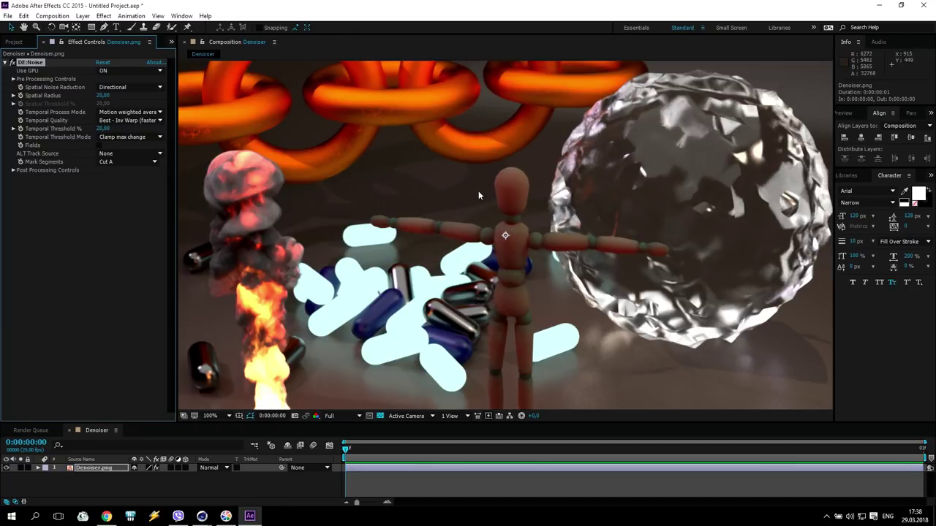
# - Switch to the Cinema 4D Picture Viewer and view the Altus render that is still in progress
pyautogui.moveTo(218, 517)
pyautogui.click(296, 481)
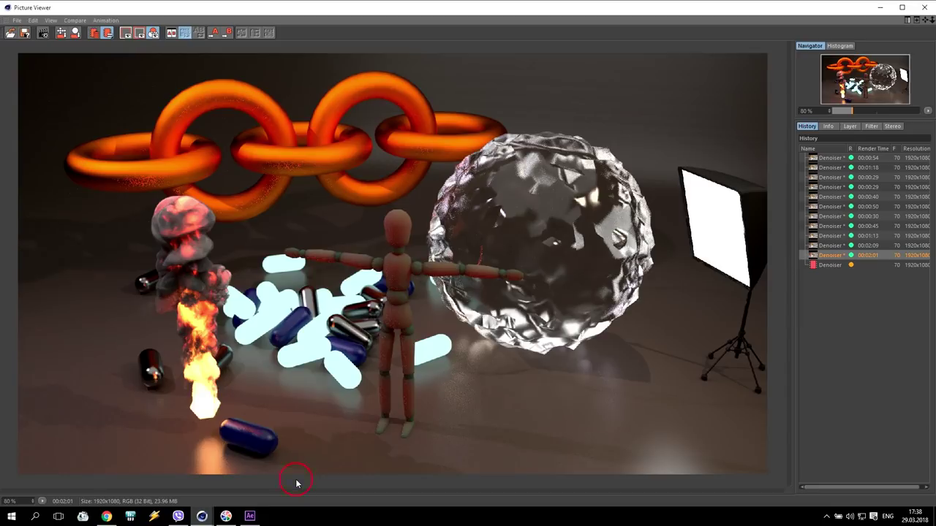
pyautogui.click(837, 265)
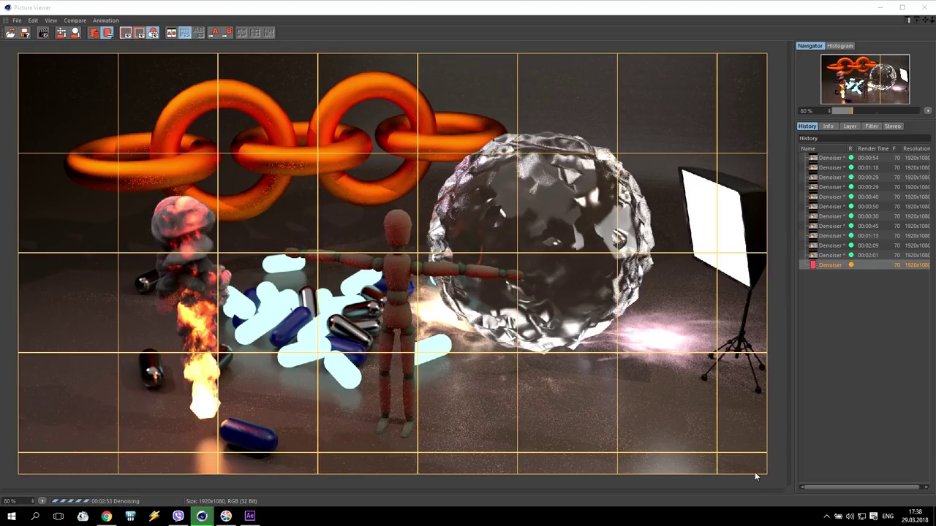
# - Check the processor and graphics card load in the HWiNFO64 sensor window and minimize it
pyautogui.click(827, 516)
pyautogui.click(839, 460)
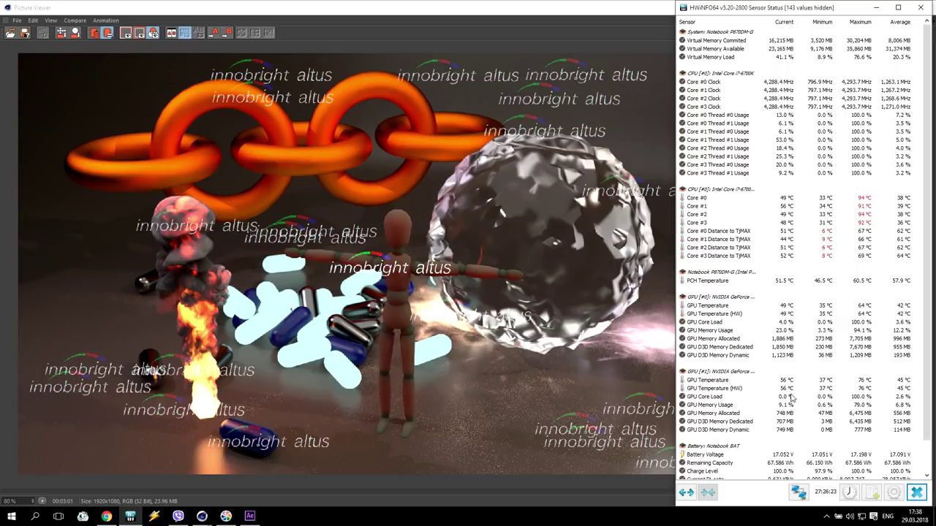
pyautogui.click(876, 7)
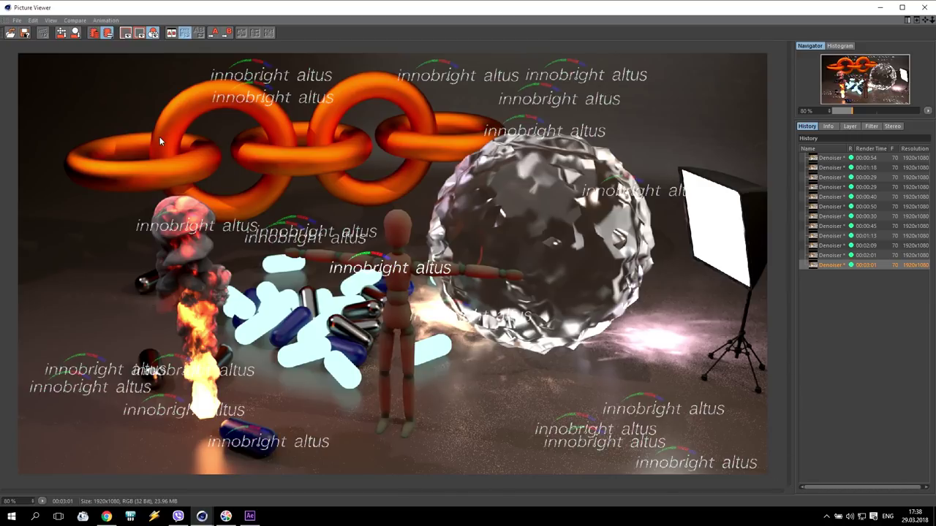
# - Examine the chain, explosion and capsules in the finished Altus render up close and close the Picture Viewer
pyautogui.scroll(3, 159, 137)
pyautogui.moveTo(641, 307); pyautogui.dragTo(591, 173)
pyautogui.moveTo(485, 128); pyautogui.dragTo(689, 148)
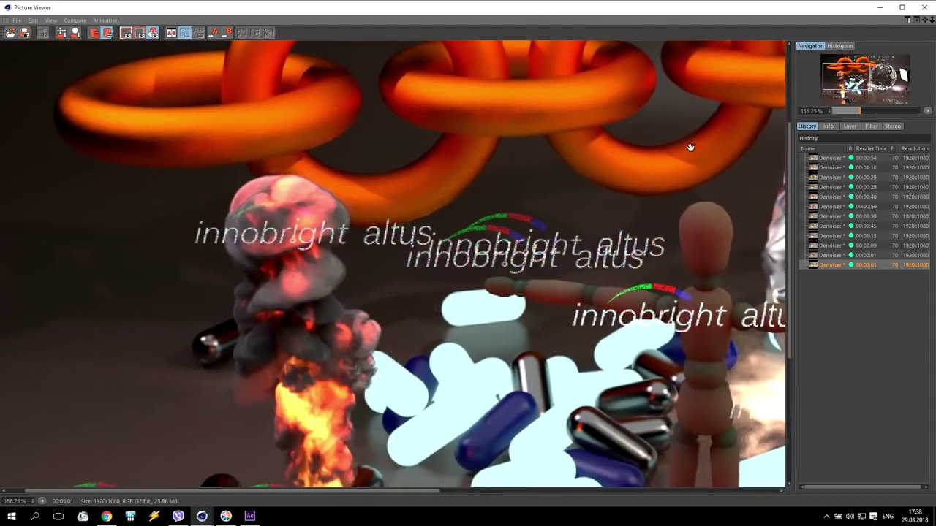
pyautogui.scroll(-3, 560, 222)
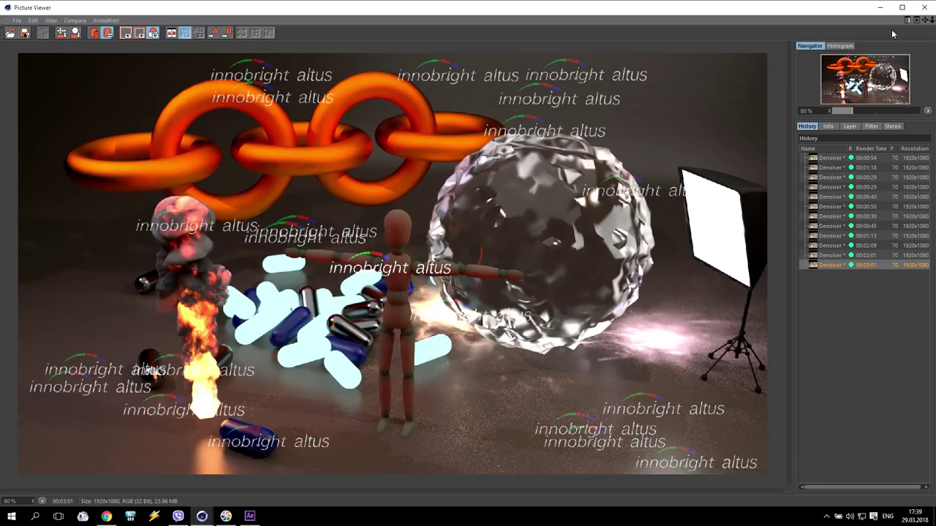
pyautogui.click(925, 9)
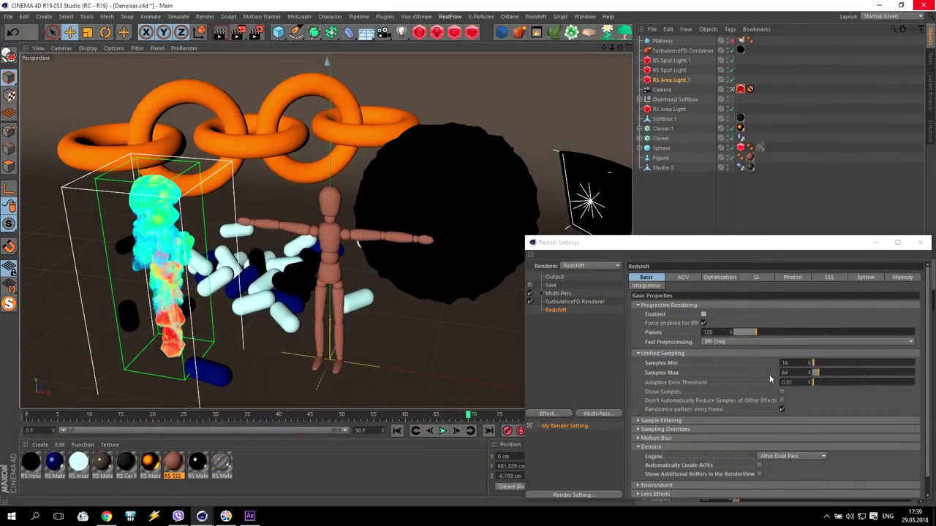
# - Set Redshift's unified sampling to a minimum of 64 and a maximum of 256 samples
pyautogui.write('128')
pyautogui.press('Return')
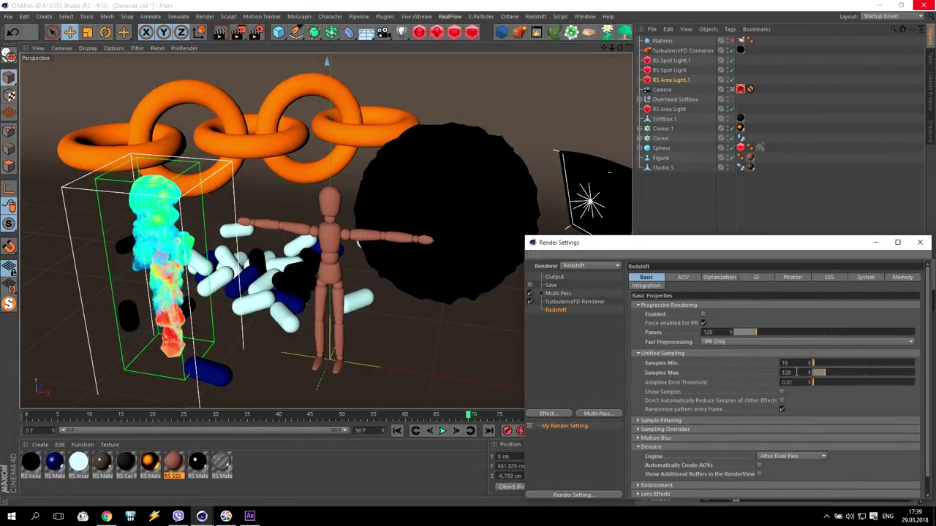
pyautogui.write('256')
pyautogui.press('Return')
pyautogui.click(728, 366)
# - Set the denoise engine to None and render the scene to the Picture Viewer
pyautogui.click(773, 457)
pyautogui.click(779, 467)
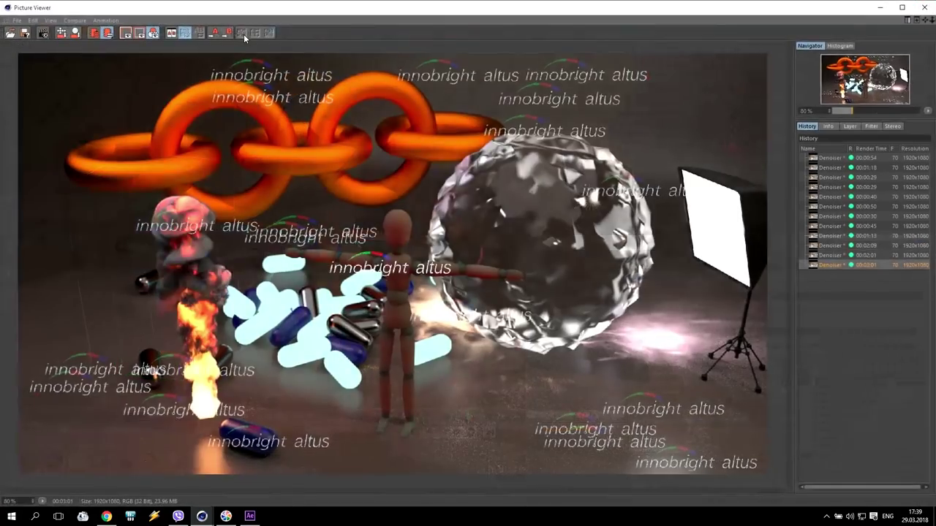
pyautogui.hotkey('shift', 'r')
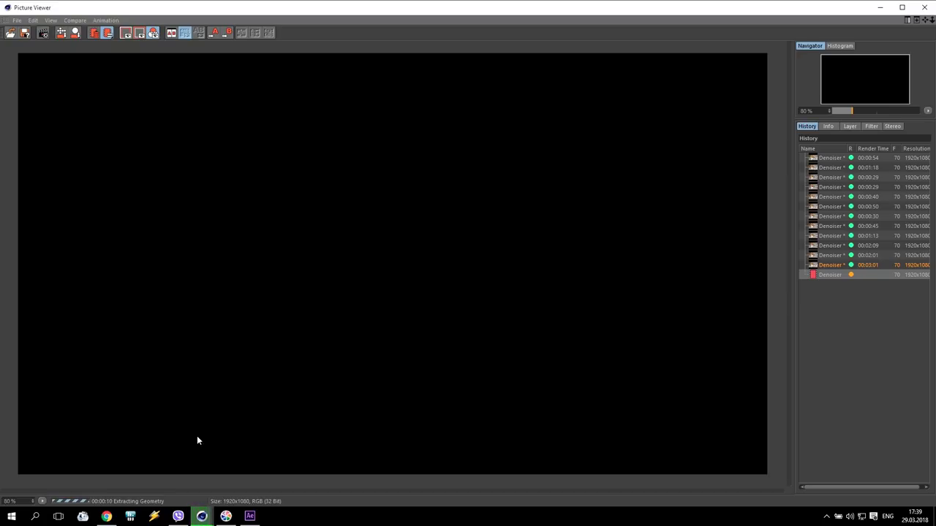
# - Compare the earlier renders in the Picture Viewer history one after another, ending on the running render
pyautogui.click(824, 158)
pyautogui.click(830, 168)
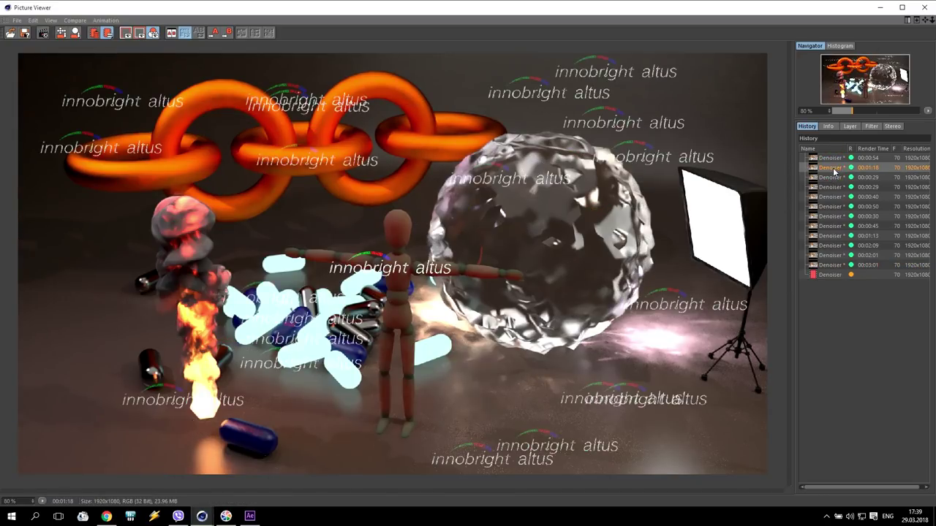
pyautogui.click(831, 177)
pyautogui.click(831, 187)
pyautogui.click(832, 197)
pyautogui.click(833, 206)
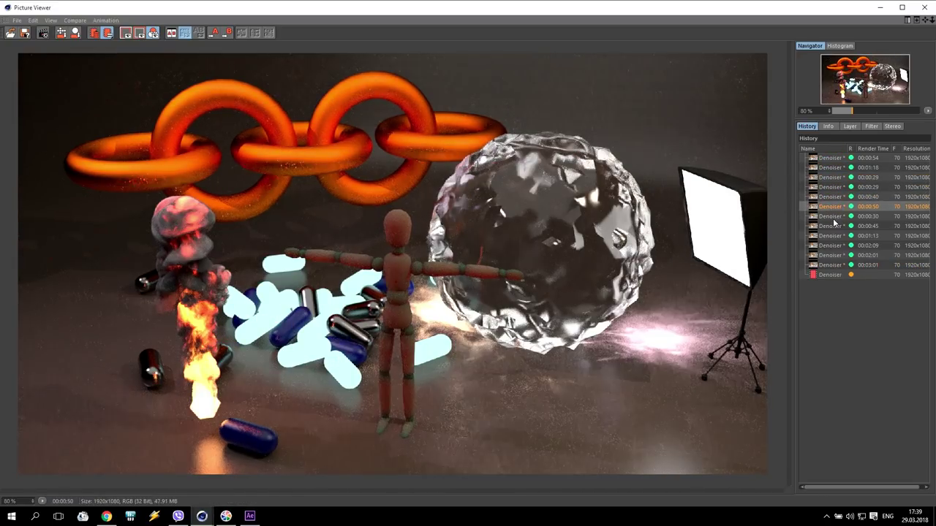
pyautogui.click(833, 216)
pyautogui.click(835, 235)
pyautogui.click(835, 246)
pyautogui.click(836, 255)
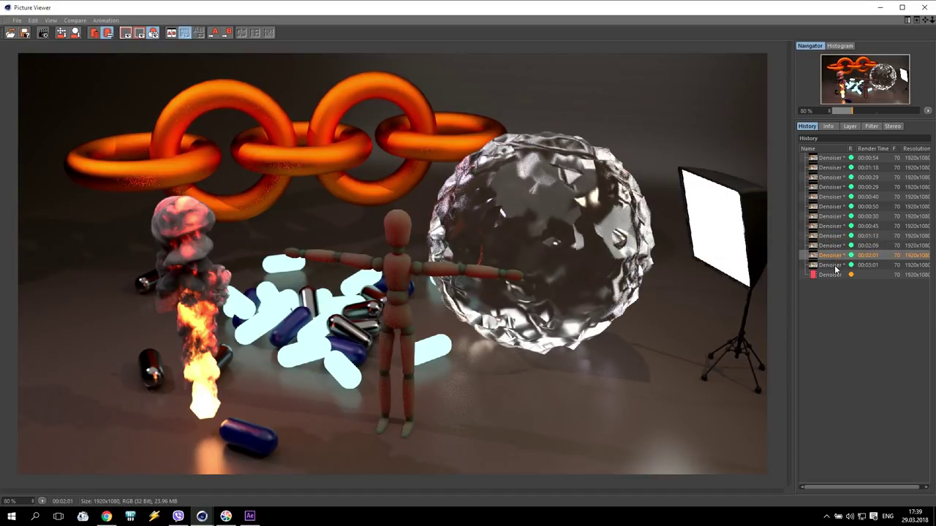
pyautogui.click(836, 265)
pyautogui.click(837, 274)
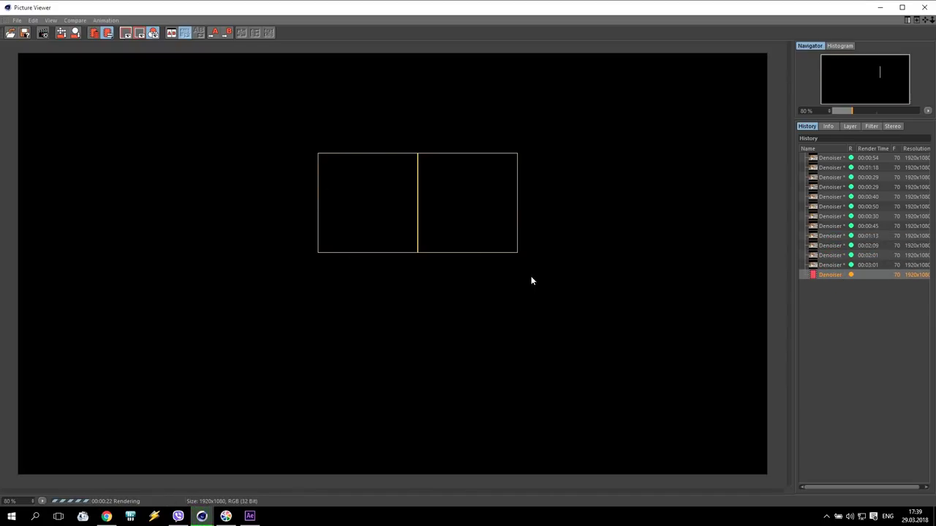
# - Examine the latest finished Altus render up close around the explosion, capsules and floor
pyautogui.click(832, 266)
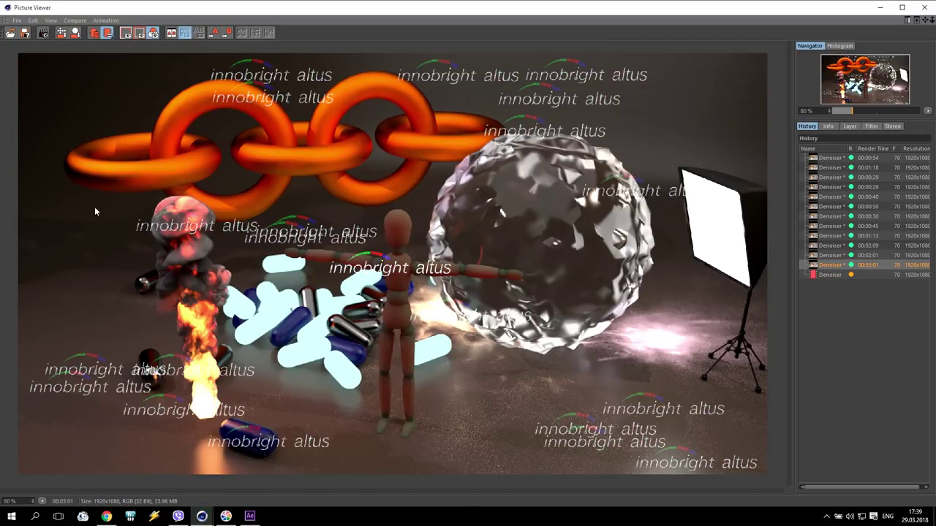
pyautogui.scroll(4, 86, 276)
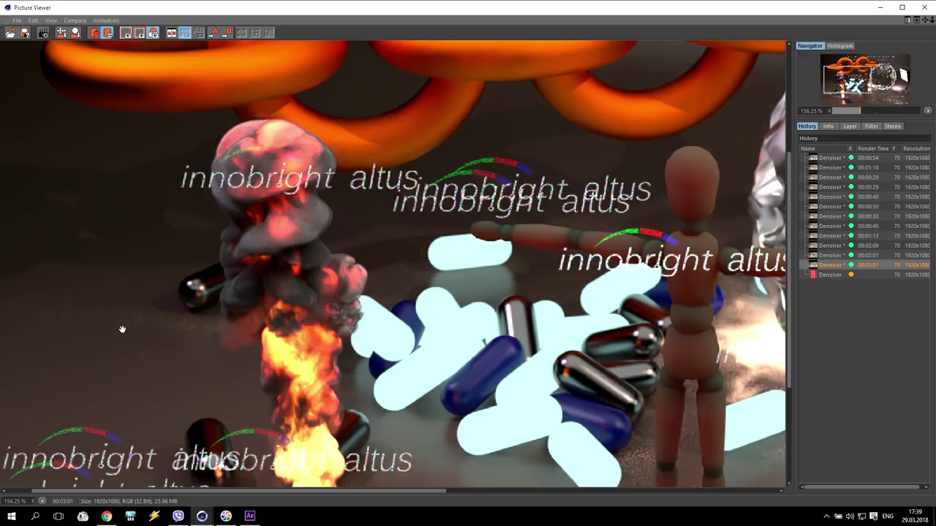
pyautogui.moveTo(191, 329); pyautogui.dragTo(420, 159)
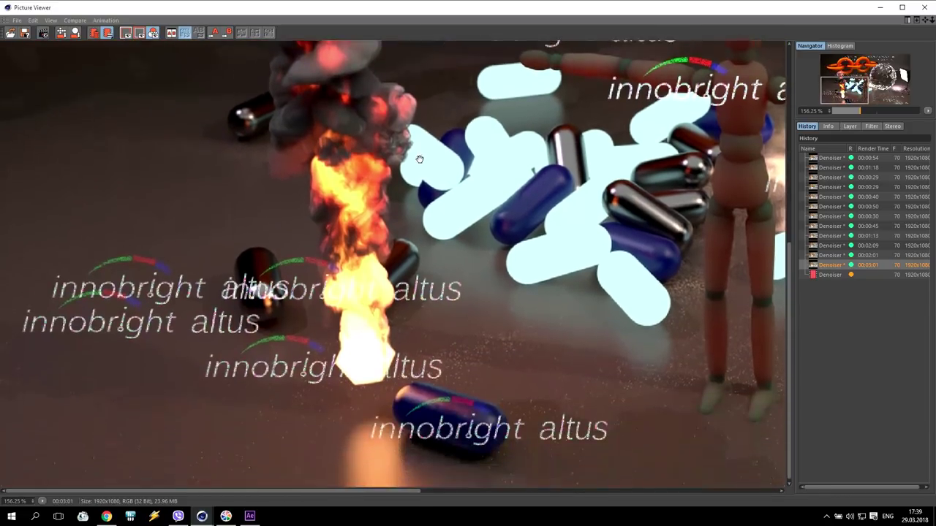
pyautogui.scroll(-4, 437, 268)
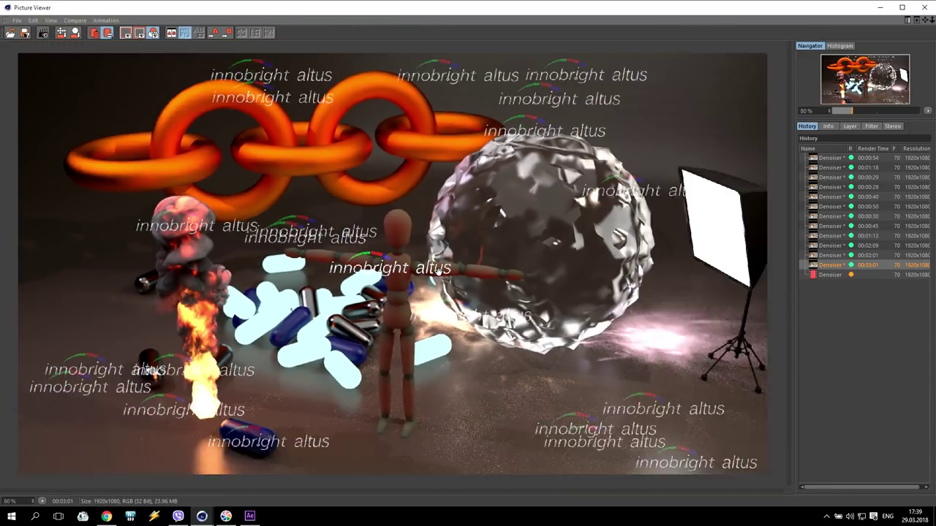
pyautogui.scroll(-1, 437, 268)
pyautogui.scroll(1, 382, 294)
# - View the partial undenoised render, abort it and close the Picture Viewer
pyautogui.click(829, 275)
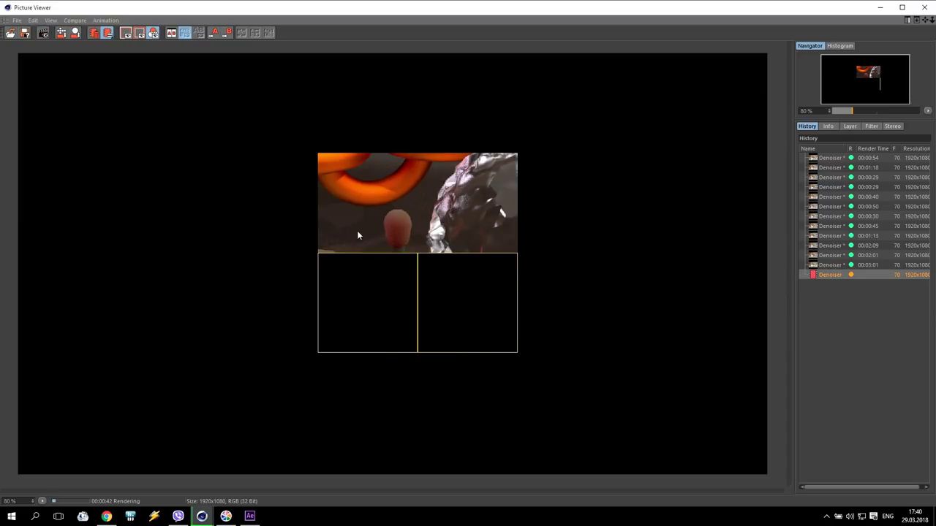
pyautogui.scroll(1, 419, 199)
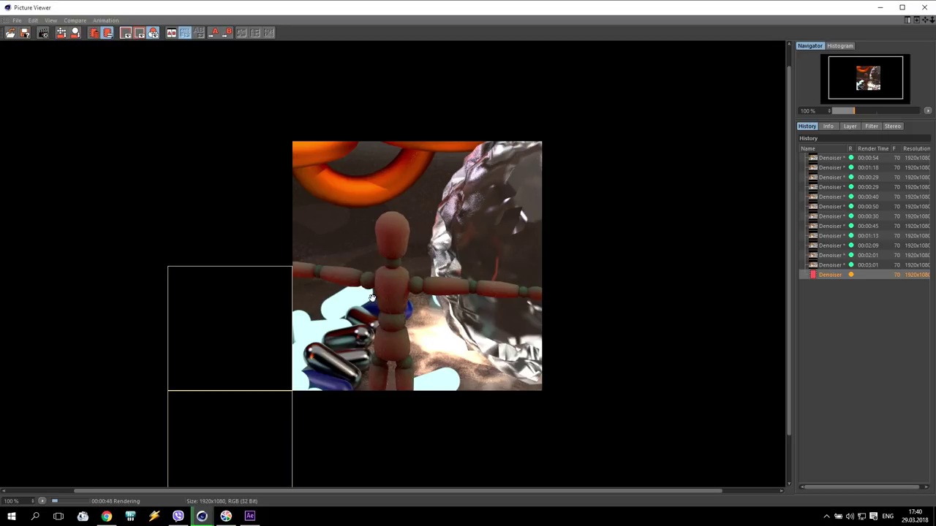
pyautogui.click(924, 8)
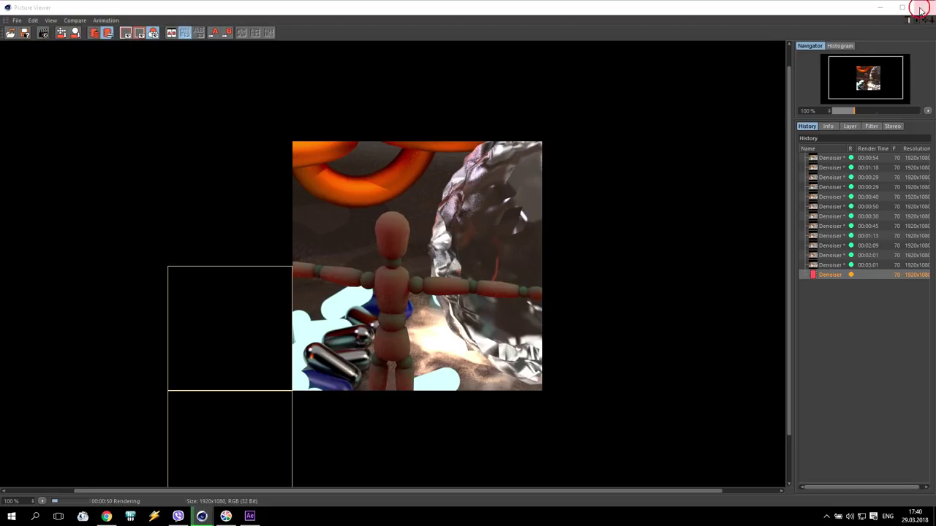
pyautogui.click(480, 294)
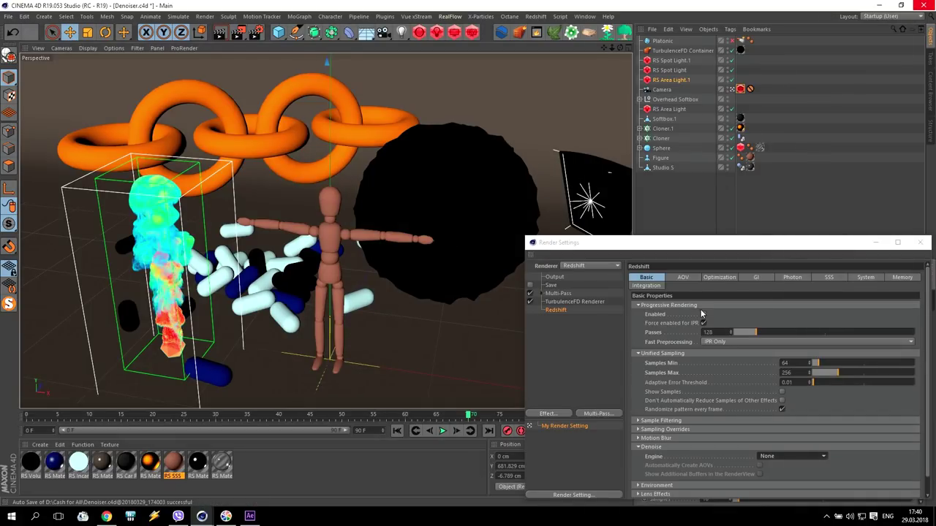
pyautogui.doubleClick(789, 372)
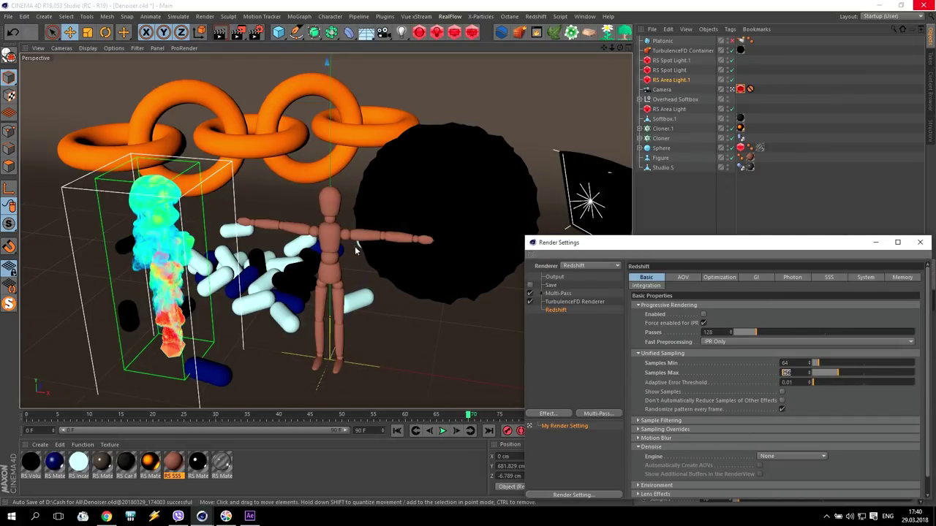
pyautogui.click(919, 242)
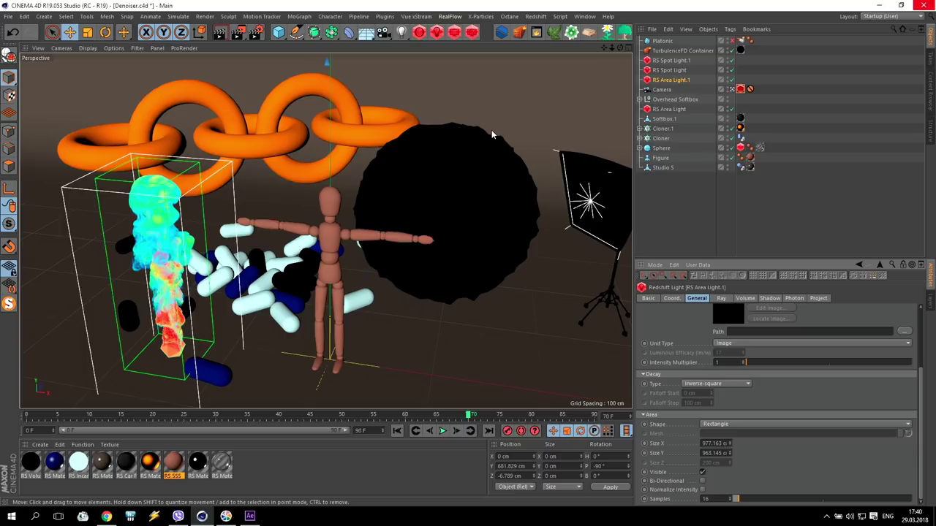
# - Set Redshift's progressive rendering passes to 16 and the denoise engine to OptiX in the render settings
pyautogui.click(255, 32)
pyautogui.doubleClick(716, 332)
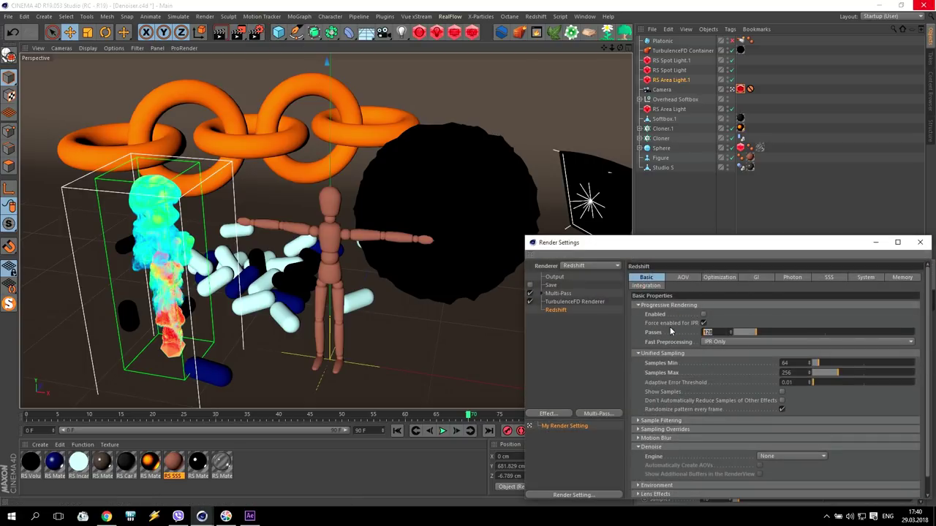
pyautogui.write('32')
pyautogui.press('Return')
pyautogui.write('16')
pyautogui.press('Return')
pyautogui.click(774, 456)
pyautogui.click(773, 494)
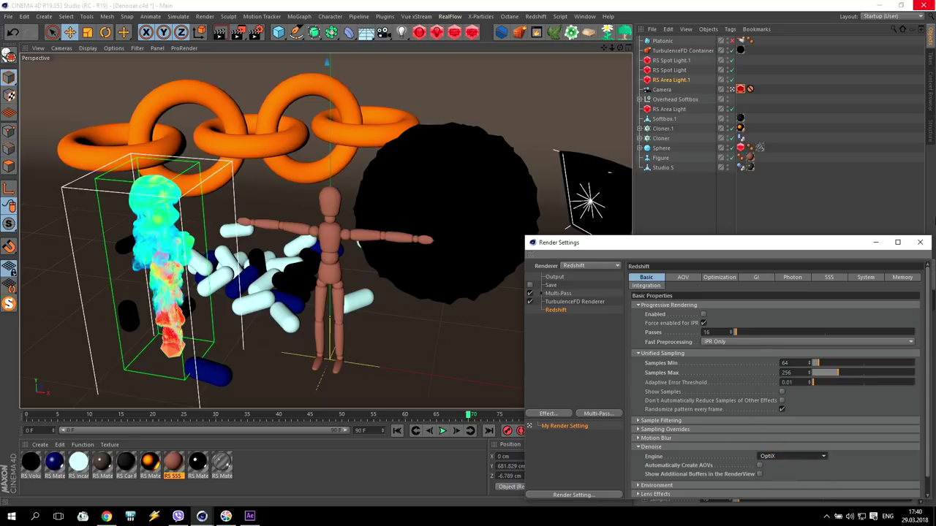
pyautogui.click(920, 242)
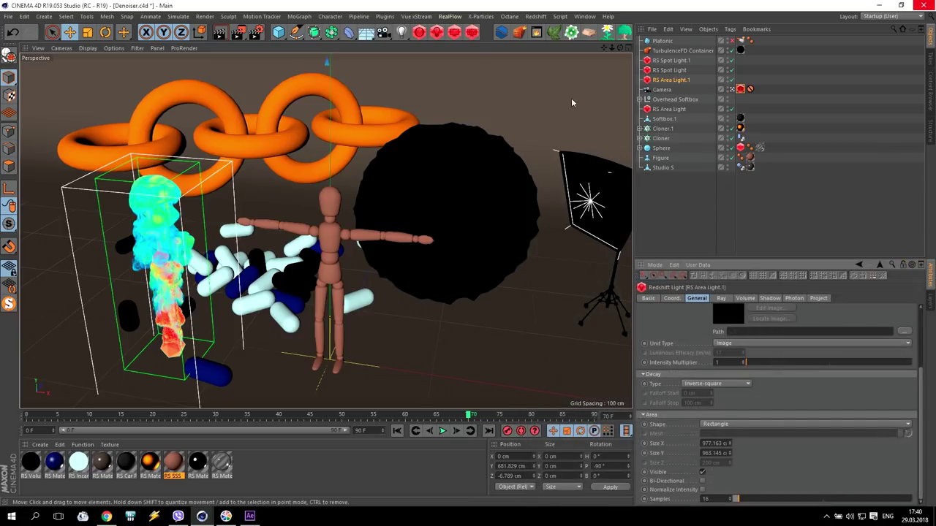
# - Open the Redshift RenderView, hide its snapshots and shrink the window to uncover part of the viewport
pyautogui.click(473, 34)
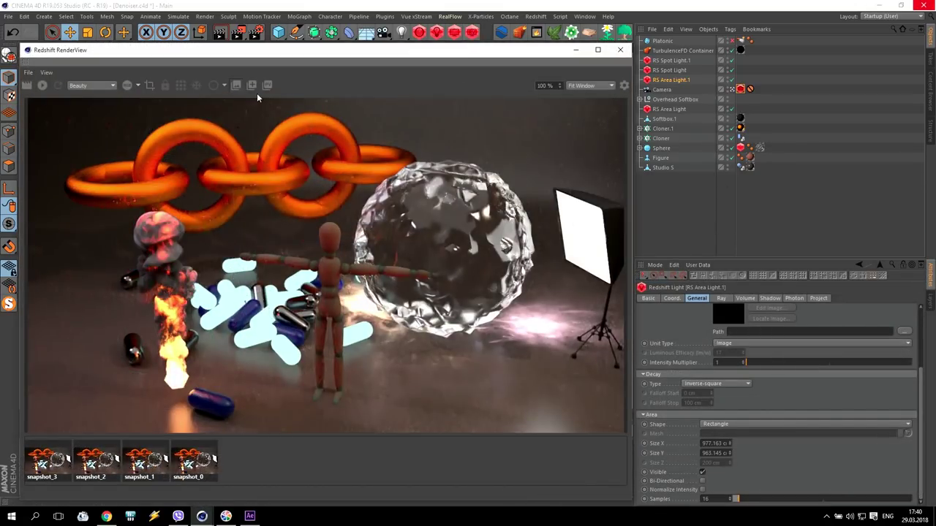
pyautogui.click(235, 86)
pyautogui.moveTo(282, 45); pyautogui.dragTo(284, 215)
pyautogui.moveTo(220, 231); pyautogui.dragTo(218, 66)
pyautogui.moveTo(631, 305); pyautogui.dragTo(420, 309)
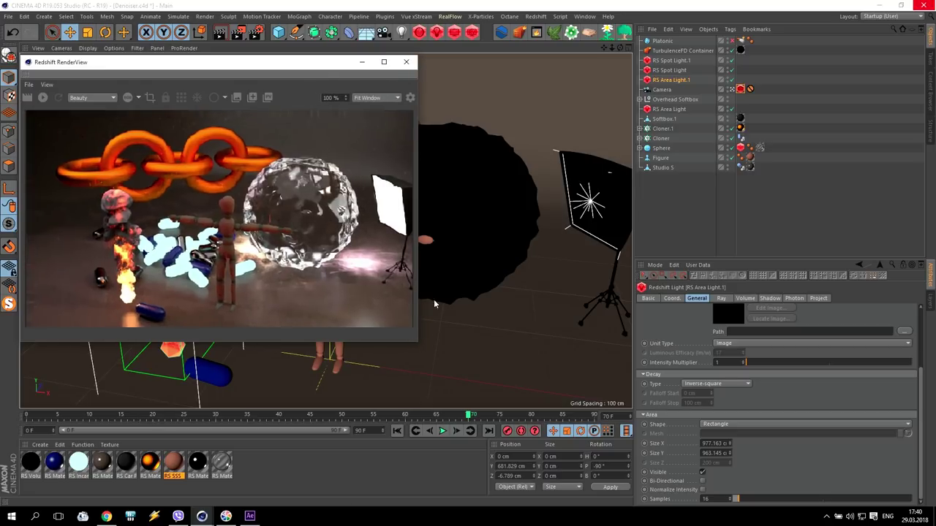
# - Start the interactive render, leave the scene camera and change the perspective to judge OptiX denoising live
pyautogui.click(42, 98)
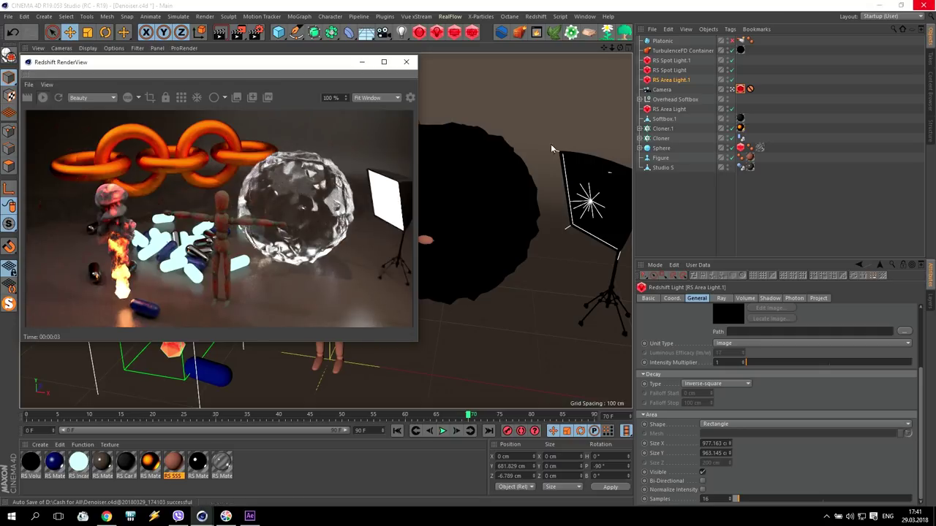
pyautogui.click(731, 89)
pyautogui.moveTo(612, 47); pyautogui.dragTo(612, 51)
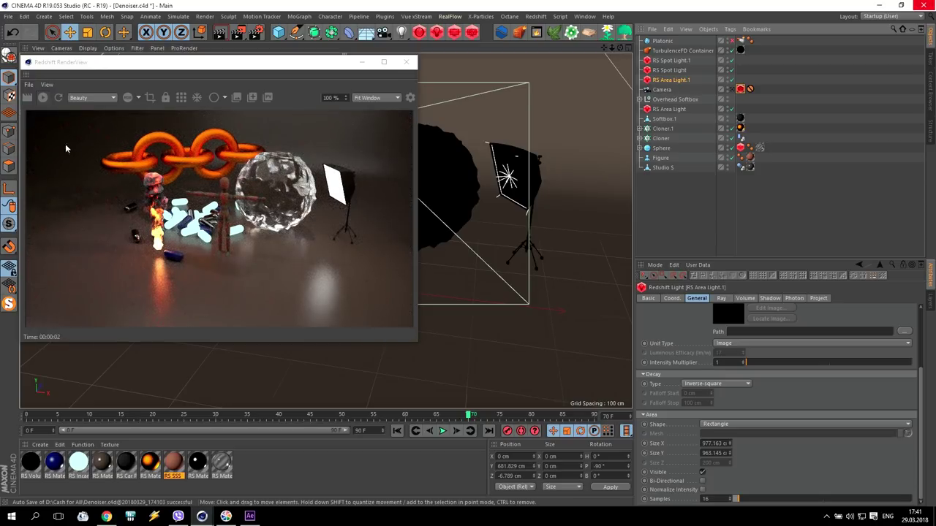
pyautogui.moveTo(604, 47)
pyautogui.mouseDown()
pyautogui.moveTo(615, 51)
pyautogui.moveTo(603, 52)
pyautogui.mouseUp()
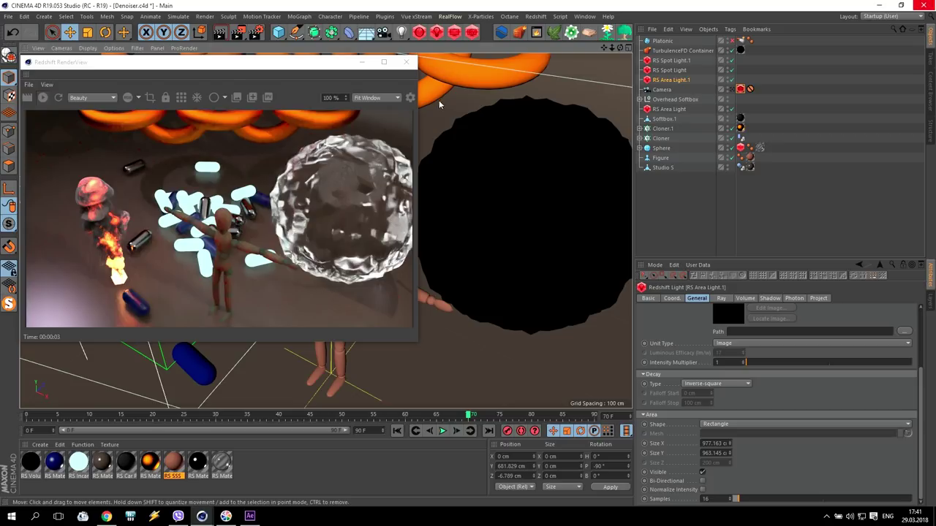
# - Close the Redshift RenderView and look through the scene Camera again
pyautogui.click(405, 63)
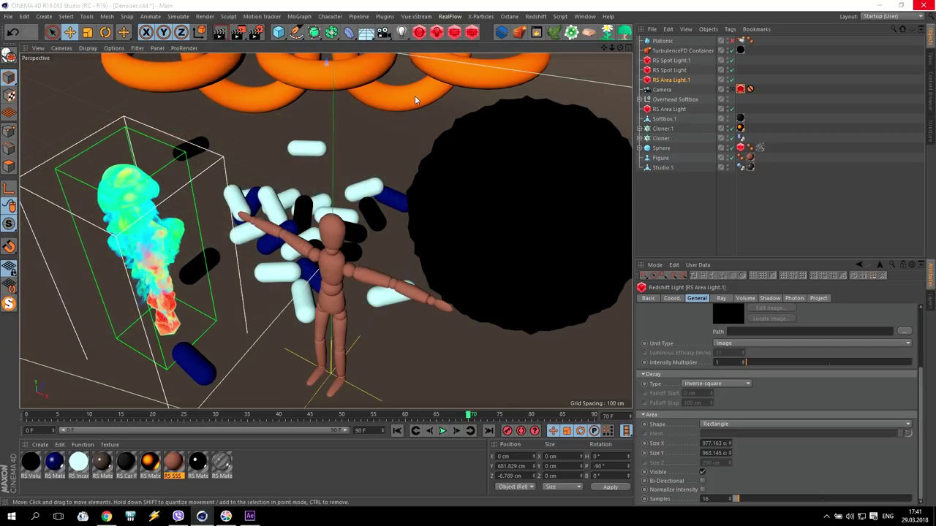
pyautogui.click(731, 89)
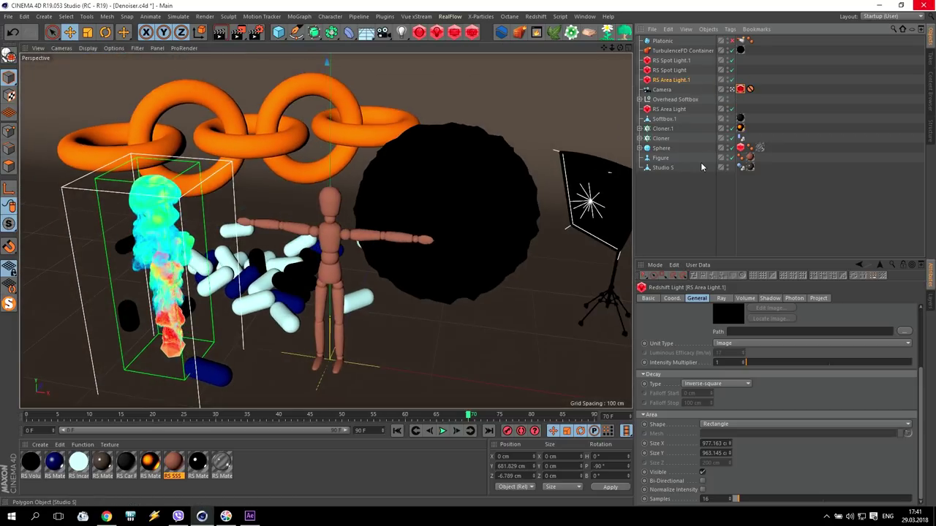